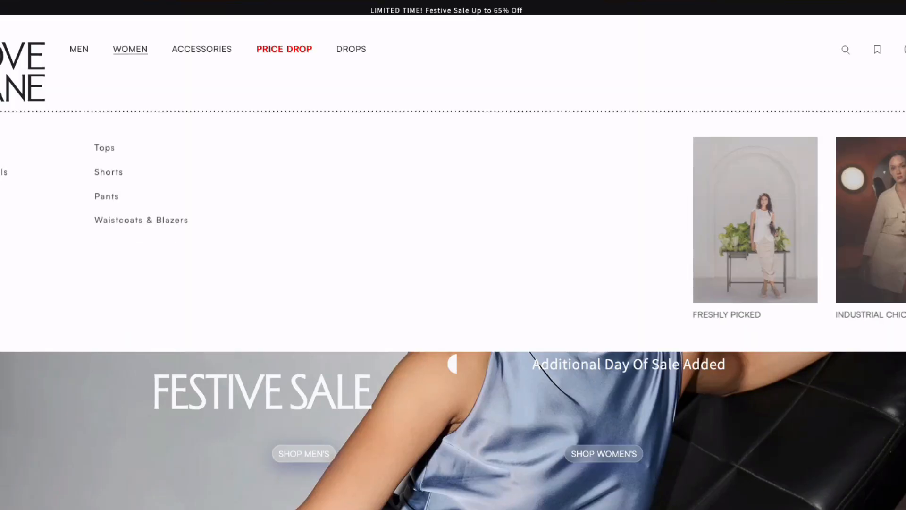
Step: Start a new product collection and title it "Men"
{"action": "mouse_move", "coordinate": [79, 49]}
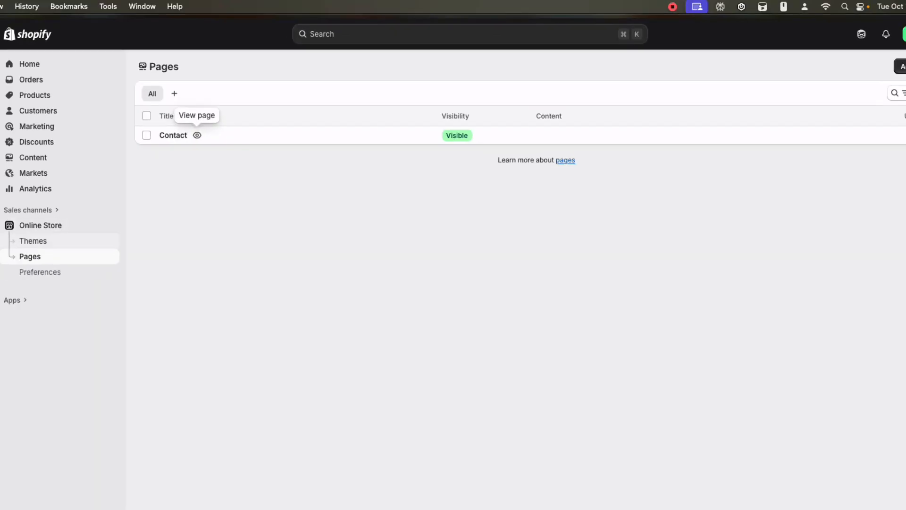
{"action": "left_click", "coordinate": [35, 95]}
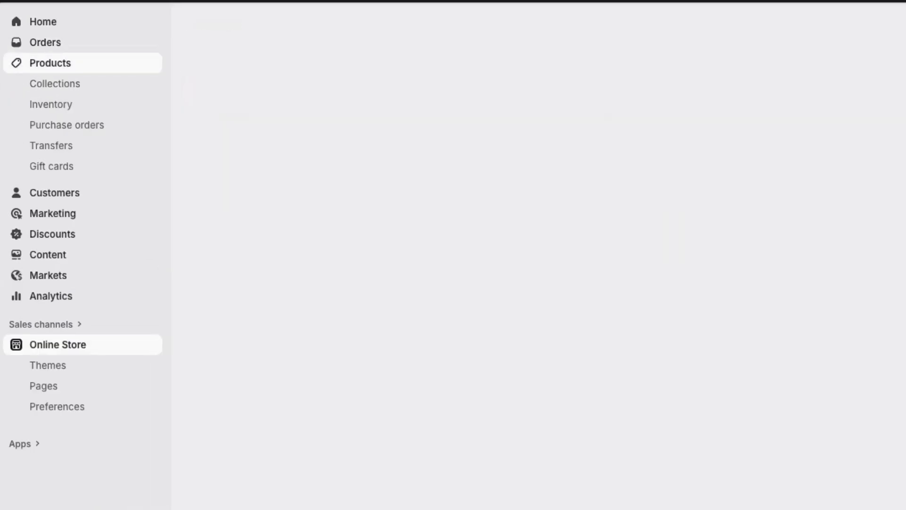
{"action": "left_click", "coordinate": [55, 84]}
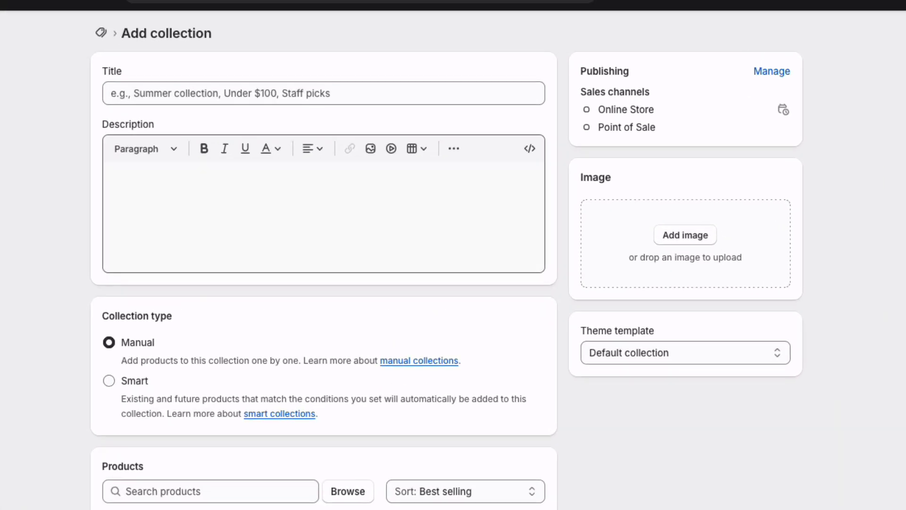
{"action": "left_click", "coordinate": [350, 69]}
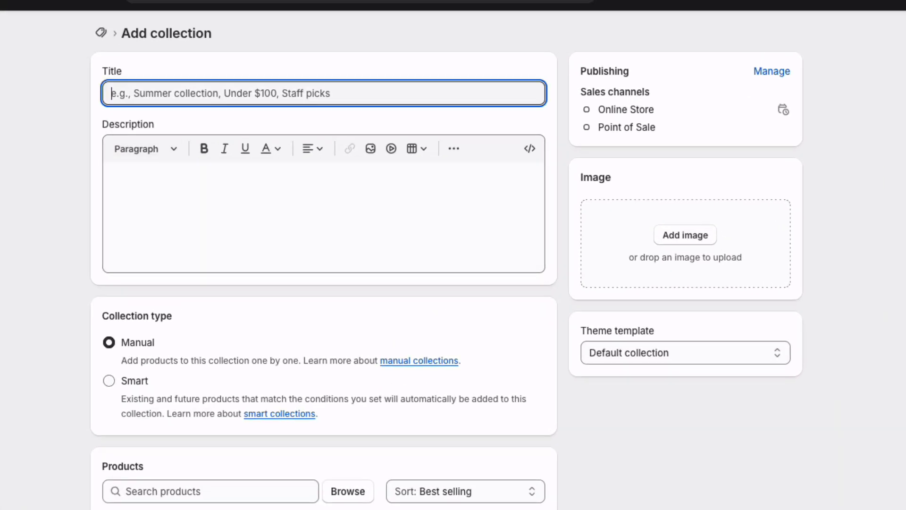
{"action": "type", "text": "Men"}
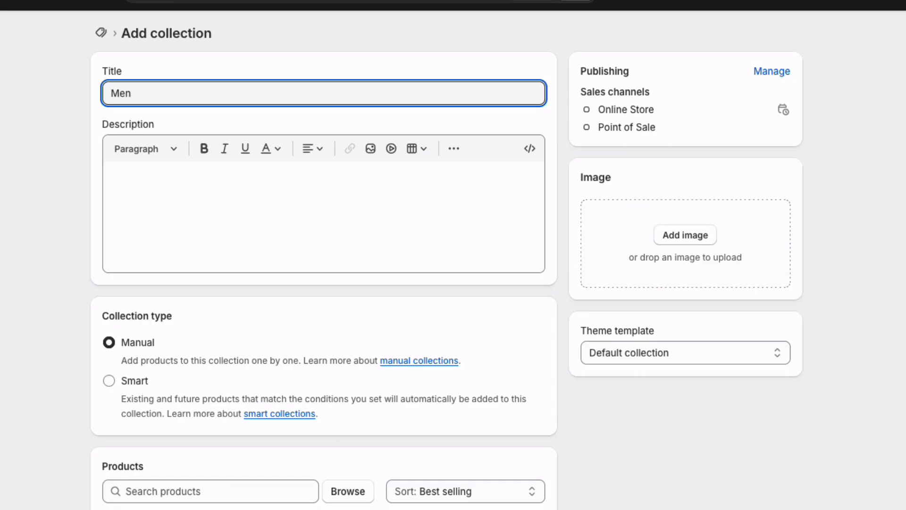
Step: Enter "The collection for men" as the collection's description
{"action": "left_click", "coordinate": [145, 188]}
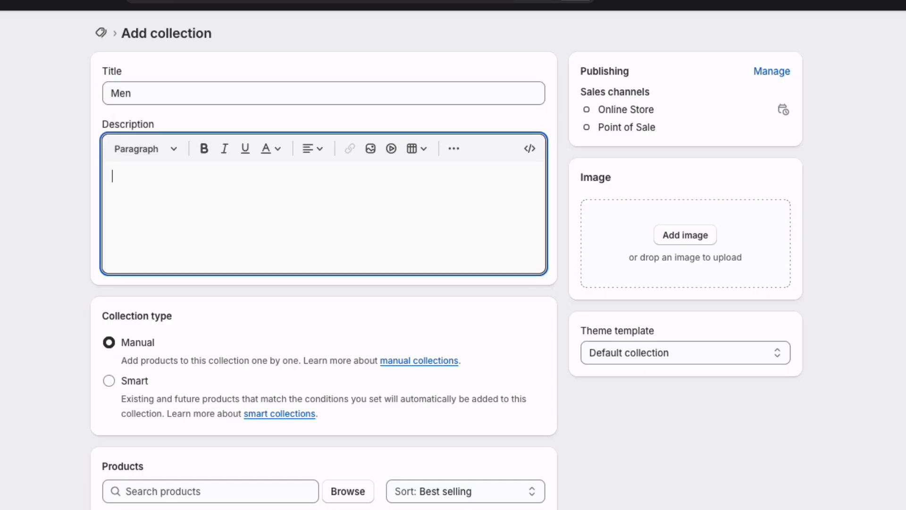
{"action": "type", "text": "we"}
{"action": "key", "text": "BackSpace"}
{"action": "key", "text": "BackSpace"}
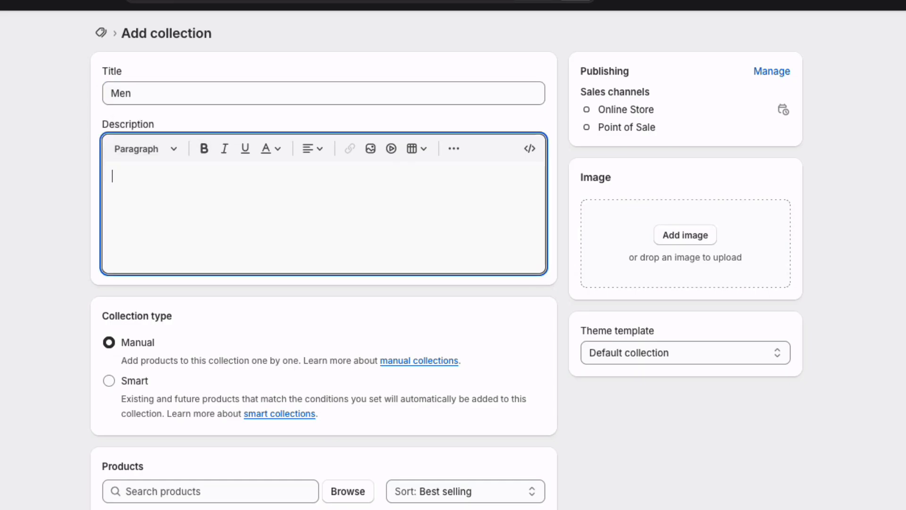
{"action": "type", "text": "The collecti"}
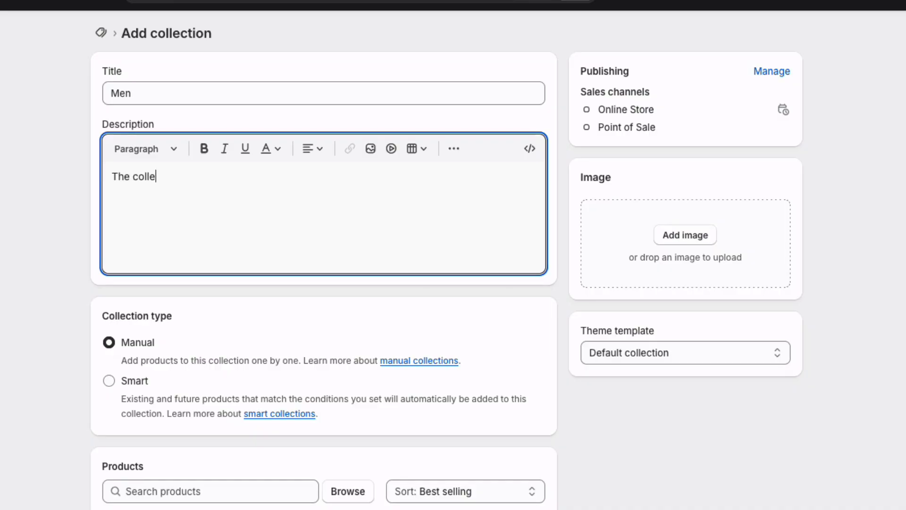
{"action": "type", "text": "on for men"}
{"action": "left_click", "coordinate": [109, 380]}
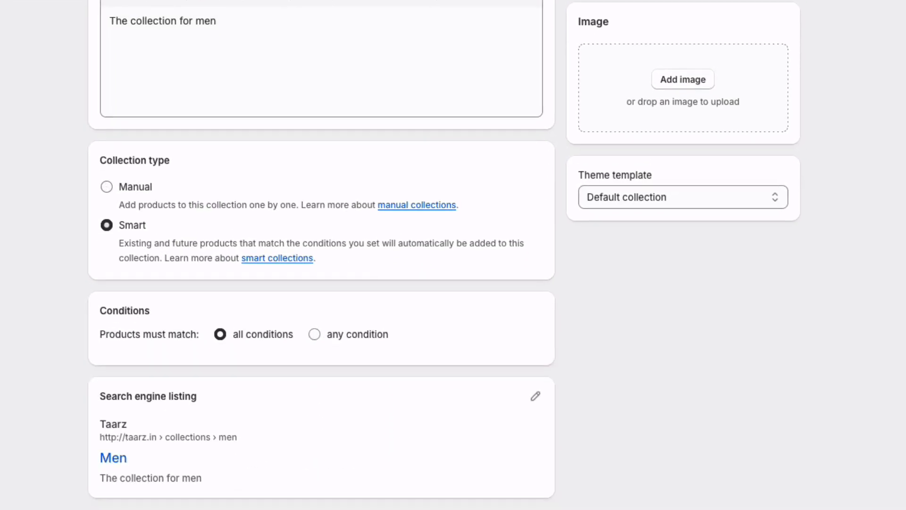
{"action": "left_click", "coordinate": [103, 132]}
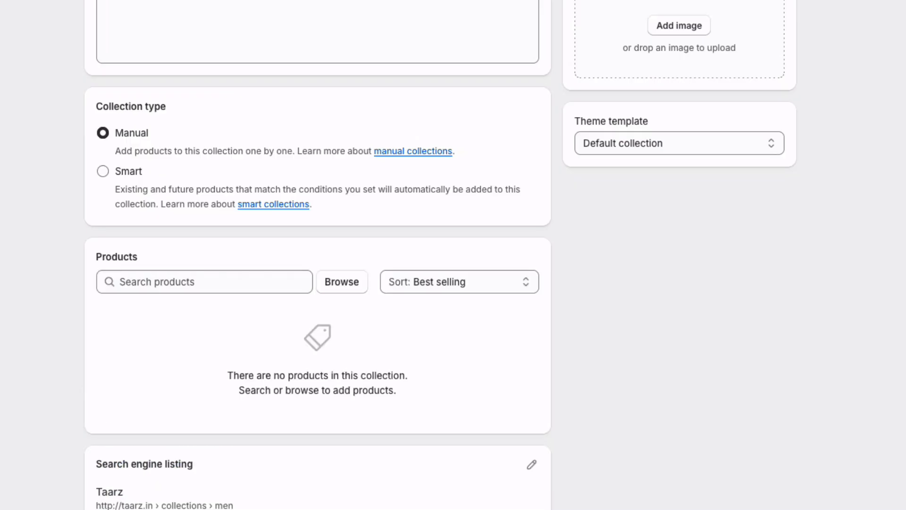
{"action": "left_click", "coordinate": [204, 281]}
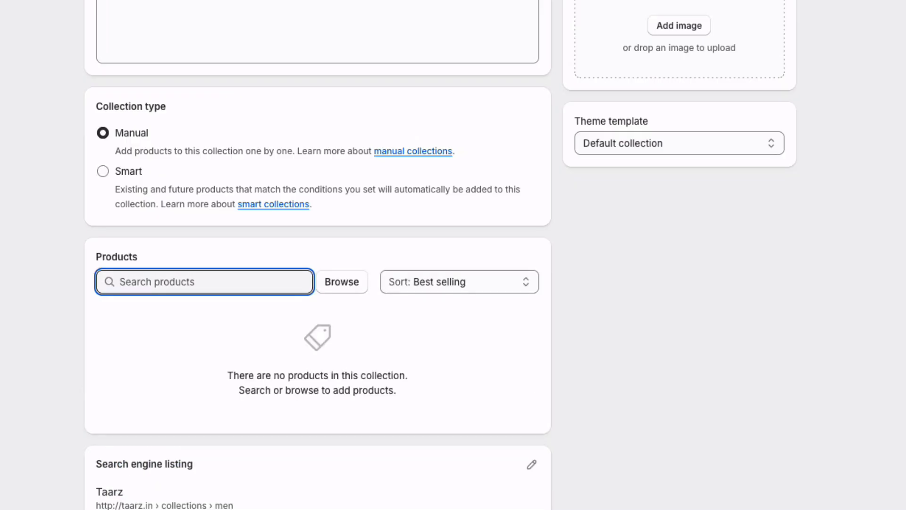
Step: Make the collection smart, with one condition for tag equal to "men" and another for tag equal to "unisex"
{"action": "left_click", "coordinate": [103, 172]}
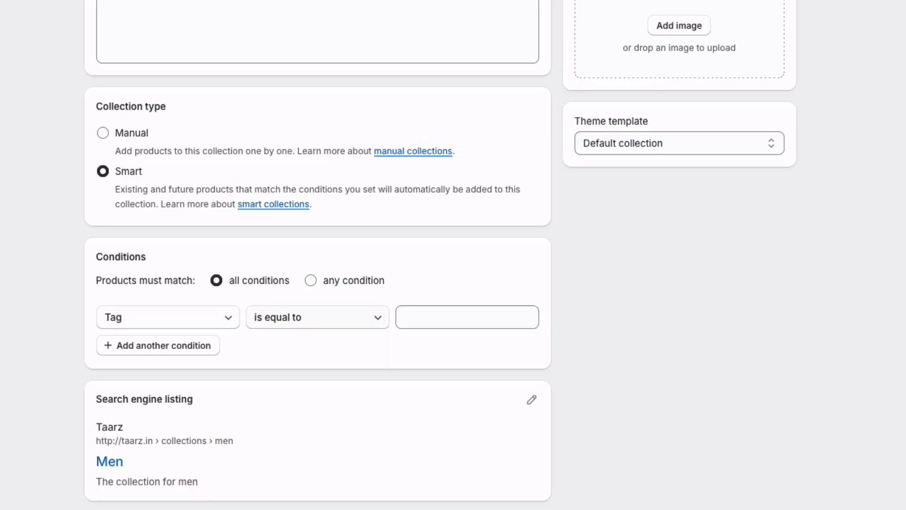
{"action": "left_click", "coordinate": [467, 317]}
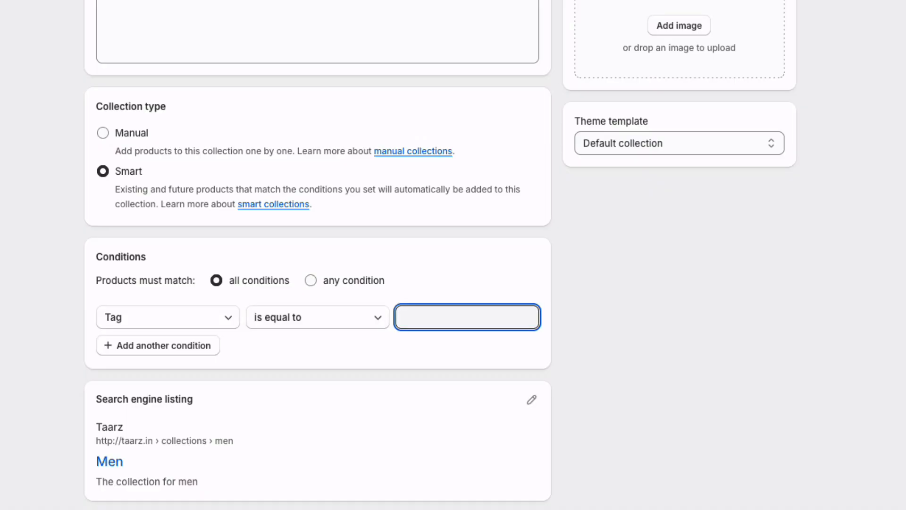
{"action": "type", "text": "men"}
{"action": "left_click", "coordinate": [158, 345]}
{"action": "left_click", "coordinate": [443, 347]}
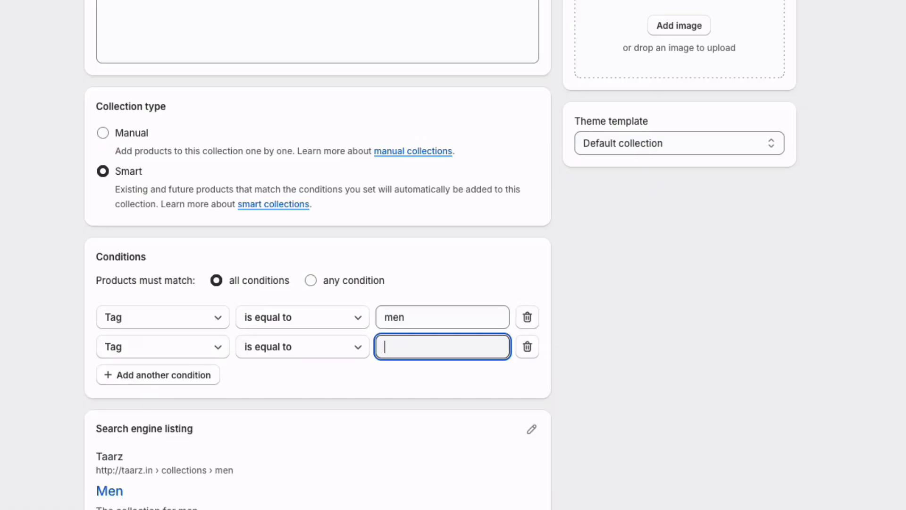
{"action": "type", "text": "unisex"}
Step: Require products to match any condition instead of all conditions, and save the Men collection
{"action": "scroll", "coordinate": [440, 255], "scroll_direction": "down", "scroll_amount": 1}
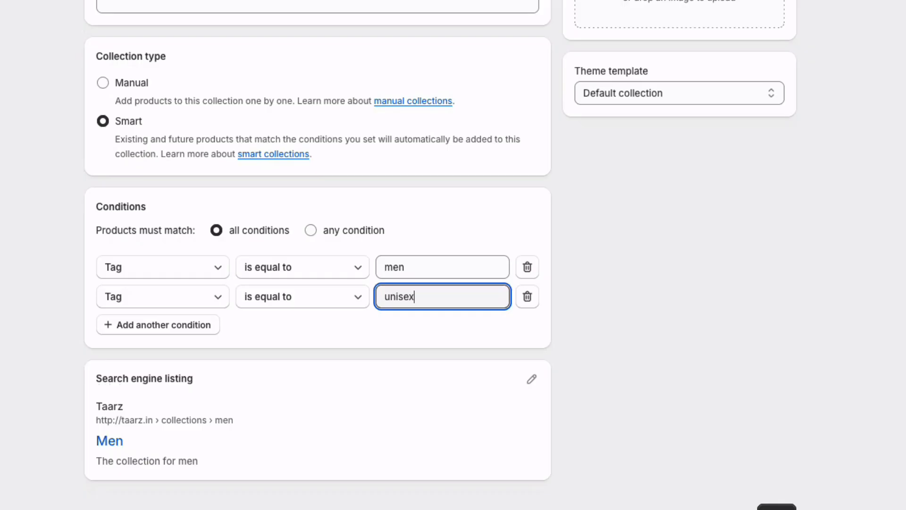
{"action": "left_click", "coordinate": [310, 219]}
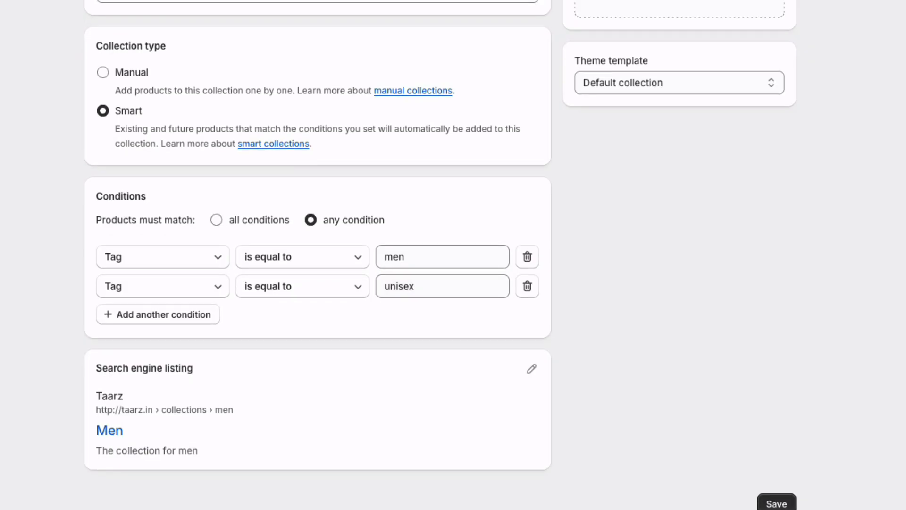
{"action": "left_click", "coordinate": [216, 220]}
{"action": "left_click", "coordinate": [310, 219]}
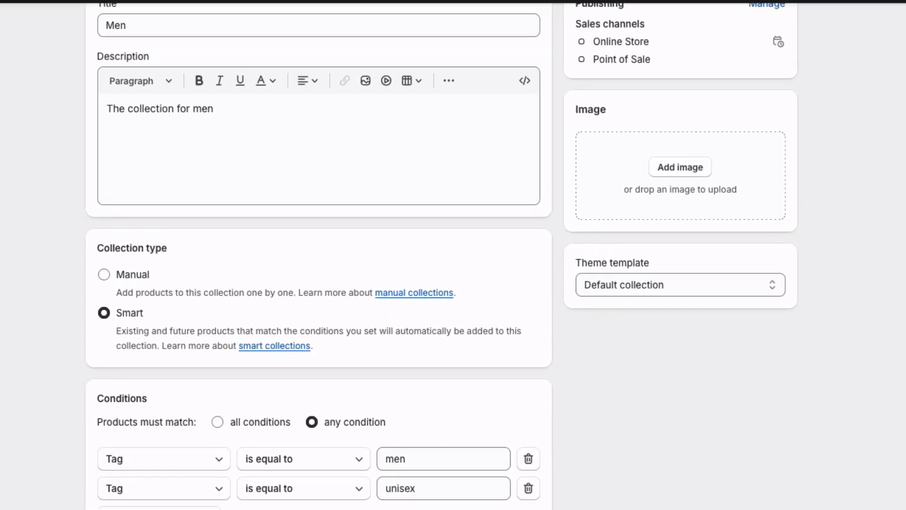
{"action": "left_click", "coordinate": [570, 10]}
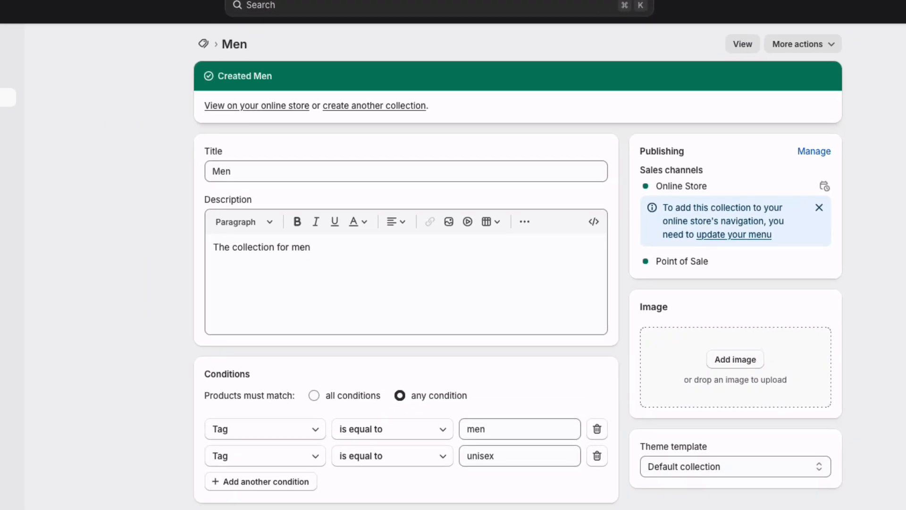
Step: Generate a collection image with the prompt "Generate an image which I want to use for a clothing brands men collection" and add it to the files
{"action": "left_click", "coordinate": [681, 334]}
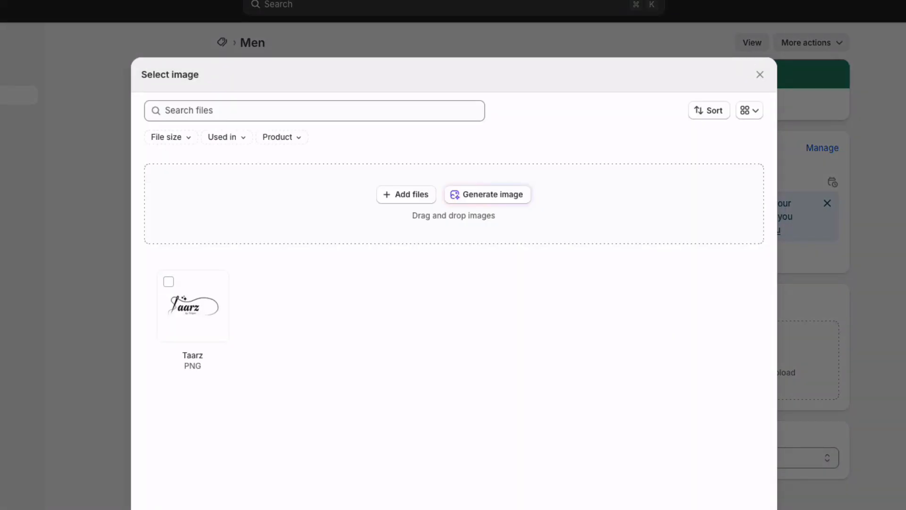
{"action": "left_click", "coordinate": [487, 195]}
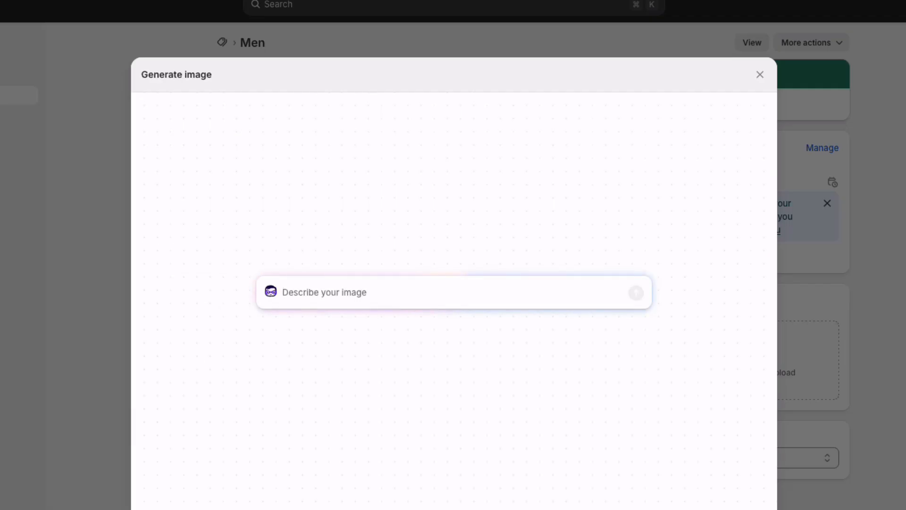
{"action": "type", "text": "Ge"}
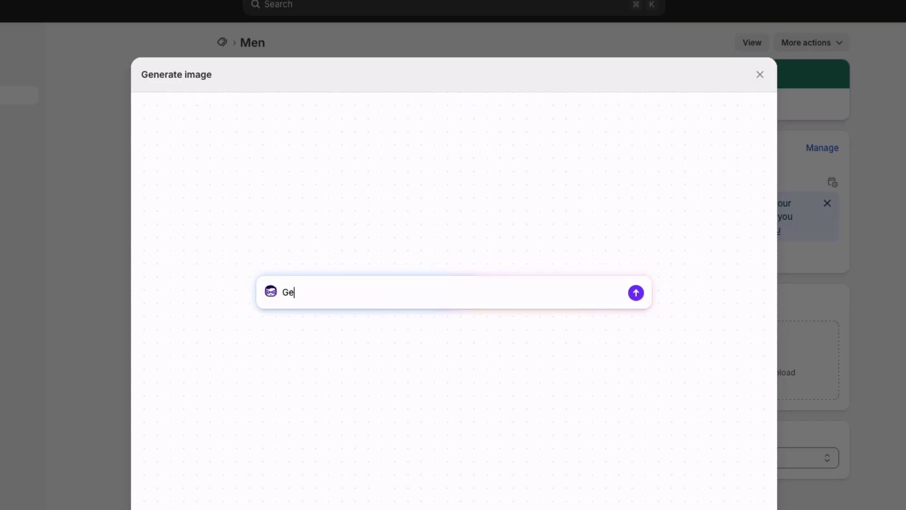
{"action": "type", "text": "nerate an "}
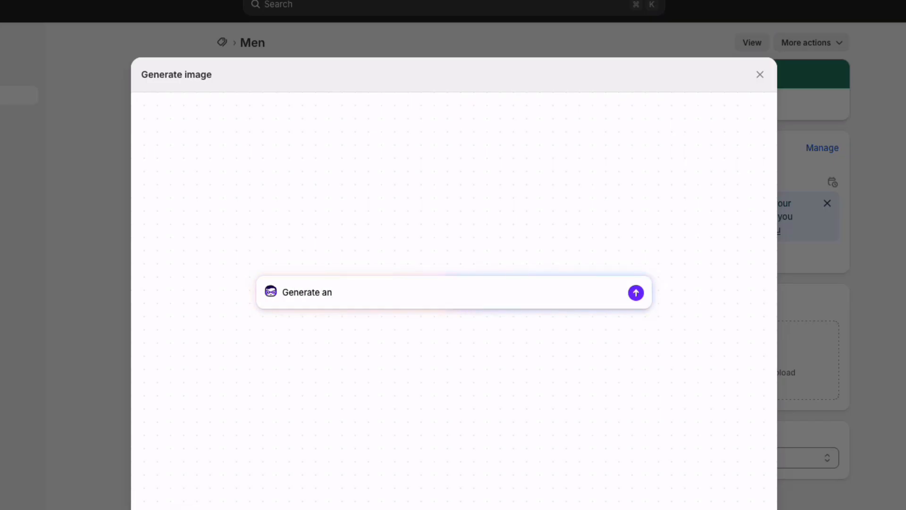
{"action": "type", "text": "image w"}
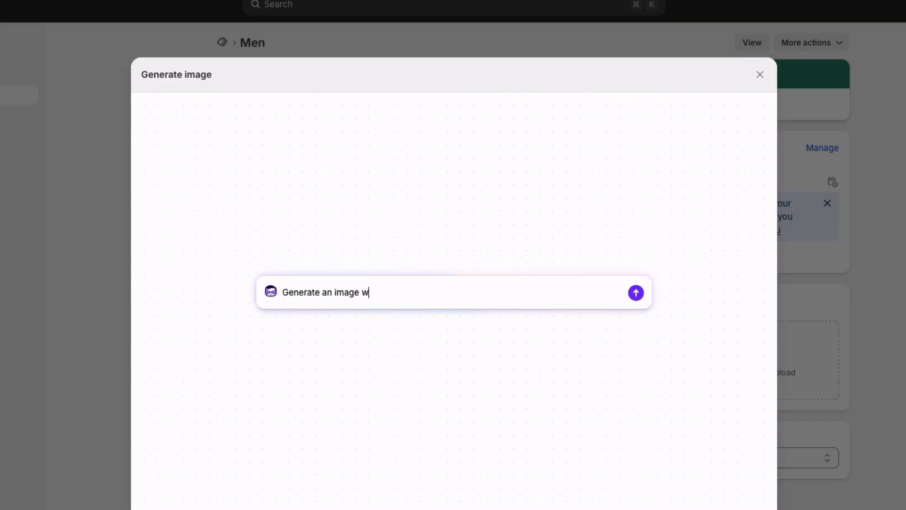
{"action": "type", "text": "hich I want to use f"}
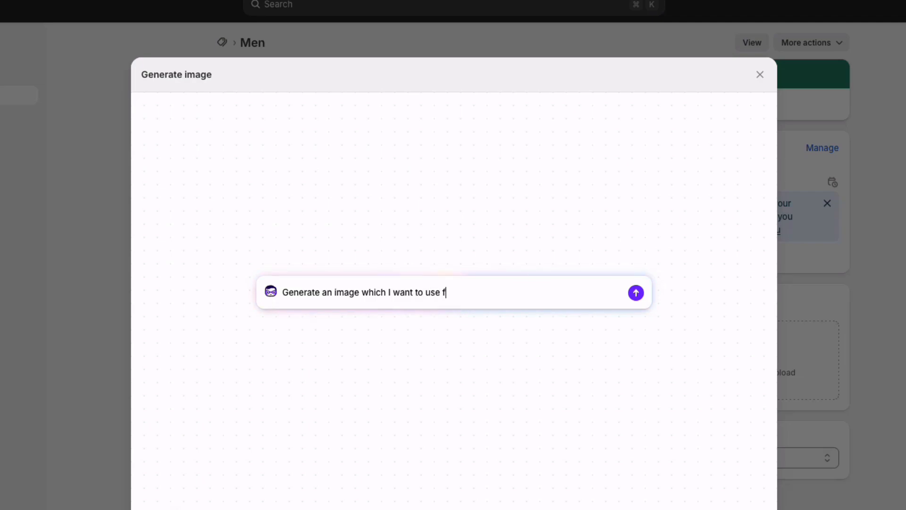
{"action": "type", "text": "or a clothing brands men "}
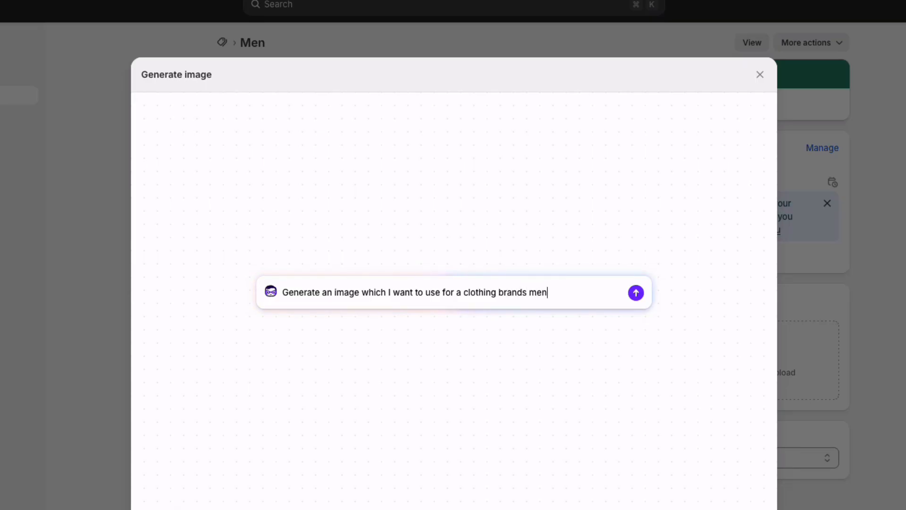
{"action": "type", "text": "collection"}
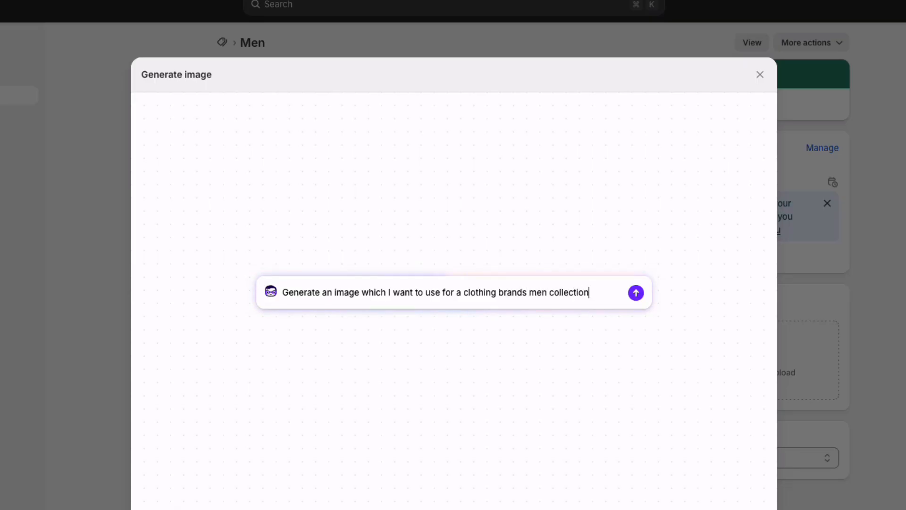
{"action": "key", "text": "Return"}
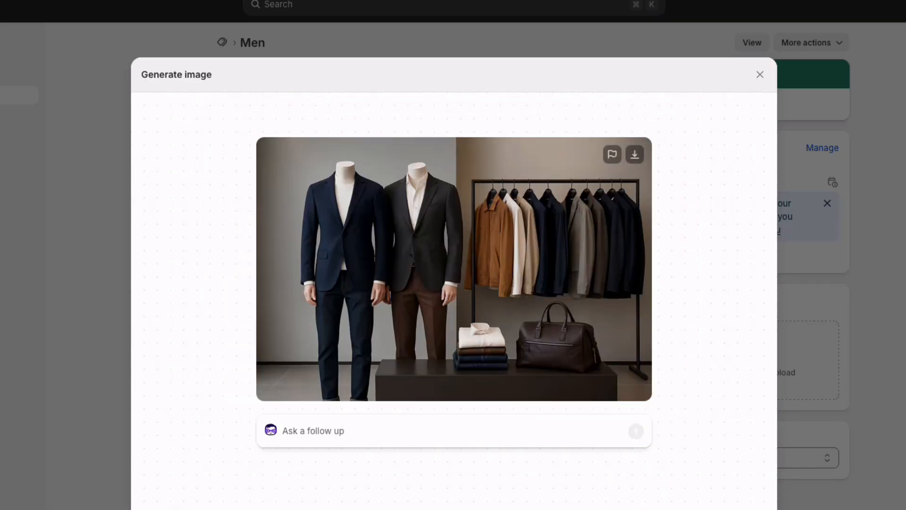
{"action": "left_click", "coordinate": [747, 507]}
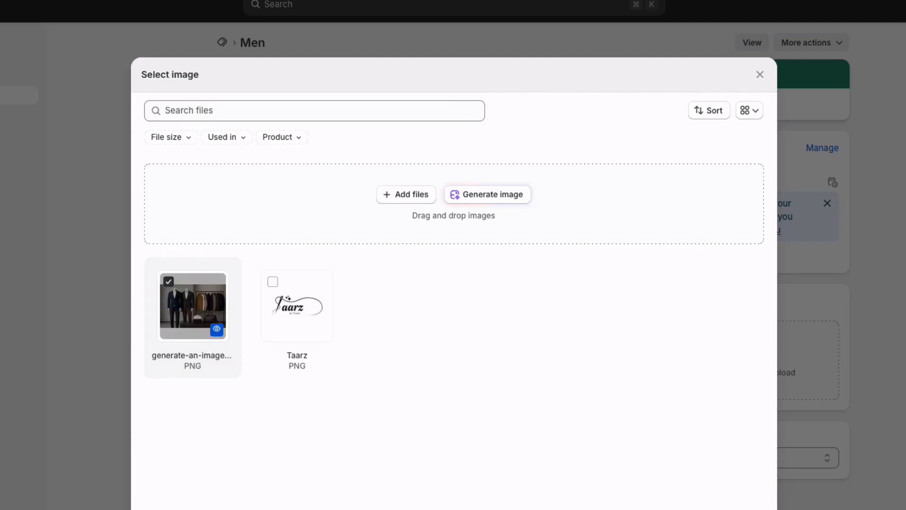
Step: Deselect the generated image and upload IMG_9657.JPG from the Downloads folder as the Men collection's image
{"action": "left_click", "coordinate": [169, 281]}
{"action": "left_click", "coordinate": [406, 195]}
{"action": "scroll", "coordinate": [160, 284], "scroll_direction": "down", "scroll_amount": 10}
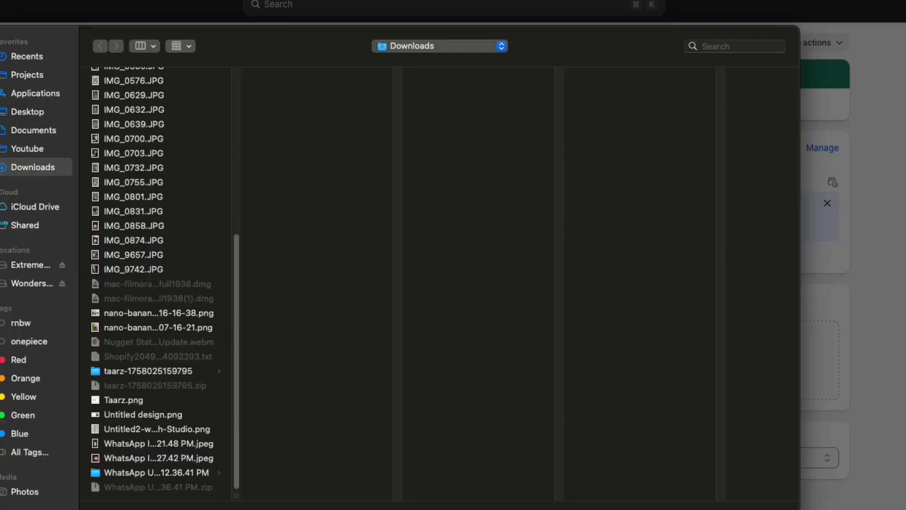
{"action": "left_click", "coordinate": [134, 255]}
{"action": "key", "text": "Return"}
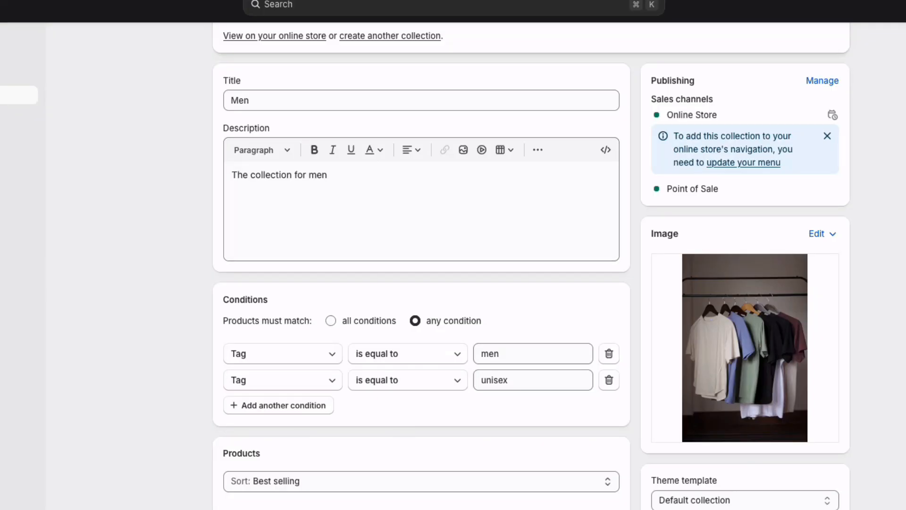
Step: Go to the store's navigation menus and open the main menu for editing
{"action": "left_click_drag", "start_coordinate": [678, 137], "coordinate": [781, 163]}
{"action": "left_click", "coordinate": [798, 163]}
{"action": "left_click", "coordinate": [743, 163]}
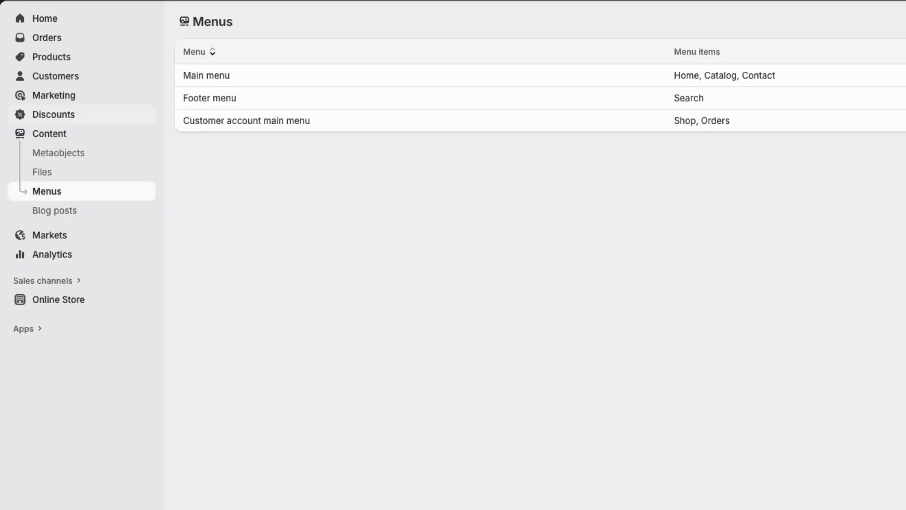
{"action": "left_click", "coordinate": [50, 133]}
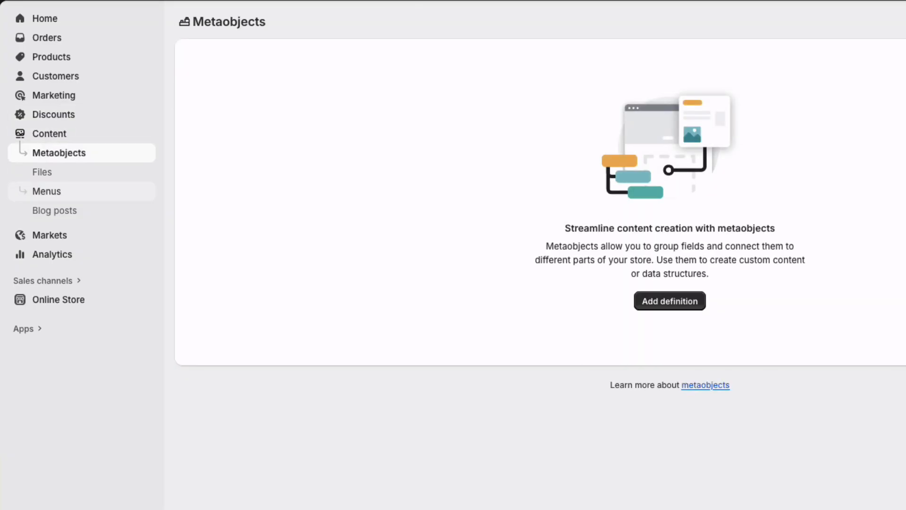
{"action": "left_click", "coordinate": [47, 191]}
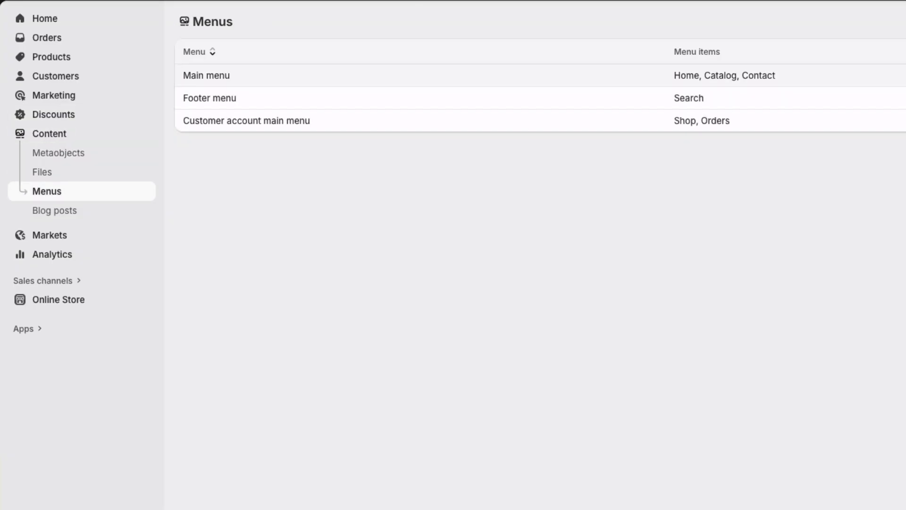
{"action": "left_click", "coordinate": [207, 76]}
Step: Add a menu item labelled "Men" linked to the Men collection, without tag filters, and save the main menu
{"action": "left_click", "coordinate": [304, 325]}
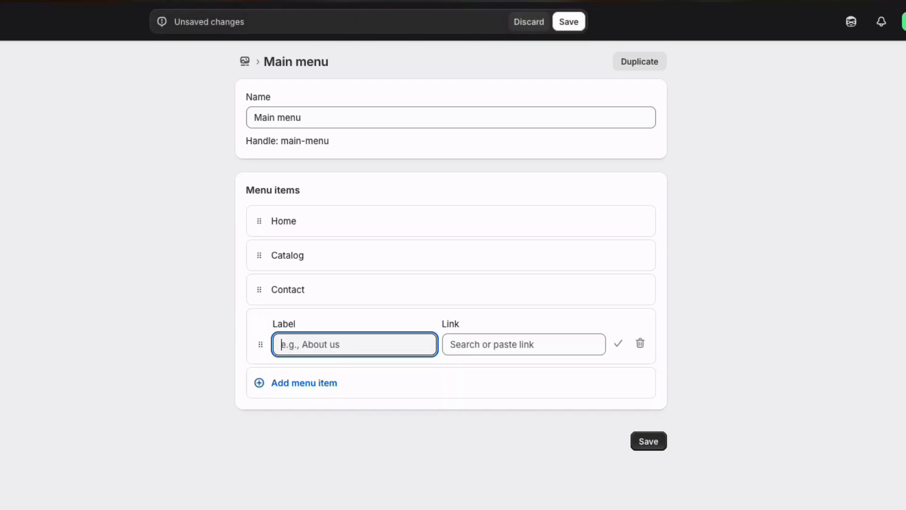
{"action": "type", "text": "Men"}
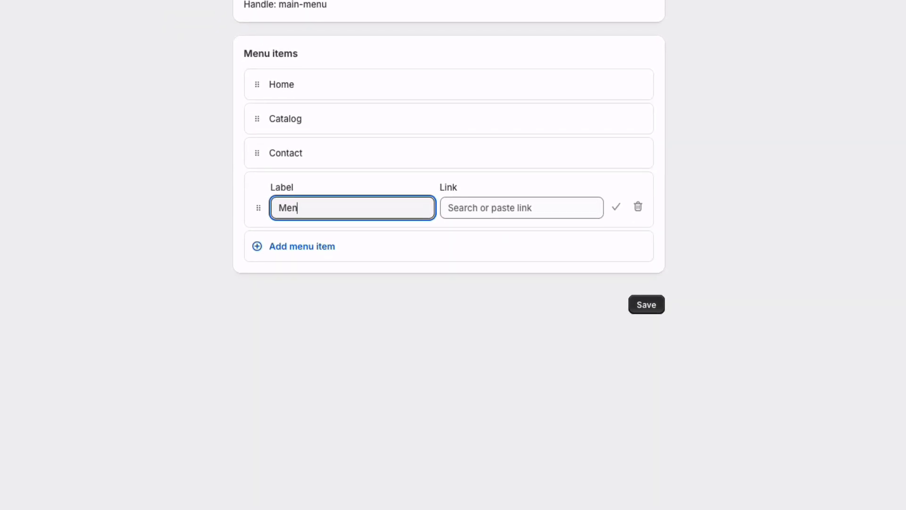
{"action": "left_click", "coordinate": [521, 178]}
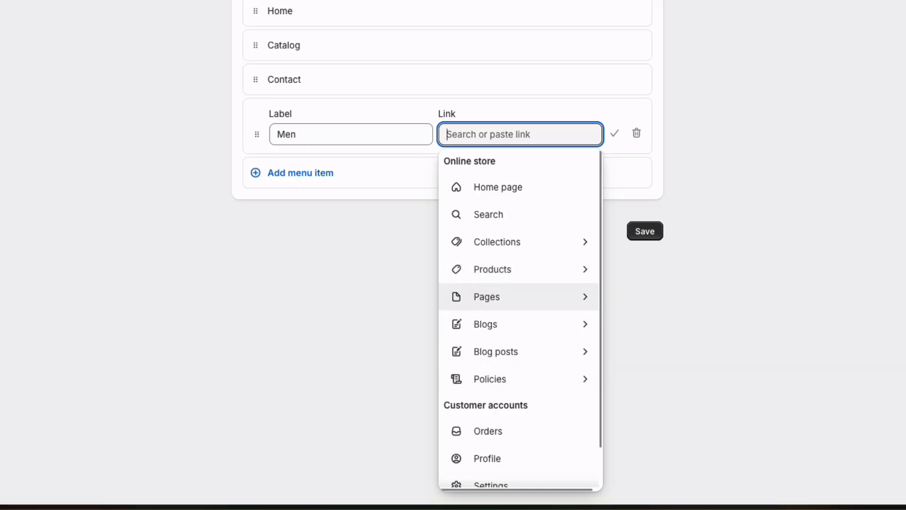
{"action": "left_click", "coordinate": [497, 242]}
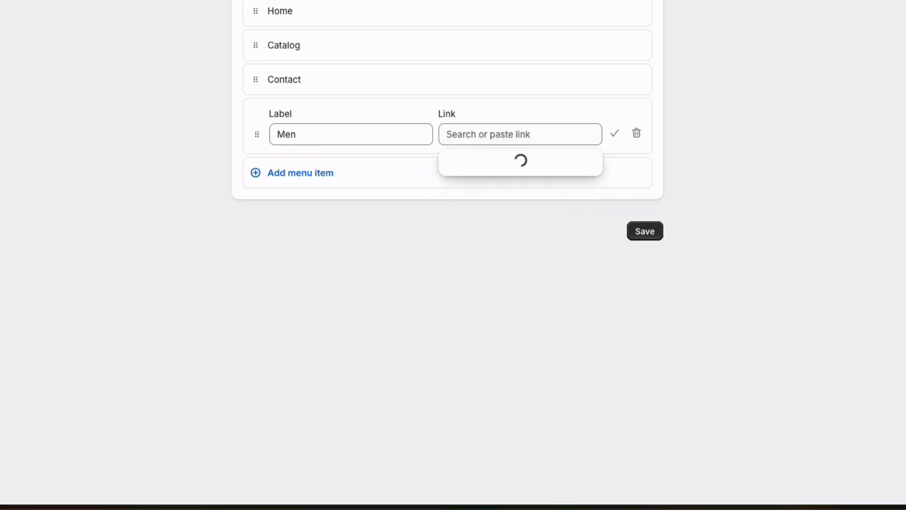
{"action": "left_click", "coordinate": [483, 244]}
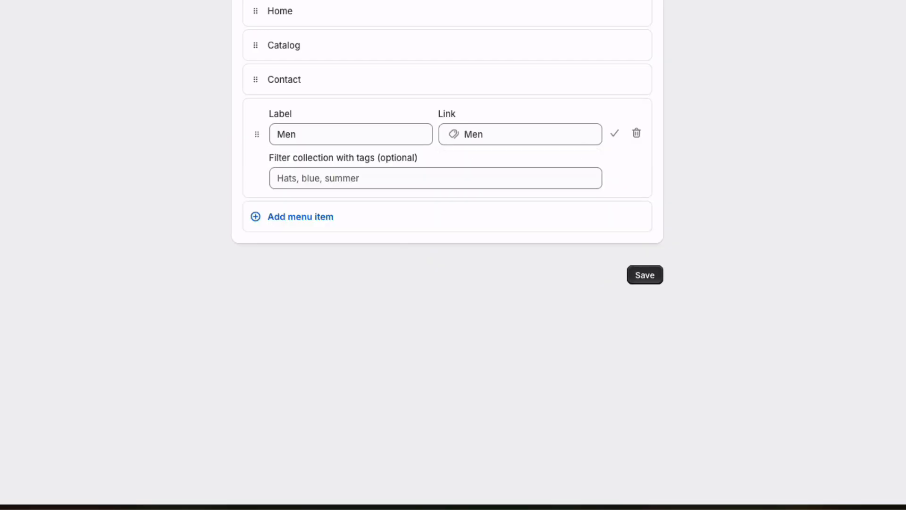
{"action": "left_click", "coordinate": [444, 179]}
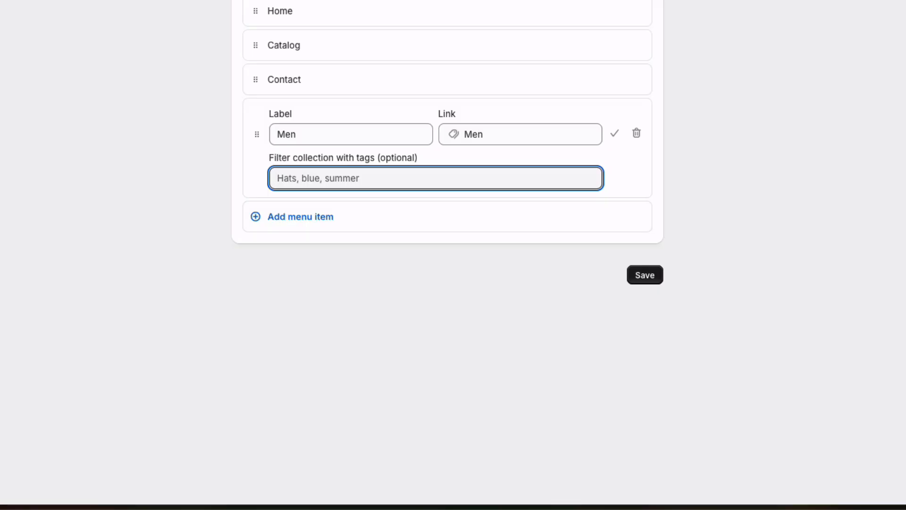
{"action": "left_click", "coordinate": [644, 275]}
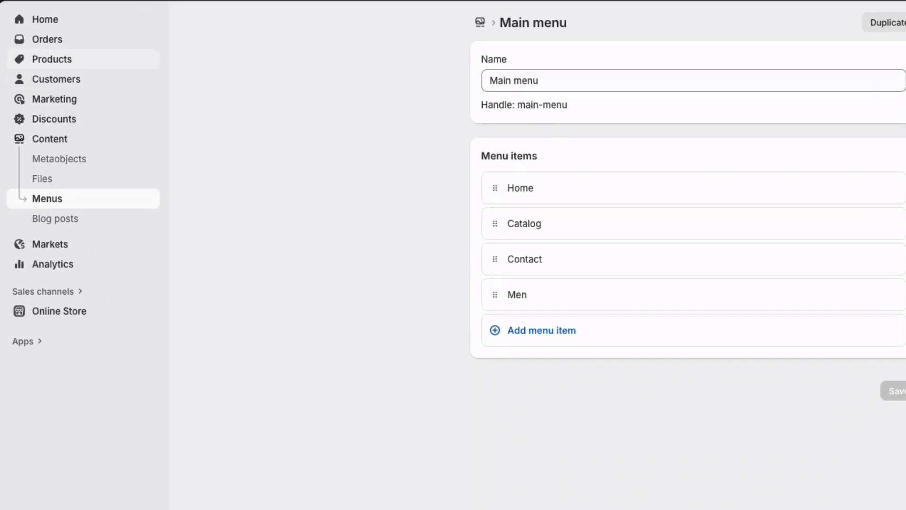
Step: Start a new product titled "Short Sleeve T-shirt" and fill in its opening description paragraph about the soft cotton fabric and relaxed fit
{"action": "left_click", "coordinate": [42, 58]}
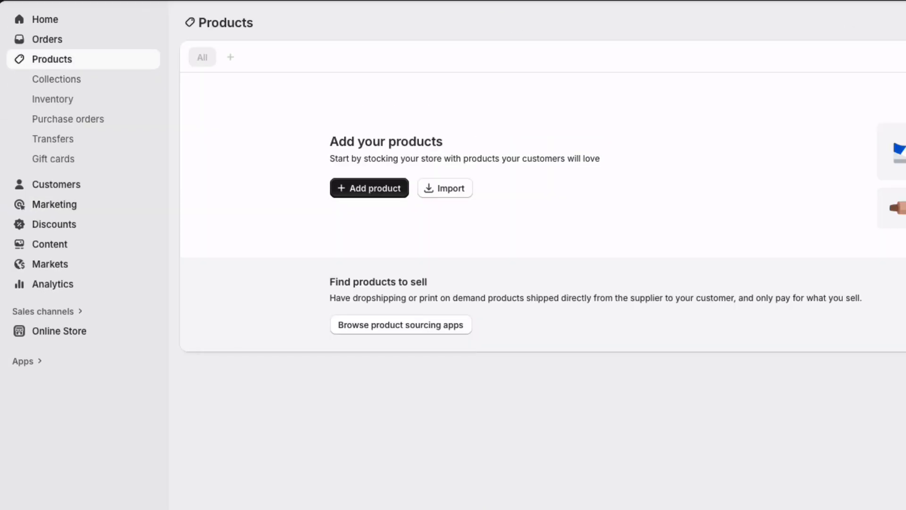
{"action": "left_click", "coordinate": [369, 188]}
{"action": "left_click", "coordinate": [343, 87]}
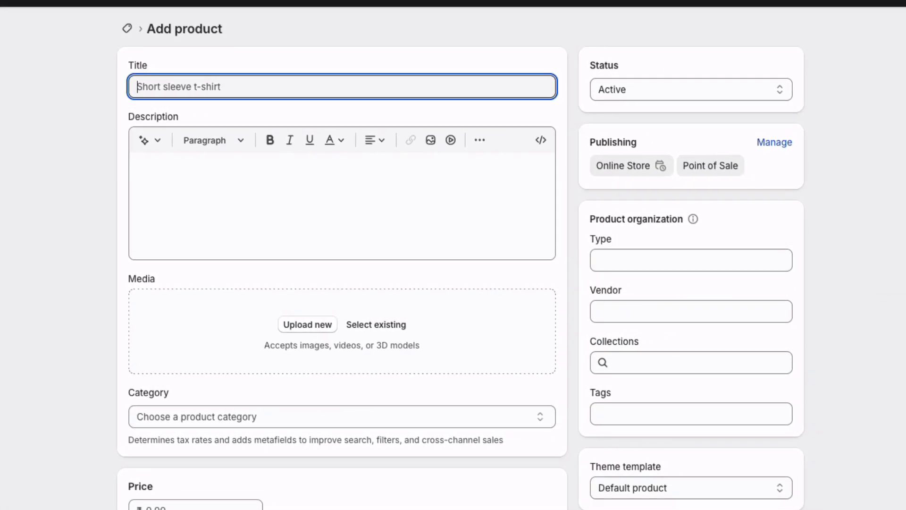
{"action": "left_click", "coordinate": [342, 203]}
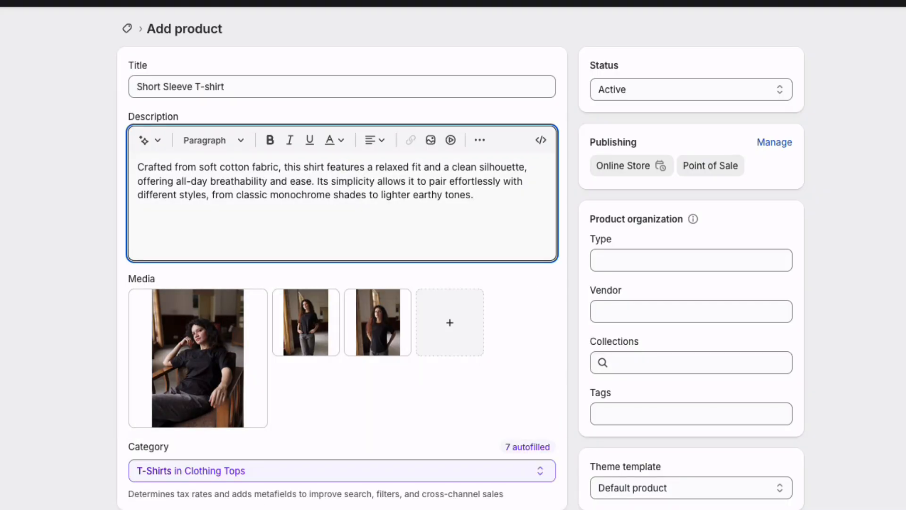
Step: Add a "How to Style" heading in Heading 2 style below the description paragraph, with an empty line beneath it
{"action": "key", "text": "Return"}
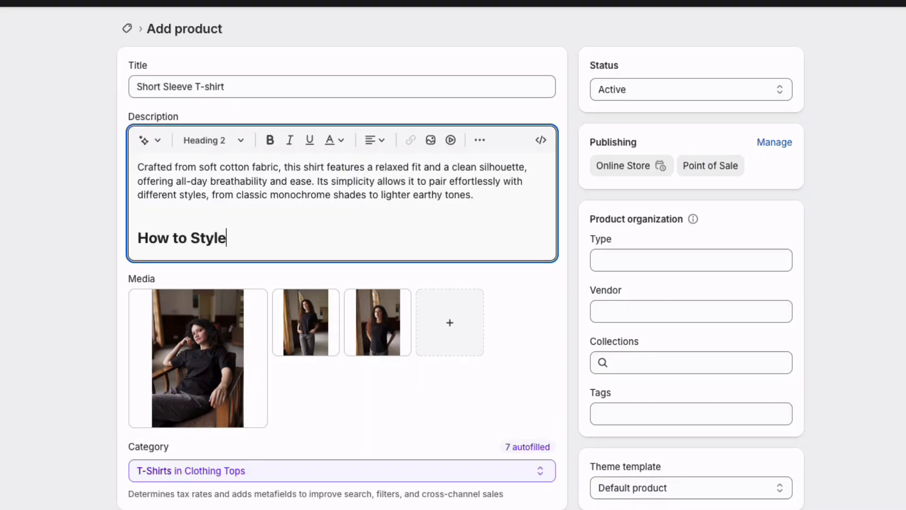
{"action": "scroll", "coordinate": [461, 258], "scroll_direction": "down", "scroll_amount": 1}
{"action": "key", "text": "Return"}
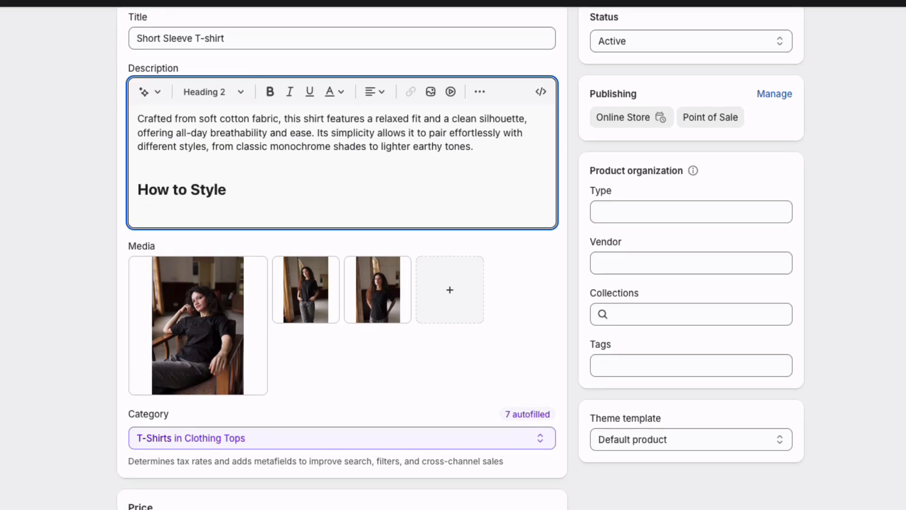
{"action": "left_click_drag", "start_coordinate": [227, 190], "coordinate": [137, 190]}
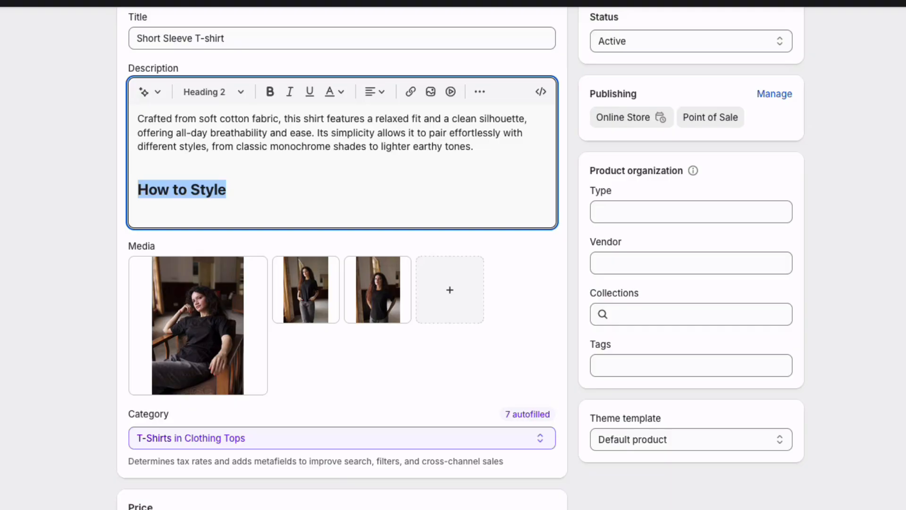
{"action": "left_click", "coordinate": [138, 209]}
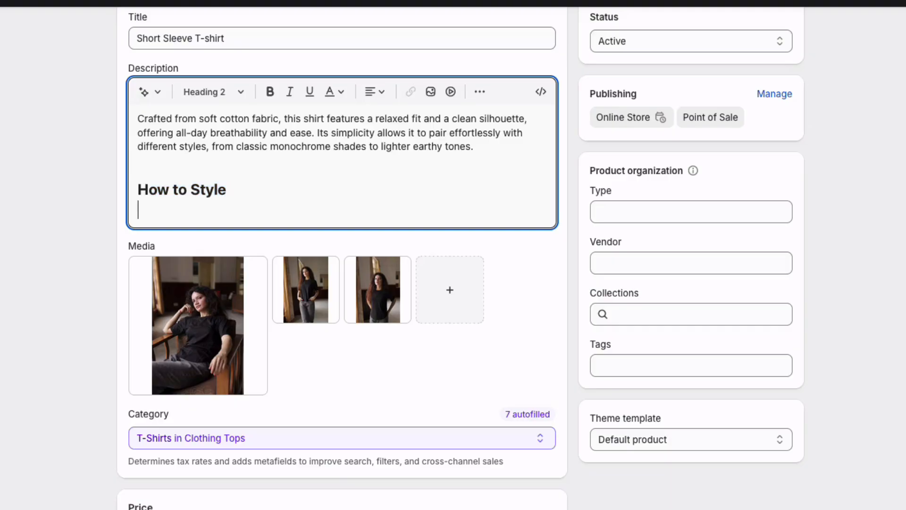
{"action": "left_click", "coordinate": [213, 92]}
{"action": "left_click", "coordinate": [194, 120]}
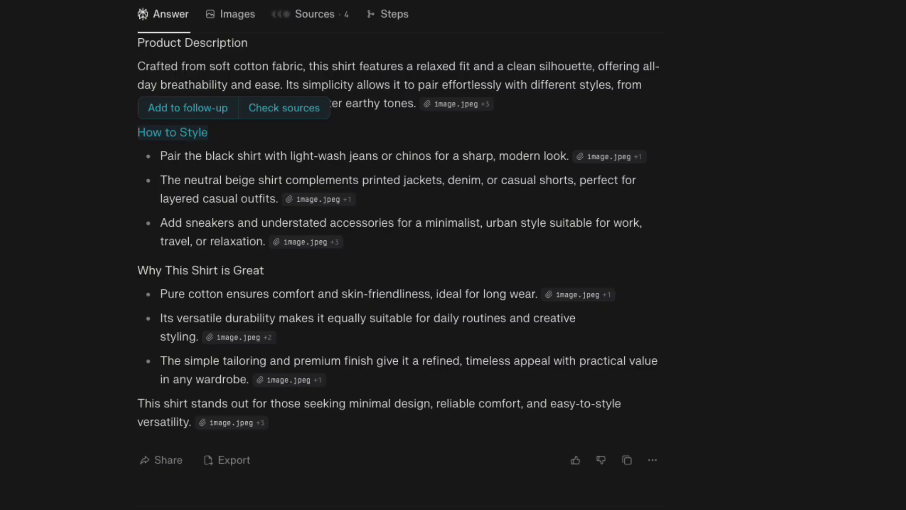
Step: Switch to the AI answer page and copy the three tips listed under "How to Style"
{"action": "left_click_drag", "start_coordinate": [160, 157], "coordinate": [167, 156]}
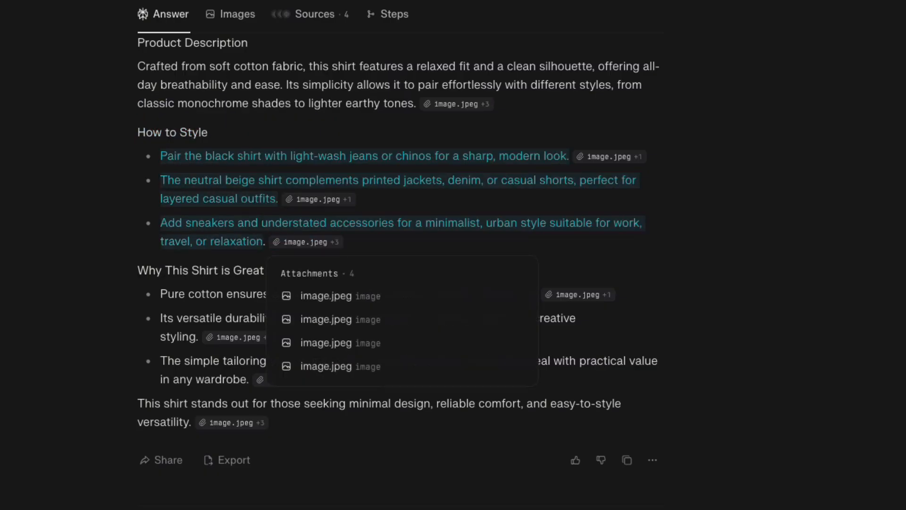
{"action": "left_click_drag", "start_coordinate": [263, 242], "coordinate": [266, 242]}
{"action": "key", "text": "ctrl+c"}
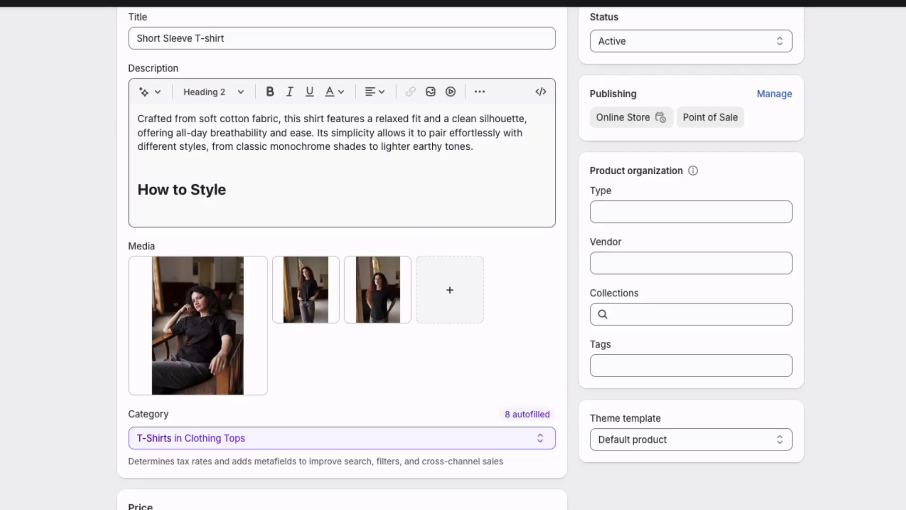
{"action": "left_click", "coordinate": [139, 209]}
{"action": "key", "text": "ctrl+v"}
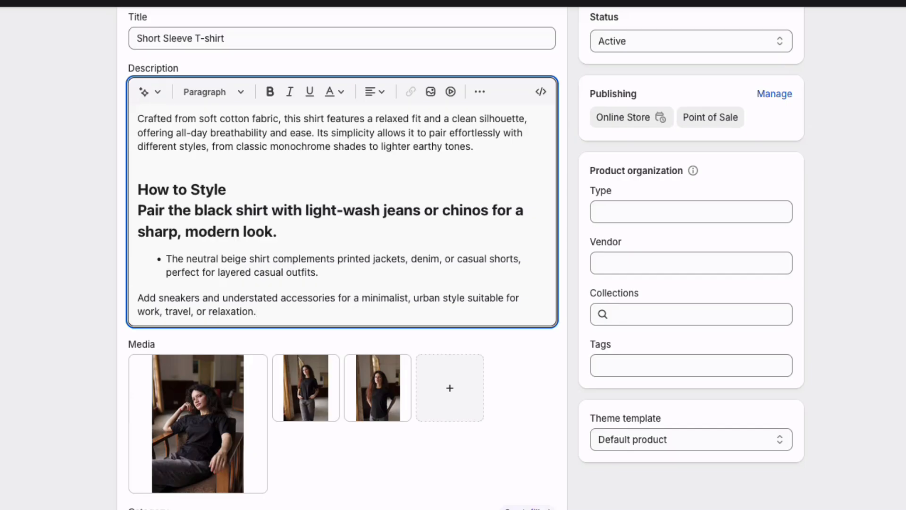
{"action": "key", "text": "ctrl+z"}
Step: Paste the copied tips as normal text on a new line under "How to Style" and remove the empty heading line above them
{"action": "key", "text": "Return"}
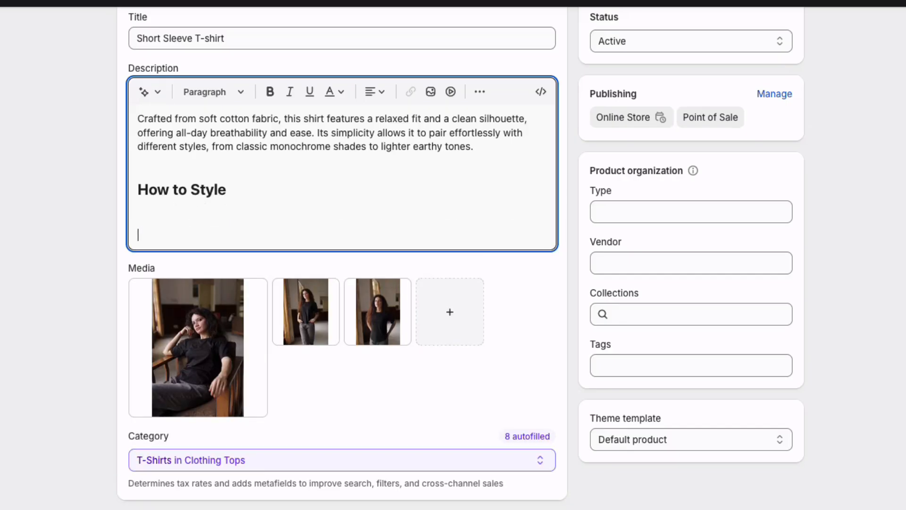
{"action": "key", "text": "ctrl+v"}
{"action": "left_click", "coordinate": [139, 209]}
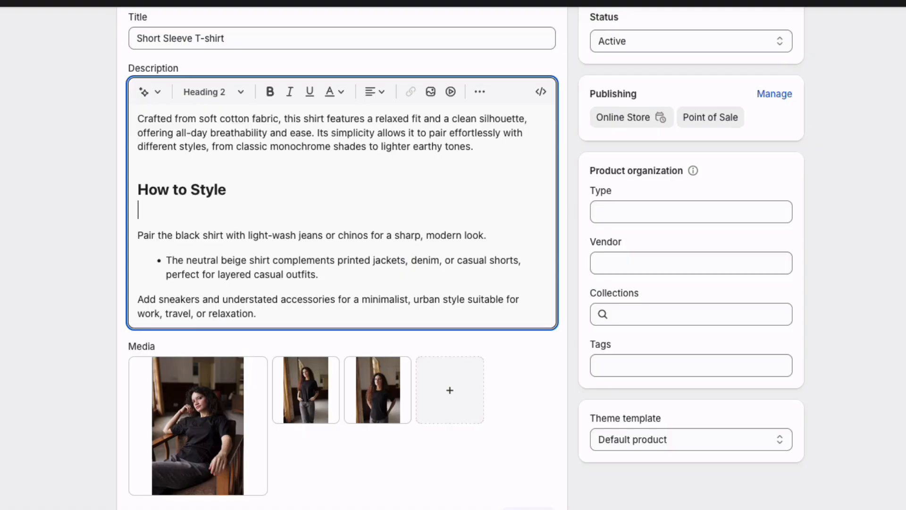
{"action": "key", "text": "BackSpace"}
Step: Format the first tip about the black shirt and the last tip about sneakers and accessories as bulleted list items
{"action": "key", "text": "Down"}
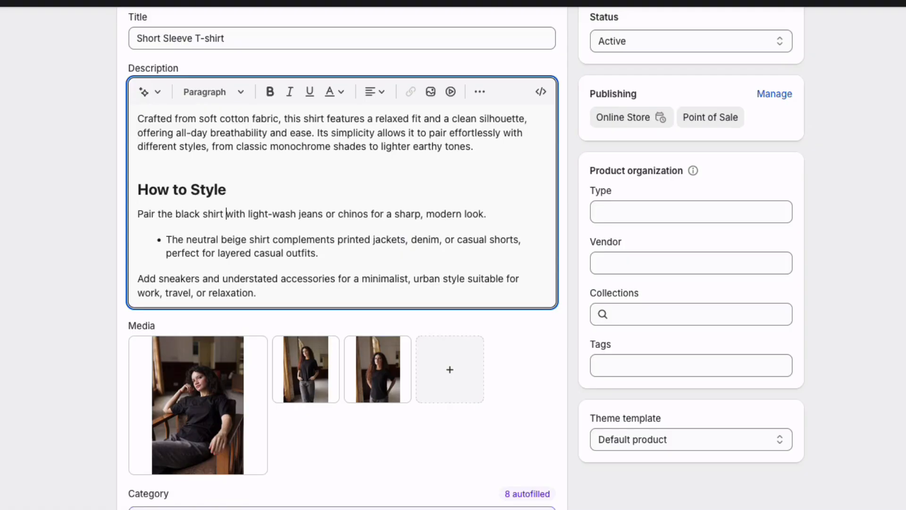
{"action": "key", "text": "Home"}
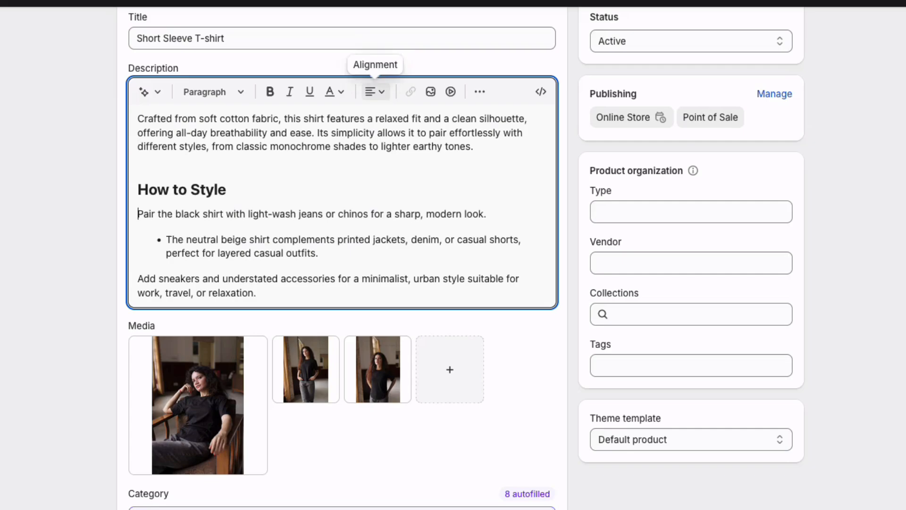
{"action": "left_click", "coordinate": [479, 92]}
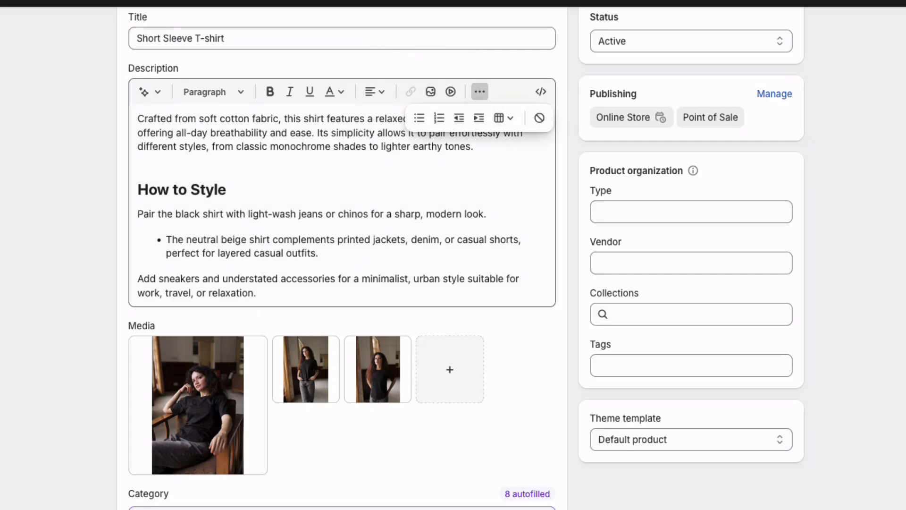
{"action": "left_click", "coordinate": [419, 118]}
{"action": "left_click", "coordinate": [227, 190]}
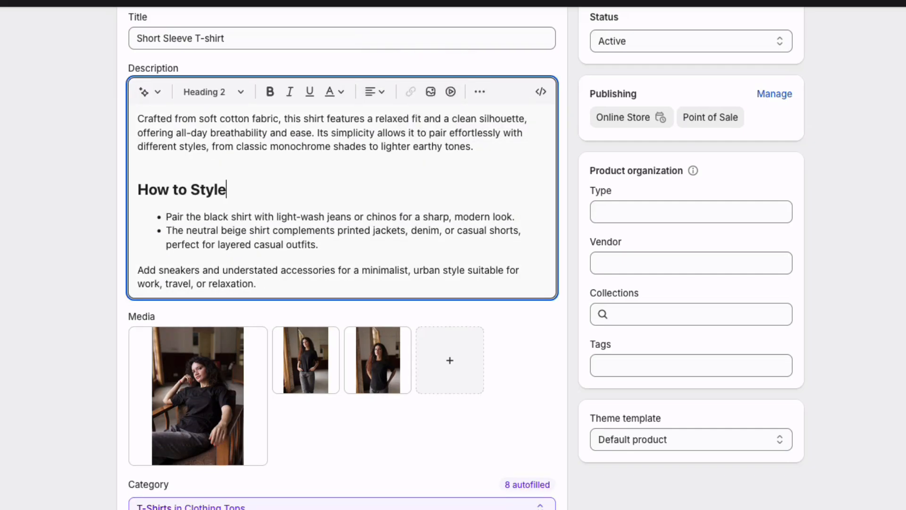
{"action": "scroll", "coordinate": [342, 258], "scroll_direction": "down", "scroll_amount": 1}
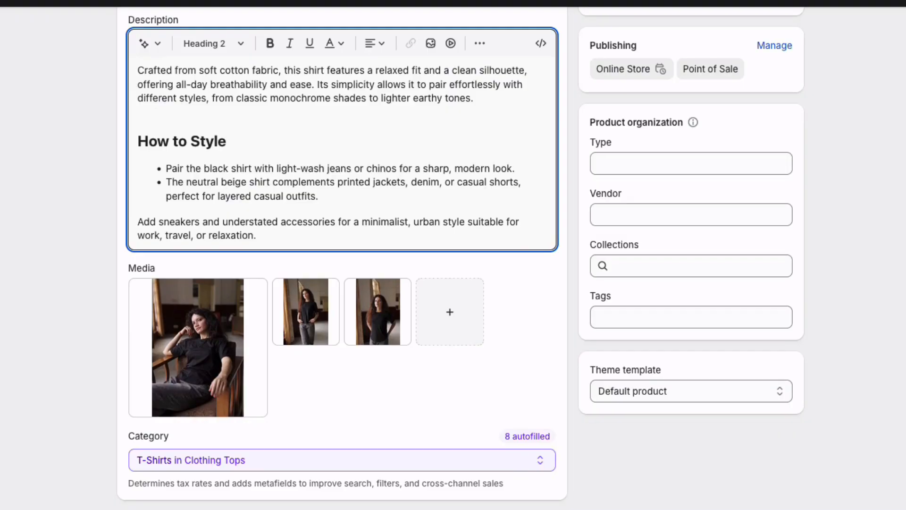
{"action": "triple_click", "coordinate": [328, 228]}
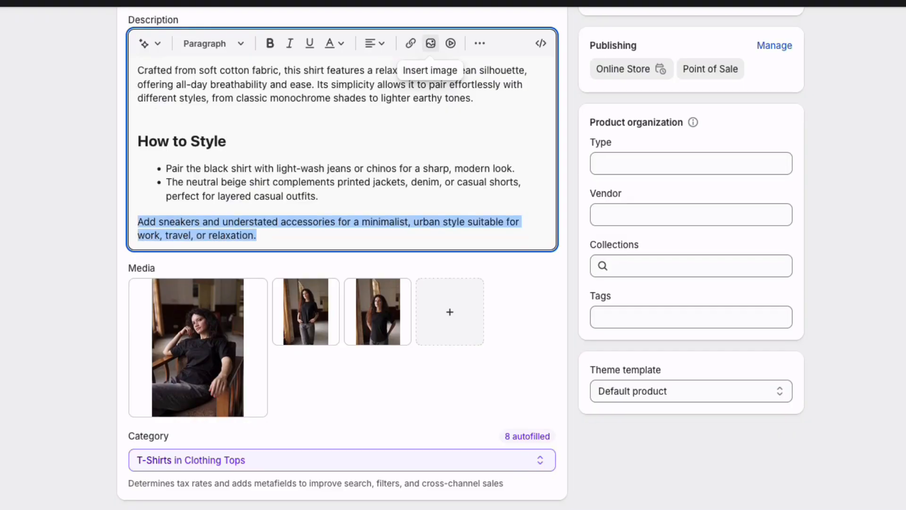
{"action": "left_click", "coordinate": [480, 43]}
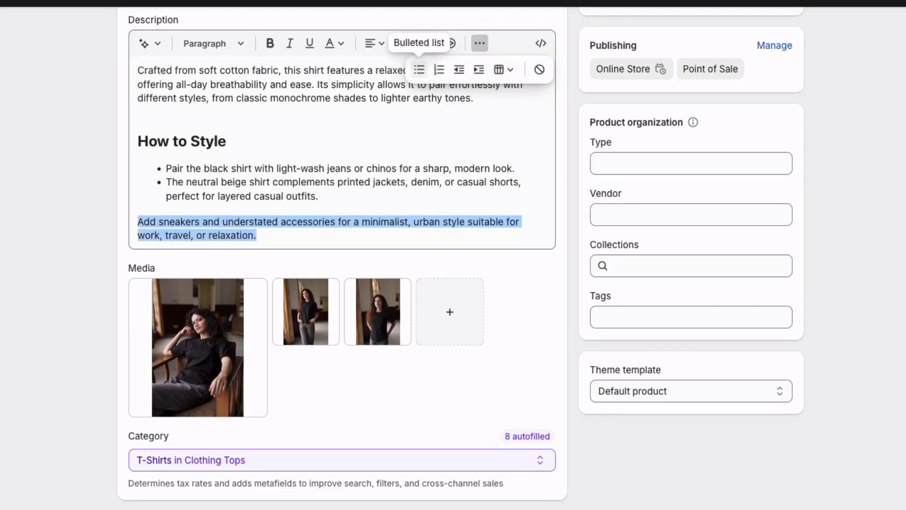
{"action": "left_click", "coordinate": [419, 69]}
{"action": "left_click", "coordinate": [167, 222]}
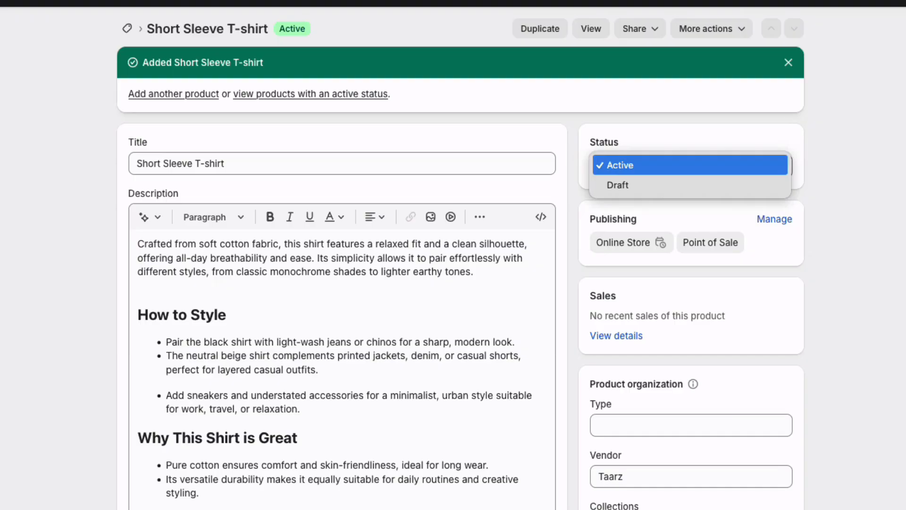
{"action": "key", "text": "Escape"}
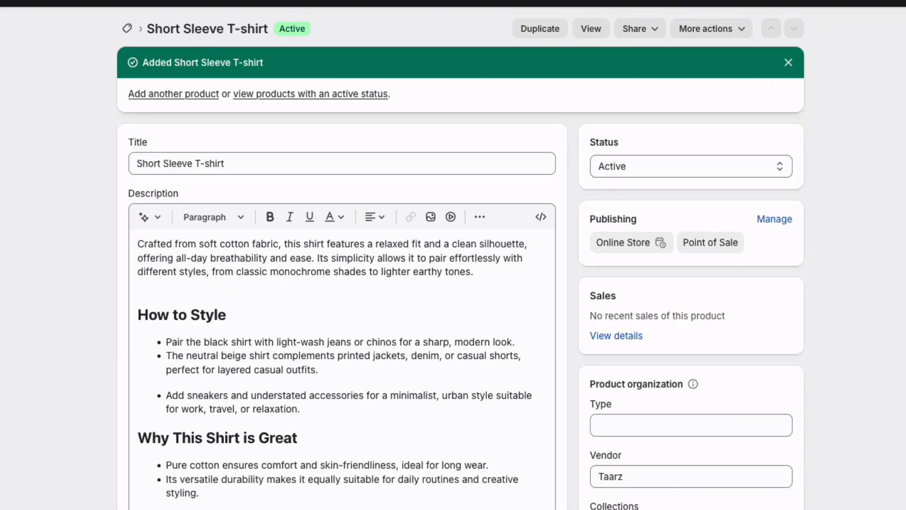
{"action": "scroll", "coordinate": [342, 302], "scroll_direction": "down", "scroll_amount": 8}
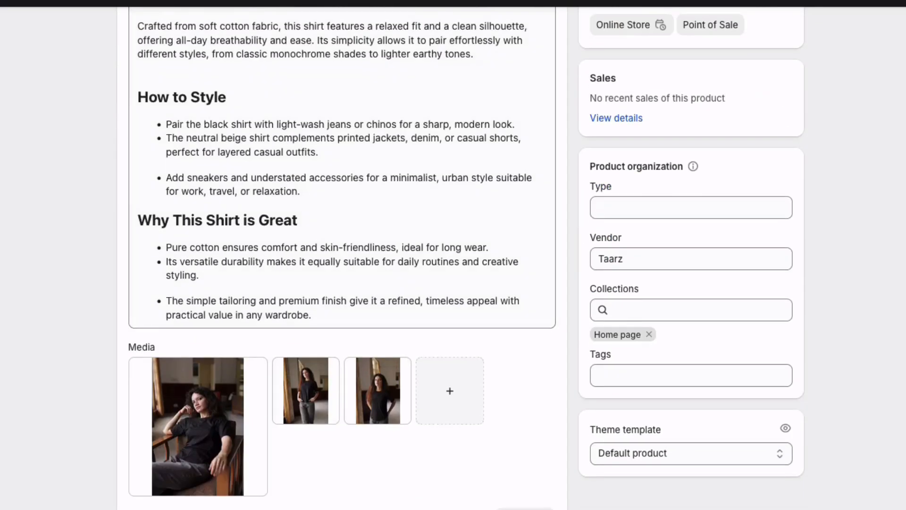
{"action": "left_click", "coordinate": [342, 393]}
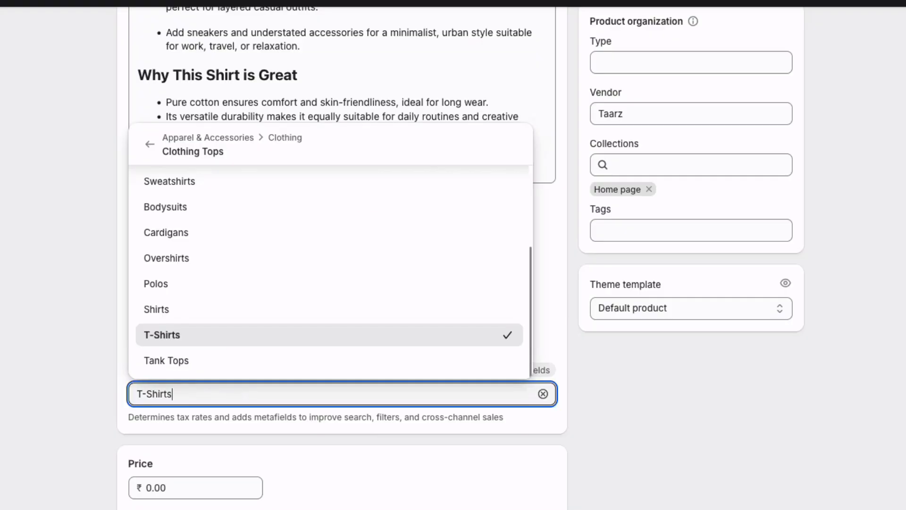
{"action": "key", "text": "Escape"}
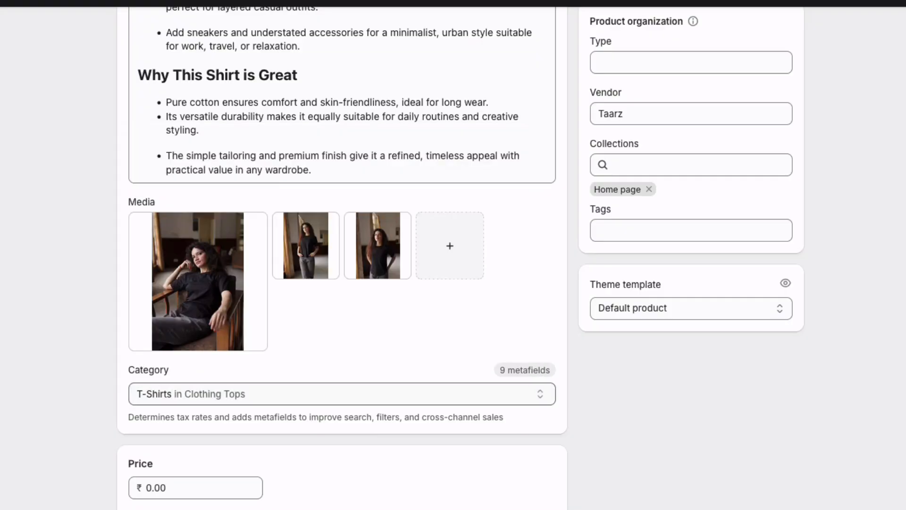
Step: Add a Size variant option to the product with the values S, M, L and XL
{"action": "scroll", "coordinate": [342, 258], "scroll_direction": "down", "scroll_amount": 7}
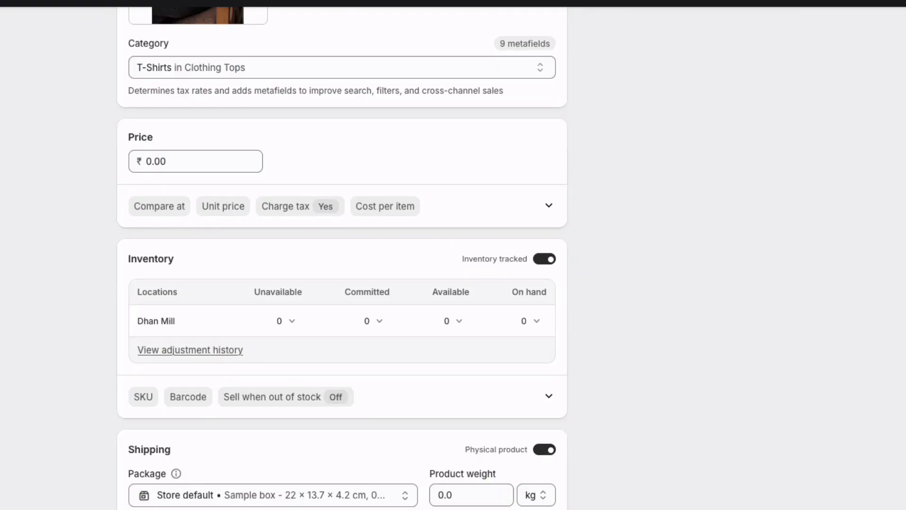
{"action": "scroll", "coordinate": [195, 390], "scroll_direction": "down", "scroll_amount": 5}
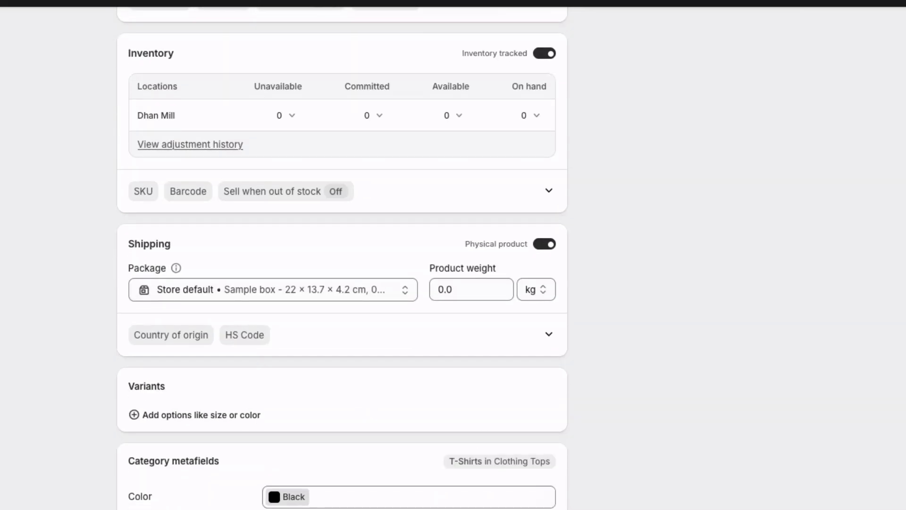
{"action": "left_click", "coordinate": [196, 390]}
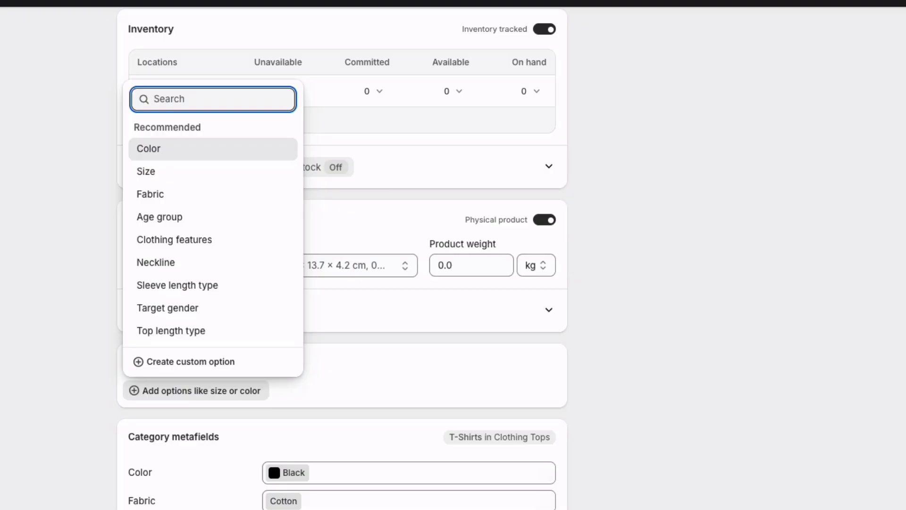
{"action": "left_click", "coordinate": [189, 171]}
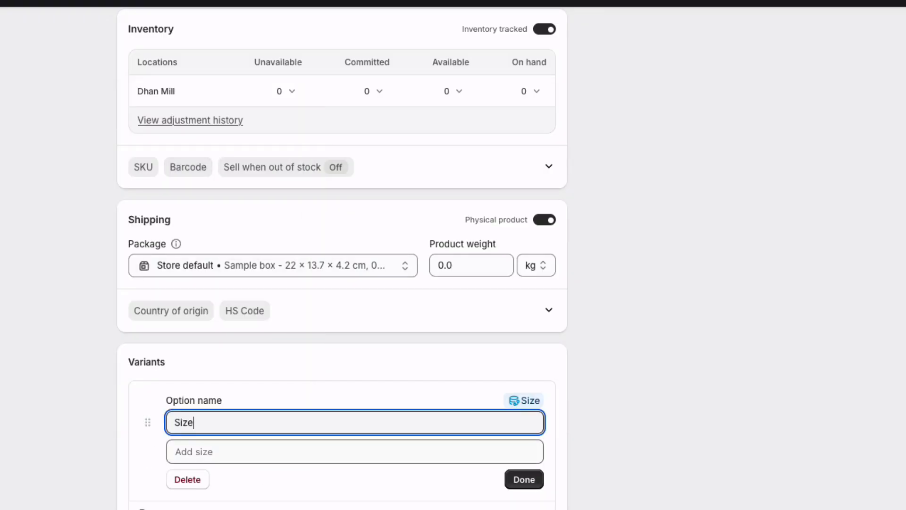
{"action": "left_click", "coordinate": [213, 451]}
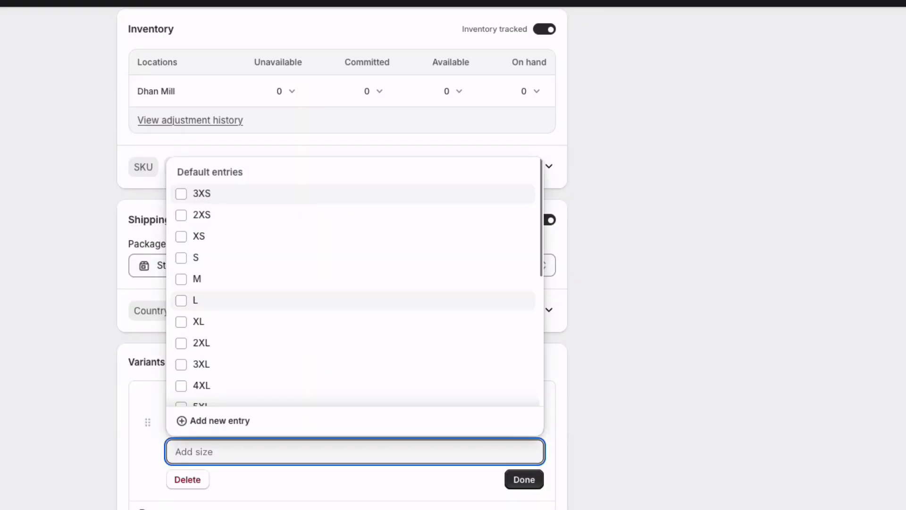
{"action": "left_click", "coordinate": [188, 257]}
{"action": "left_click", "coordinate": [188, 279]}
{"action": "left_click", "coordinate": [189, 300]}
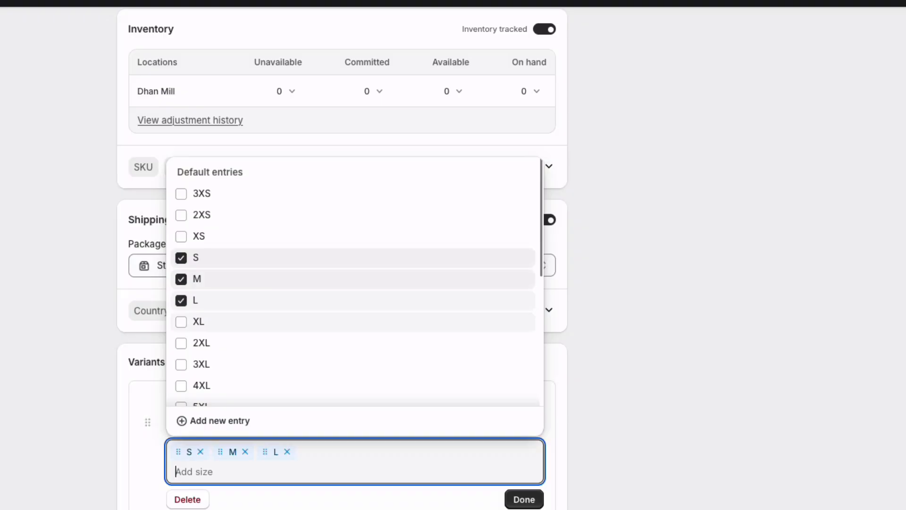
{"action": "left_click", "coordinate": [181, 321]}
{"action": "left_click", "coordinate": [524, 498]}
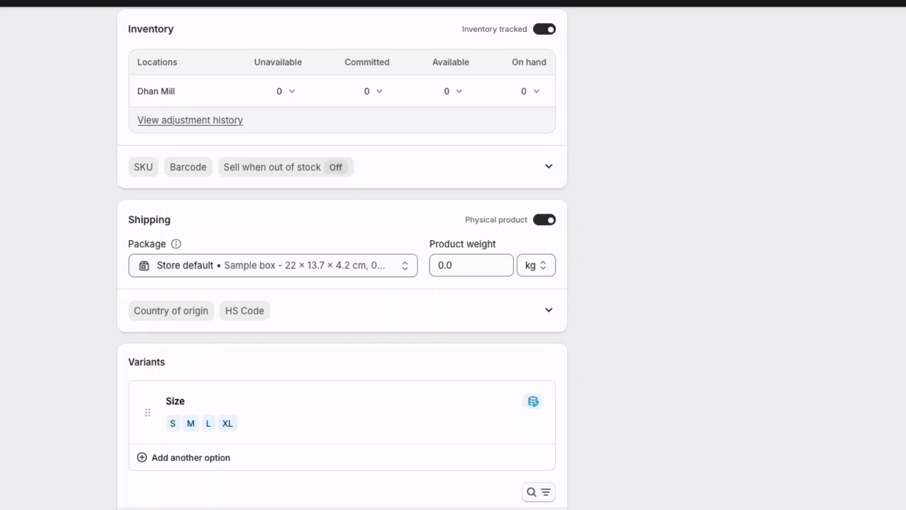
Step: Set the available quantities to 12 for S, 13 for M, 13 for L and 12 for XL
{"action": "scroll", "coordinate": [533, 405], "scroll_direction": "down", "scroll_amount": 4}
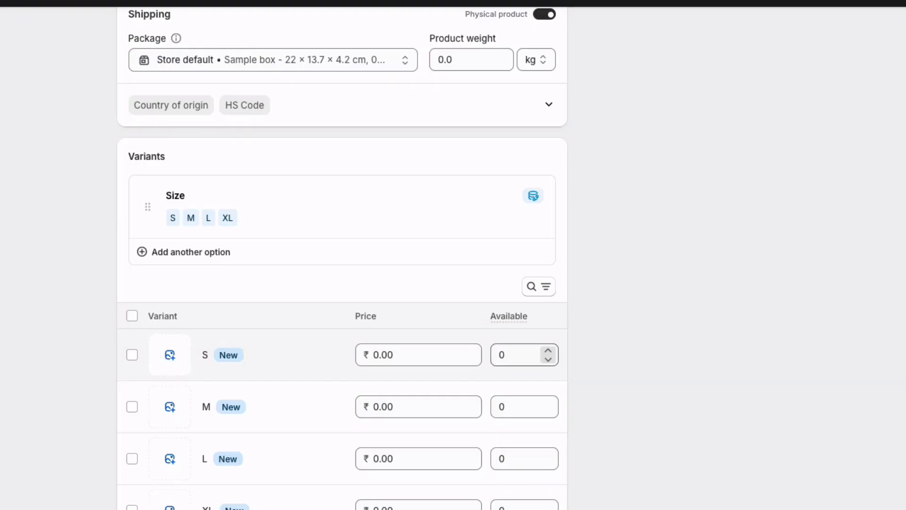
{"action": "left_click", "coordinate": [501, 355]}
{"action": "left_click", "coordinate": [500, 355]}
{"action": "double_click", "coordinate": [501, 354]}
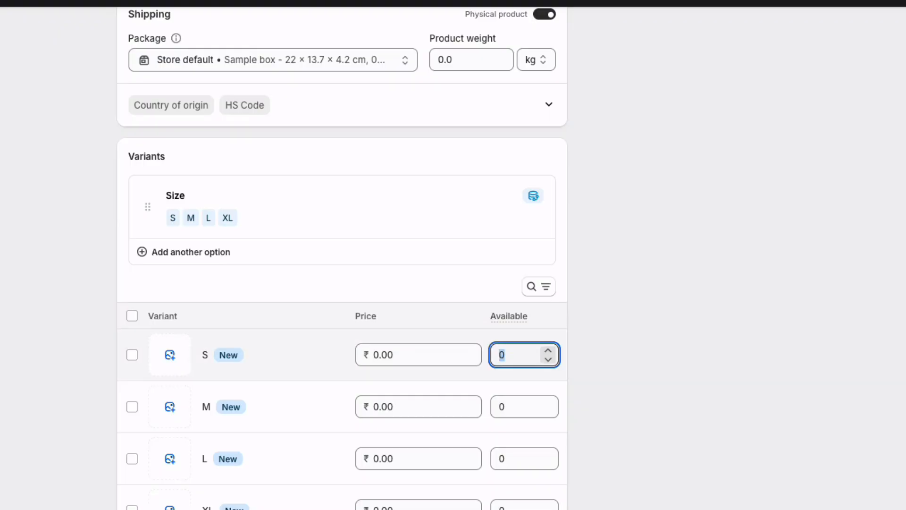
{"action": "type", "text": "12"}
{"action": "left_click", "coordinate": [500, 407]}
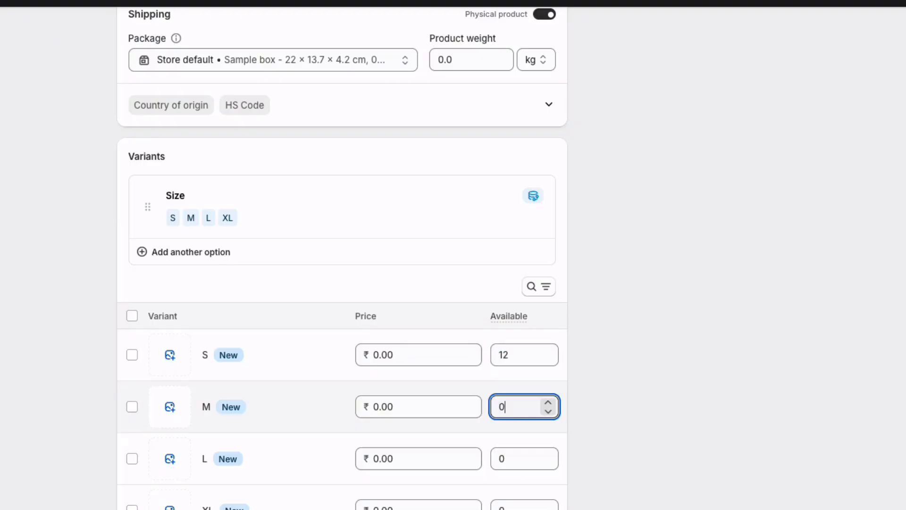
{"action": "key", "text": "BackSpace"}
{"action": "type", "text": "13"}
{"action": "key", "text": "Tab"}
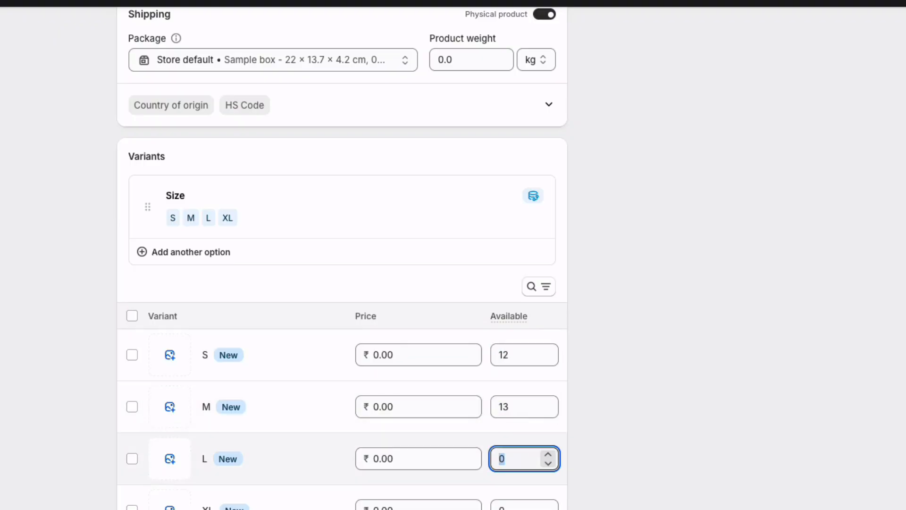
{"action": "type", "text": "13"}
{"action": "key", "text": "Tab"}
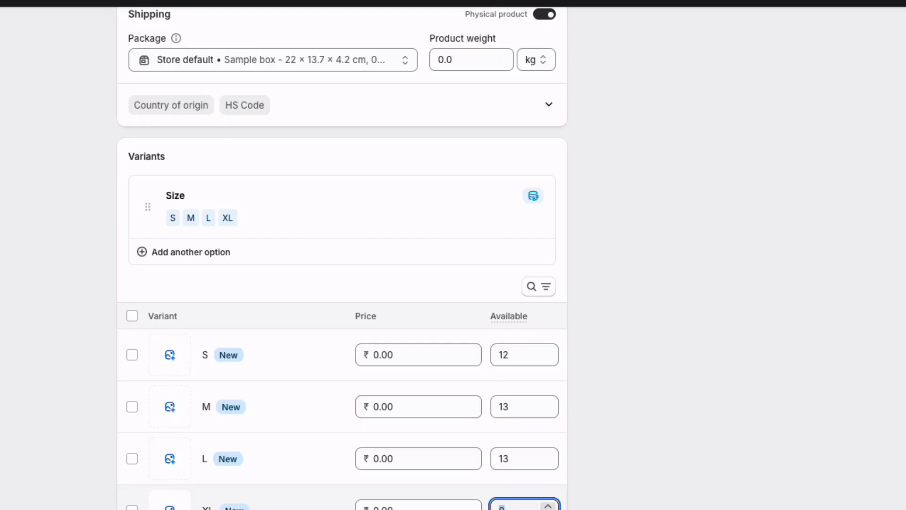
{"action": "type", "text": "12"}
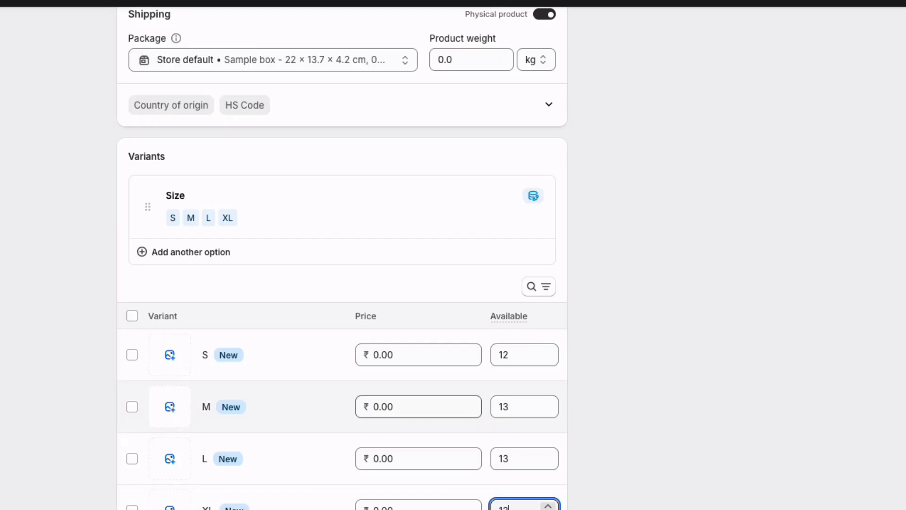
Step: Review the size variants, the category metafields and the title and description of the product
{"action": "scroll", "coordinate": [342, 254], "scroll_direction": "down", "scroll_amount": 4}
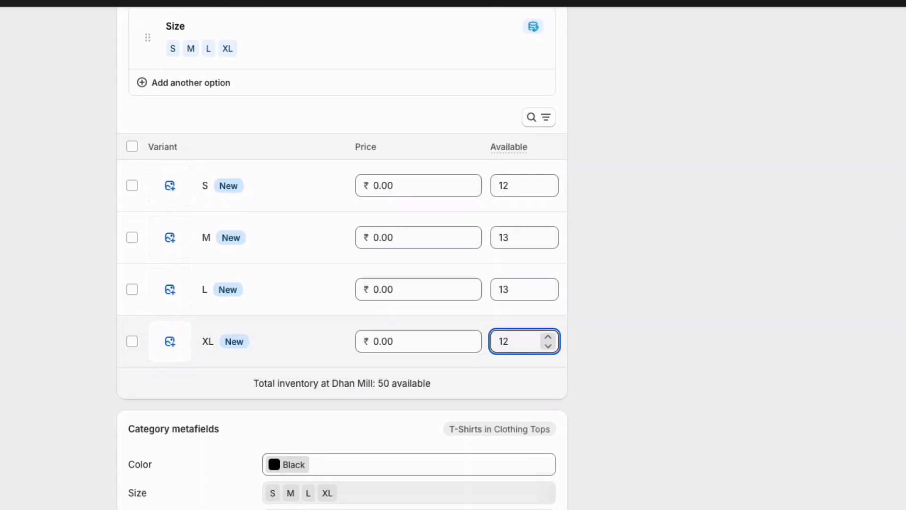
{"action": "scroll", "coordinate": [342, 255], "scroll_direction": "up", "scroll_amount": 3}
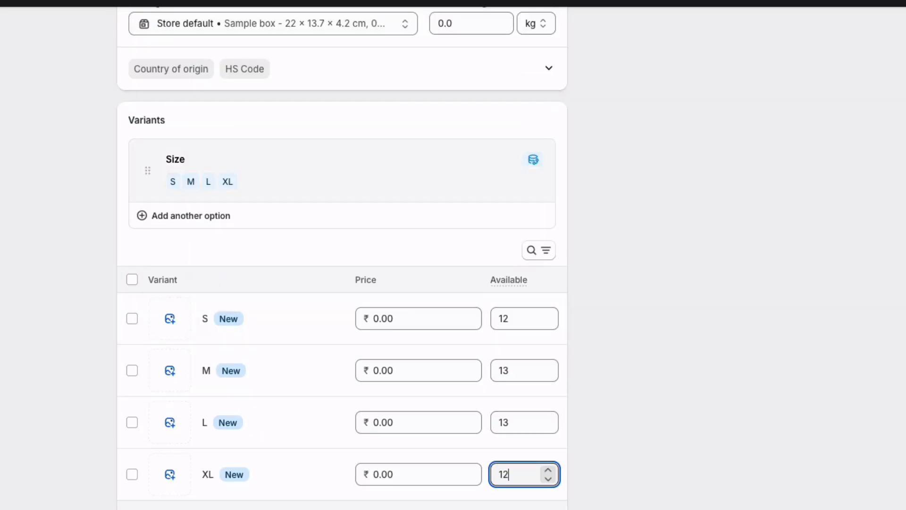
{"action": "scroll", "coordinate": [342, 258], "scroll_direction": "down", "scroll_amount": 4}
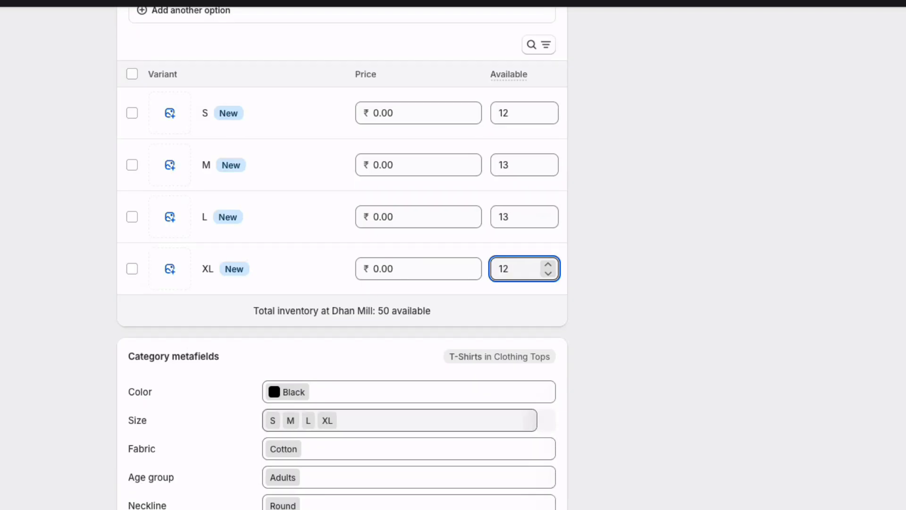
{"action": "scroll", "coordinate": [342, 257], "scroll_direction": "down", "scroll_amount": 3}
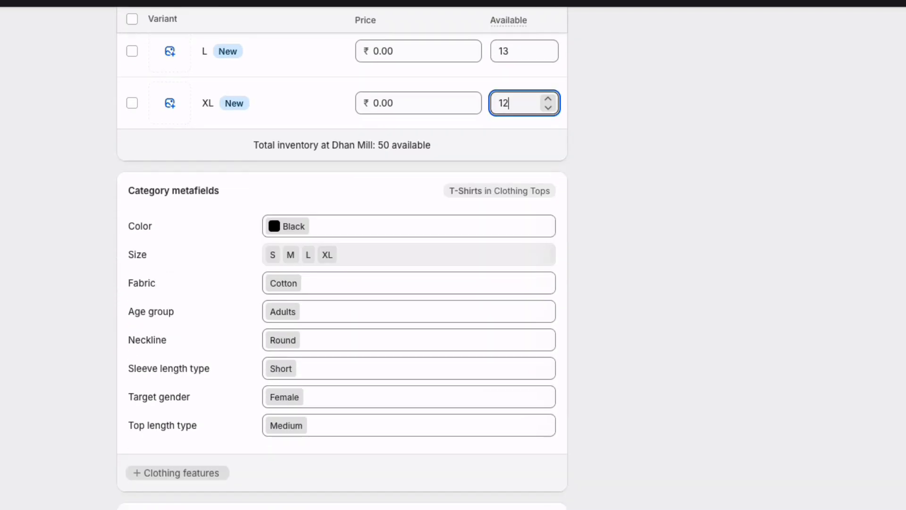
{"action": "scroll", "coordinate": [343, 258], "scroll_direction": "up", "scroll_amount": 20}
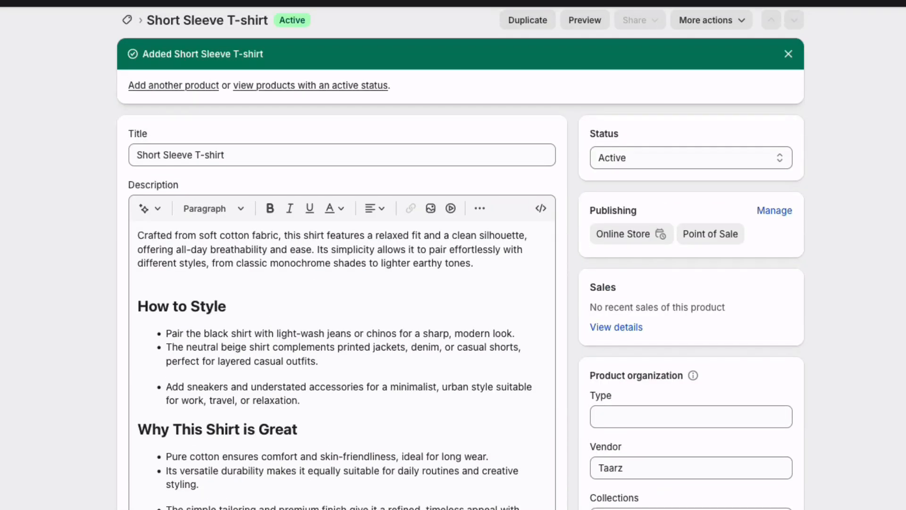
{"action": "scroll", "coordinate": [460, 260], "scroll_direction": "up", "scroll_amount": 1}
{"action": "scroll", "coordinate": [461, 260], "scroll_direction": "down", "scroll_amount": 1}
{"action": "scroll", "coordinate": [461, 260], "scroll_direction": "up", "scroll_amount": 1}
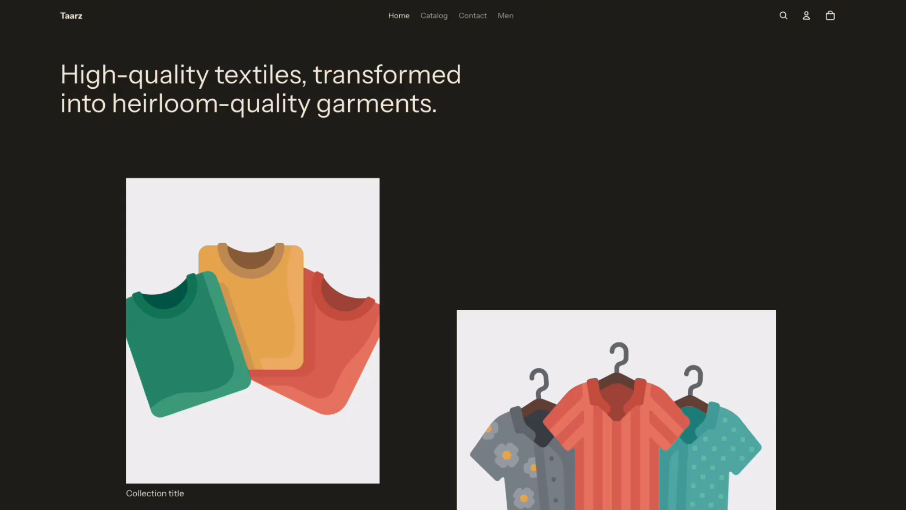
Step: Look through the storefront home page and check the product's name and price under "Our bestsellers"
{"action": "scroll", "coordinate": [453, 255], "scroll_direction": "down", "scroll_amount": 12}
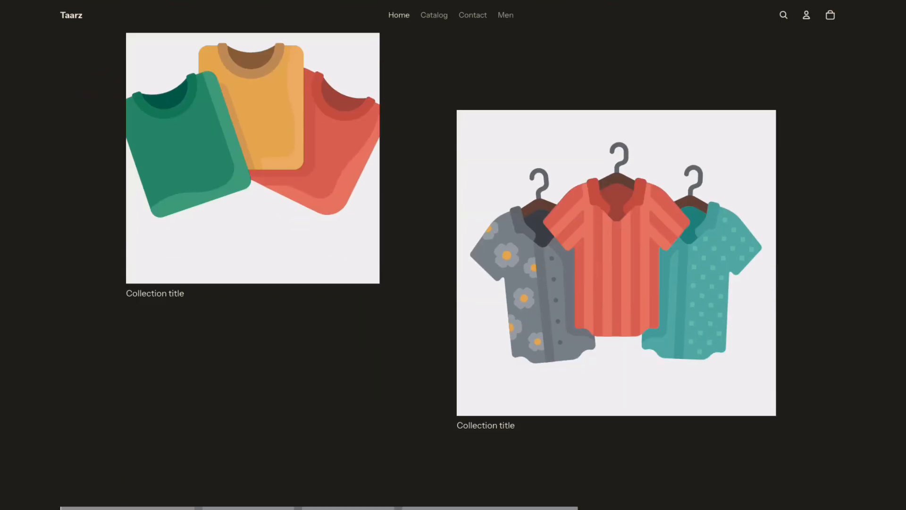
{"action": "scroll", "coordinate": [453, 255], "scroll_direction": "down", "scroll_amount": 15}
{"action": "scroll", "coordinate": [453, 254], "scroll_direction": "up", "scroll_amount": 8}
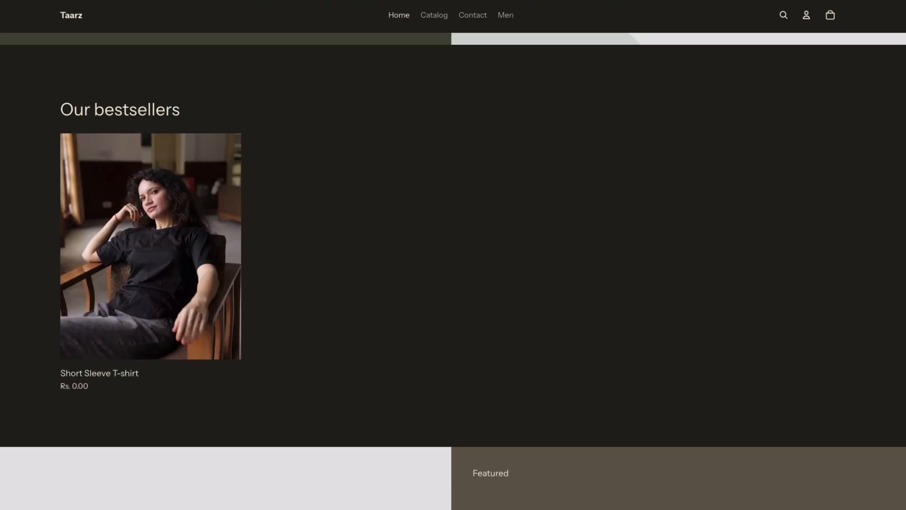
{"action": "triple_click", "coordinate": [62, 385]}
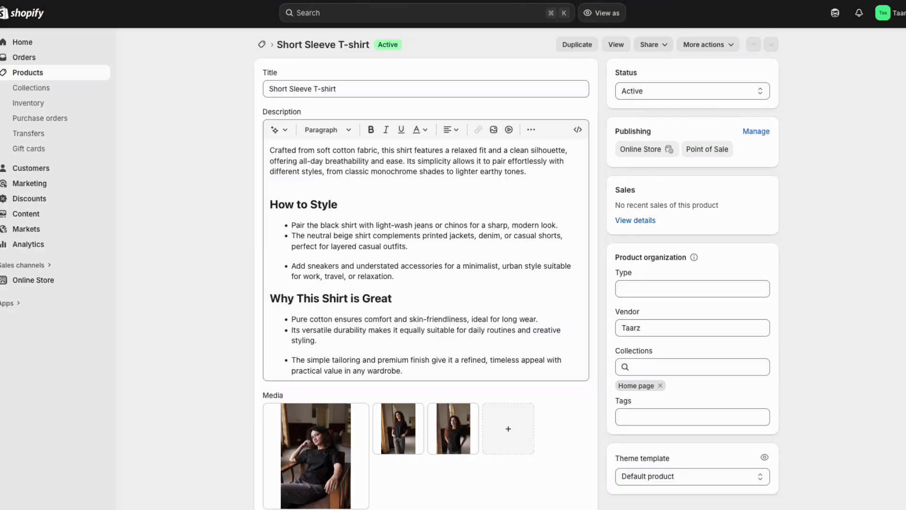
Step: Return to the product's admin page and examine its variant prices, stock quantities and category metafields
{"action": "scroll", "coordinate": [426, 283], "scroll_direction": "down", "scroll_amount": 10}
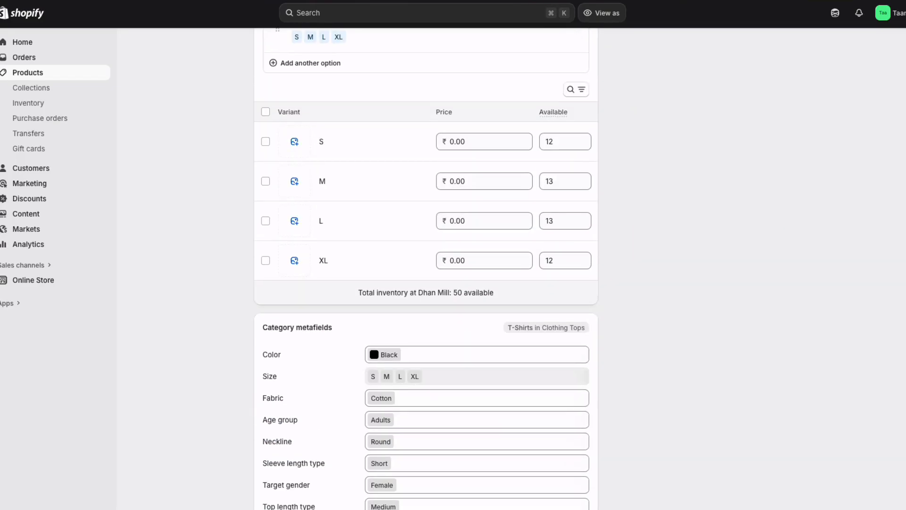
{"action": "scroll", "coordinate": [426, 283], "scroll_direction": "down", "scroll_amount": 5}
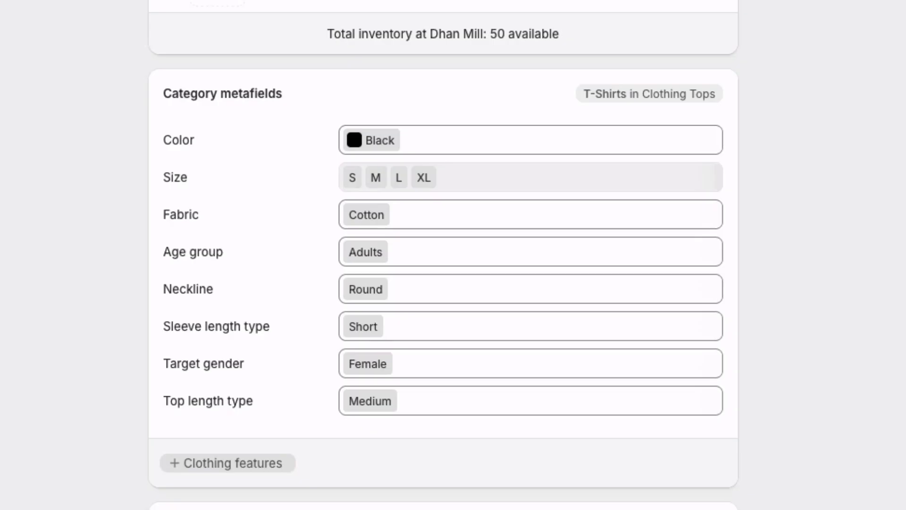
{"action": "scroll", "coordinate": [444, 254], "scroll_direction": "up", "scroll_amount": 12}
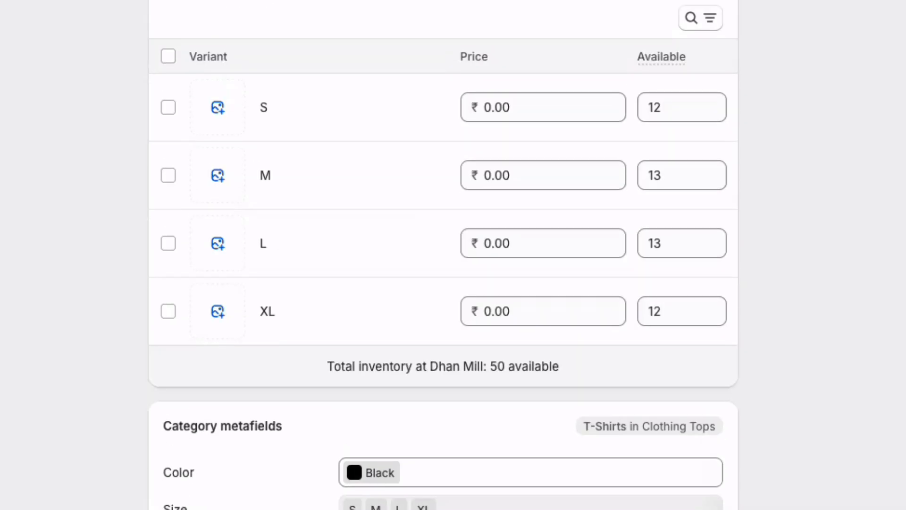
{"action": "scroll", "coordinate": [444, 255], "scroll_direction": "down", "scroll_amount": 5}
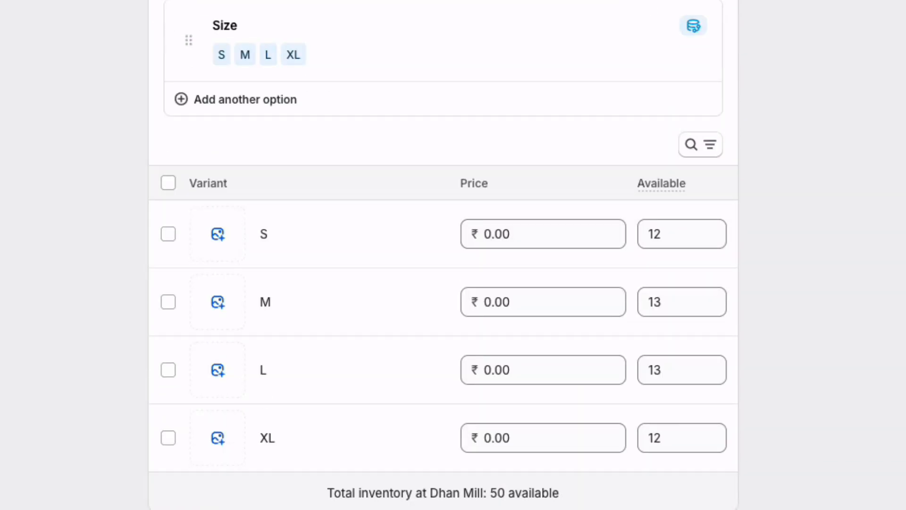
{"action": "scroll", "coordinate": [444, 255], "scroll_direction": "up", "scroll_amount": 10}
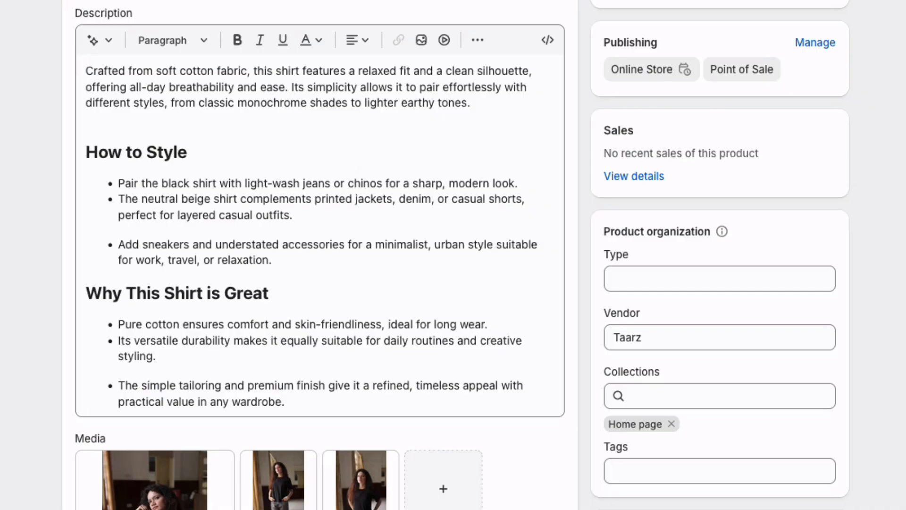
{"action": "left_click", "coordinate": [719, 395]}
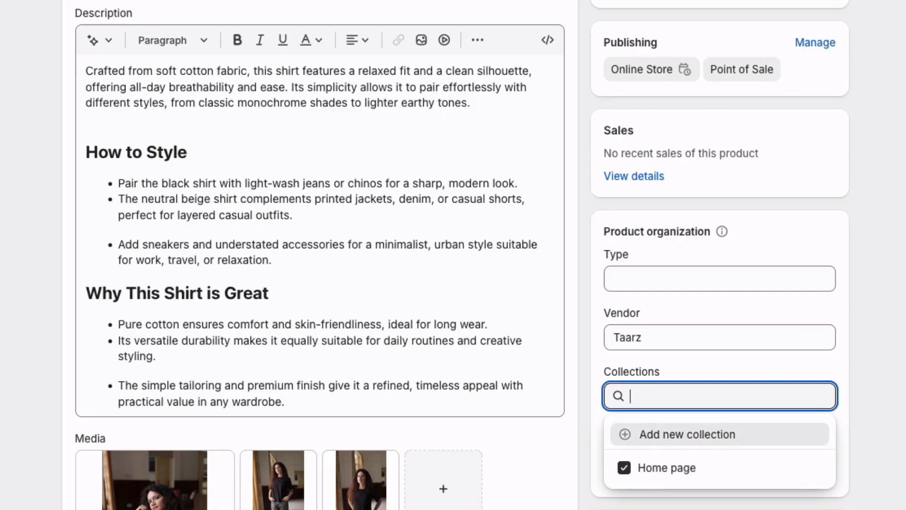
{"action": "key", "text": "Escape"}
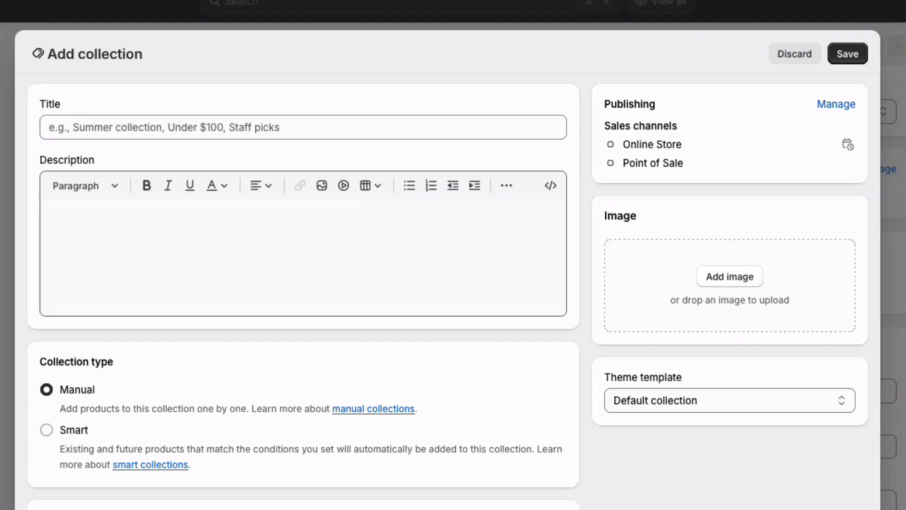
{"action": "left_click", "coordinate": [46, 430]}
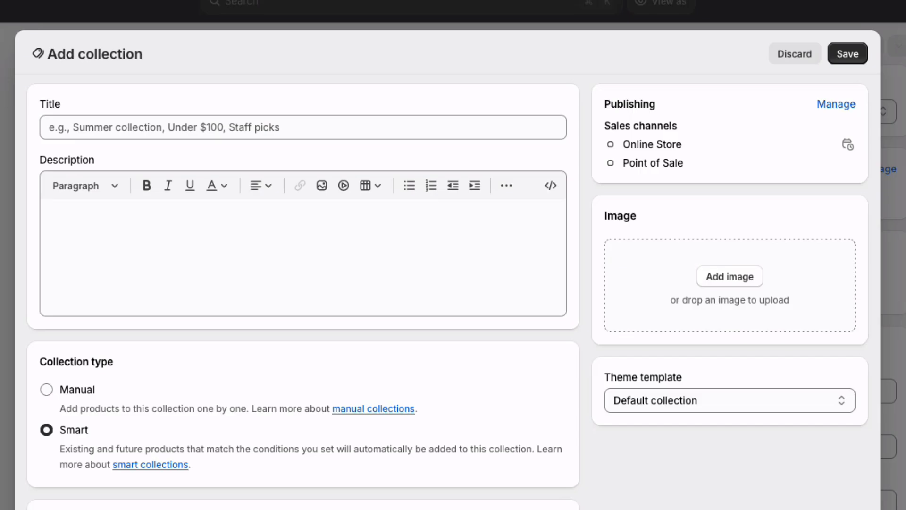
{"action": "left_click", "coordinate": [795, 53]}
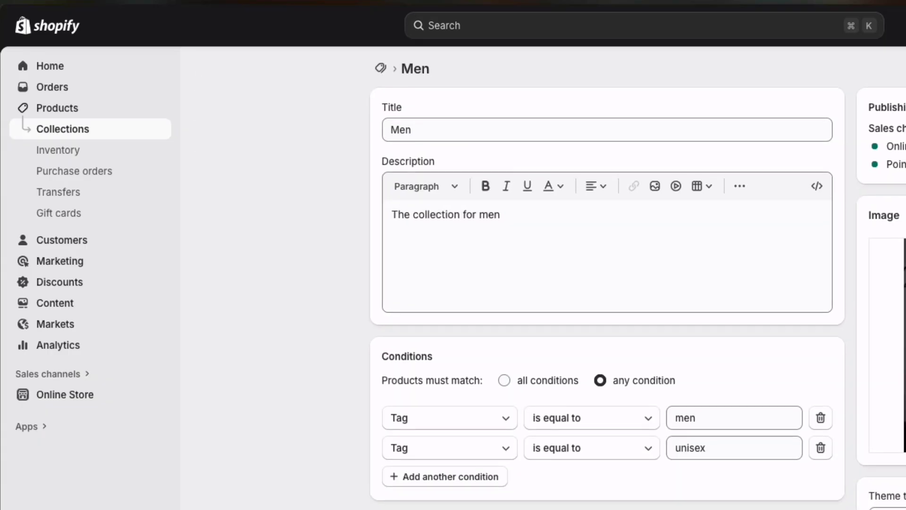
Step: Check the Men collection's conditions and add the tag "men" to the Everyday Canvas product
{"action": "scroll", "coordinate": [607, 283], "scroll_direction": "down", "scroll_amount": 3}
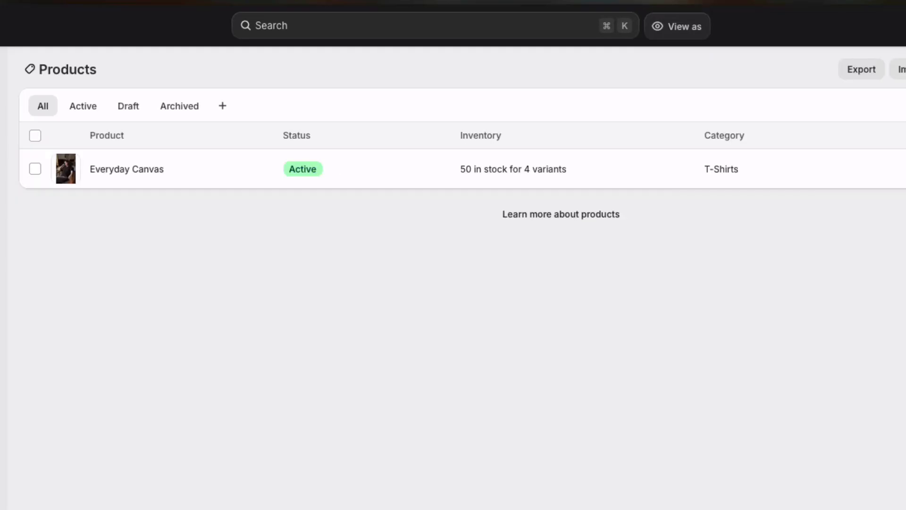
{"action": "left_click", "coordinate": [127, 168]}
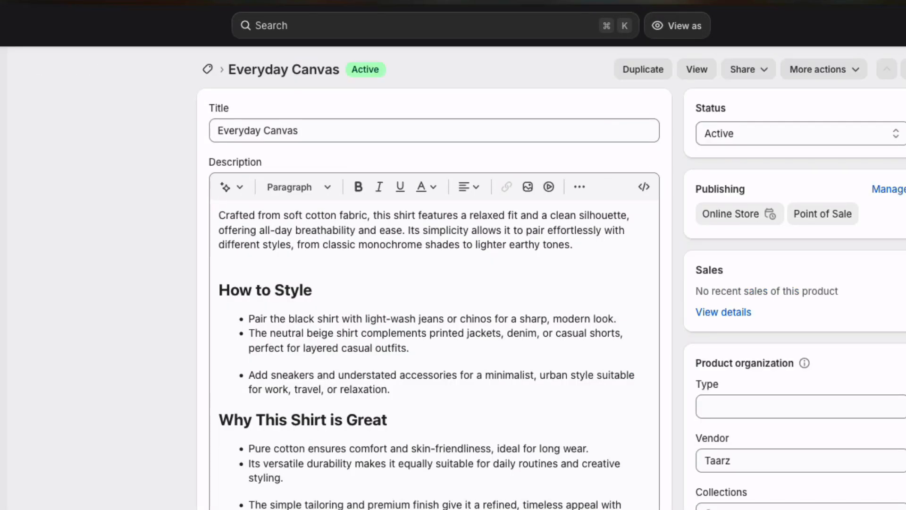
{"action": "left_click", "coordinate": [738, 461]}
{"action": "type", "text": "men"}
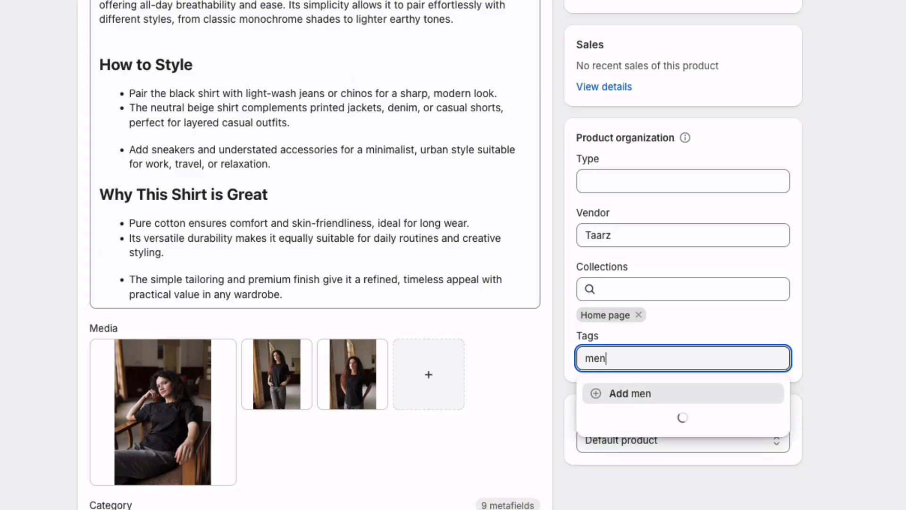
{"action": "key", "text": "Return"}
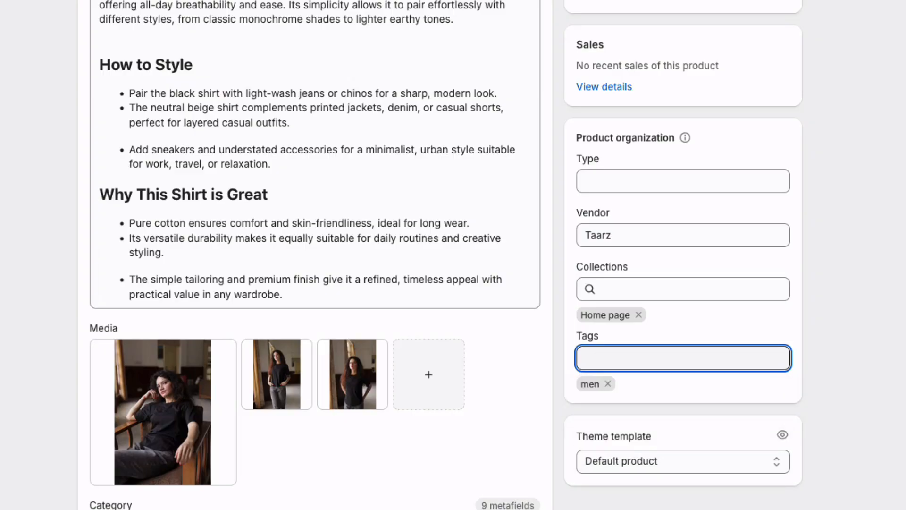
Step: Add the tags "unisex" and "women" to the Everyday Canvas product
{"action": "type", "text": "unisex"}
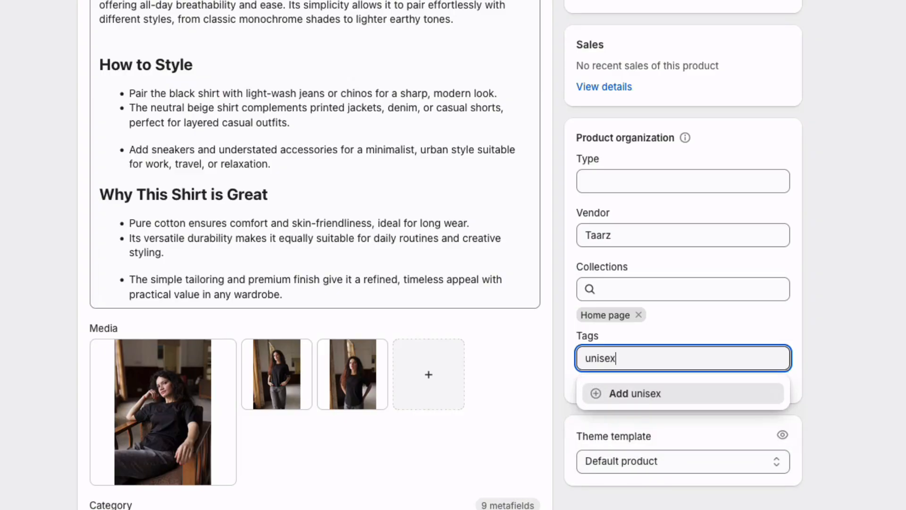
{"action": "key", "text": "Return"}
{"action": "type", "text": "woo"}
{"action": "key", "text": "BackSpace"}
{"action": "type", "text": "men"}
{"action": "key", "text": "Return"}
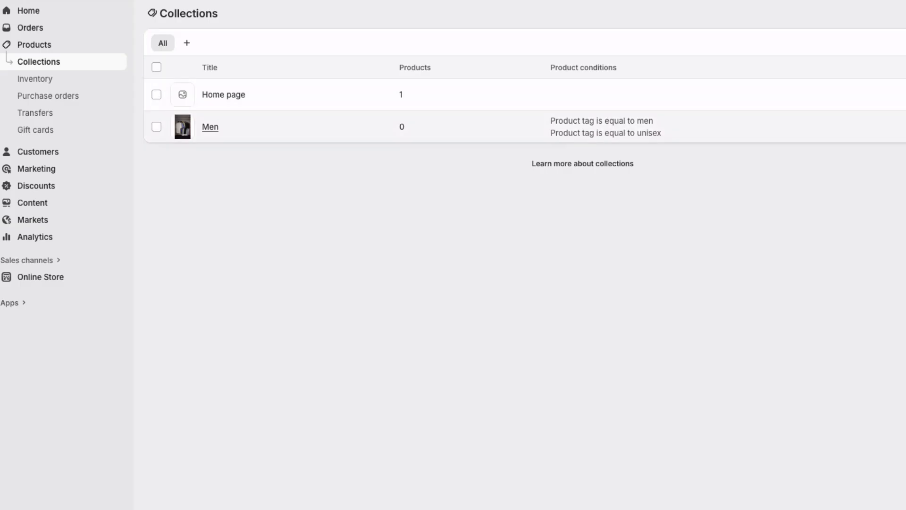
Step: Open the Men collection and check its tag conditions and its product list
{"action": "left_click", "coordinate": [210, 126]}
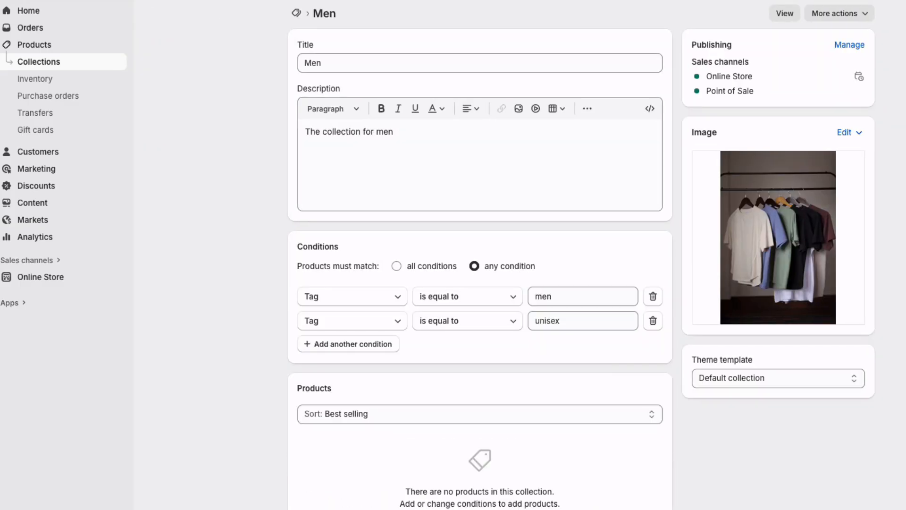
{"action": "scroll", "coordinate": [581, 255], "scroll_direction": "down", "scroll_amount": 2}
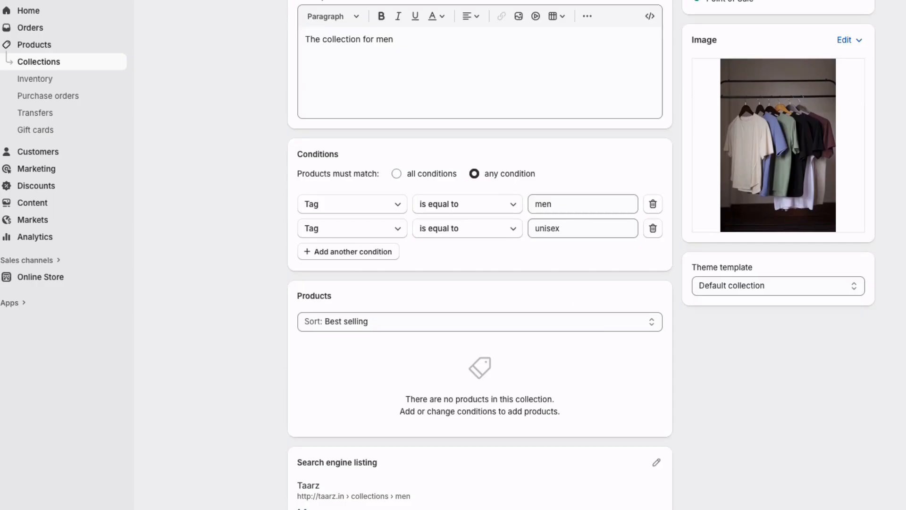
{"action": "left_click", "coordinate": [552, 204]}
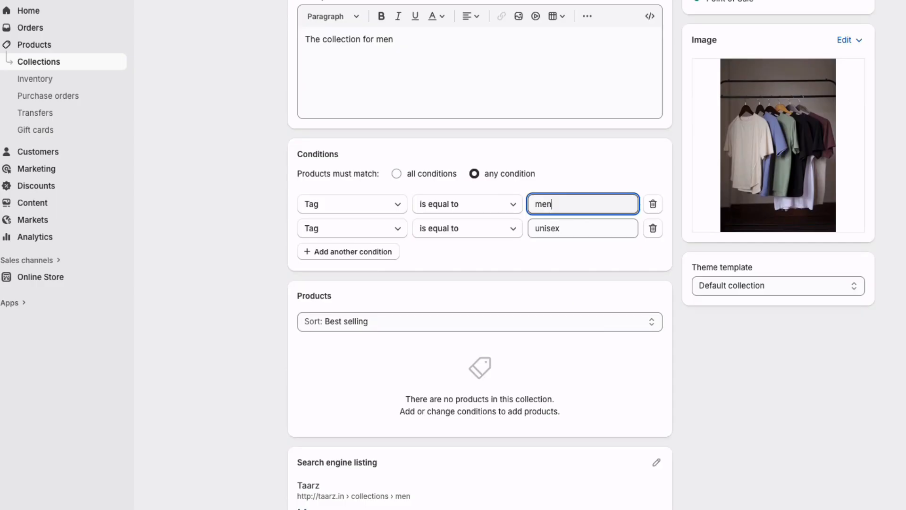
{"action": "left_click", "coordinate": [560, 228]}
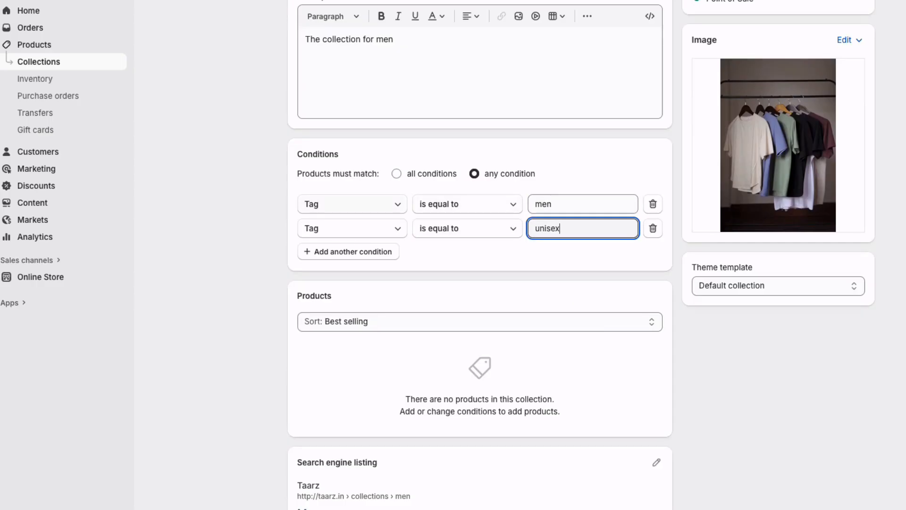
{"action": "scroll", "coordinate": [479, 255], "scroll_direction": "up", "scroll_amount": 2}
Step: Reopen the Everyday Canvas product and review its tags, category and size variants
{"action": "left_click", "coordinate": [34, 45]}
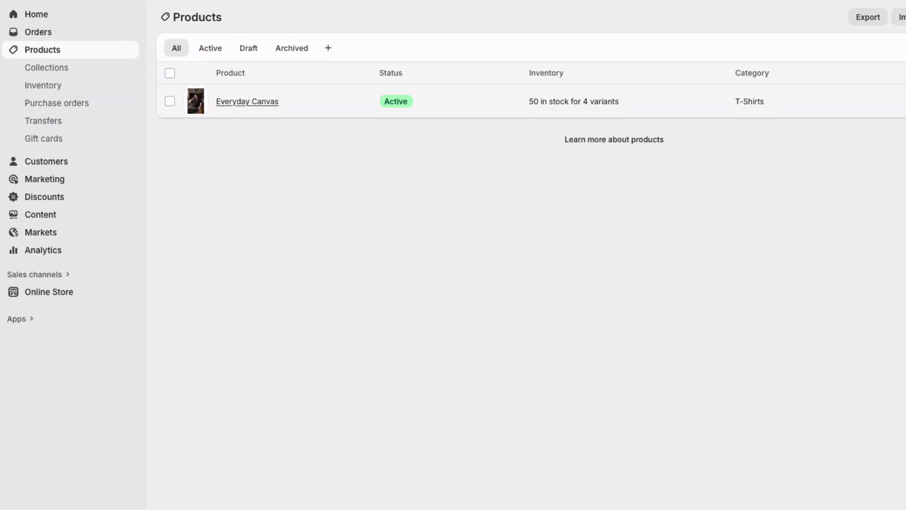
{"action": "left_click", "coordinate": [247, 100]}
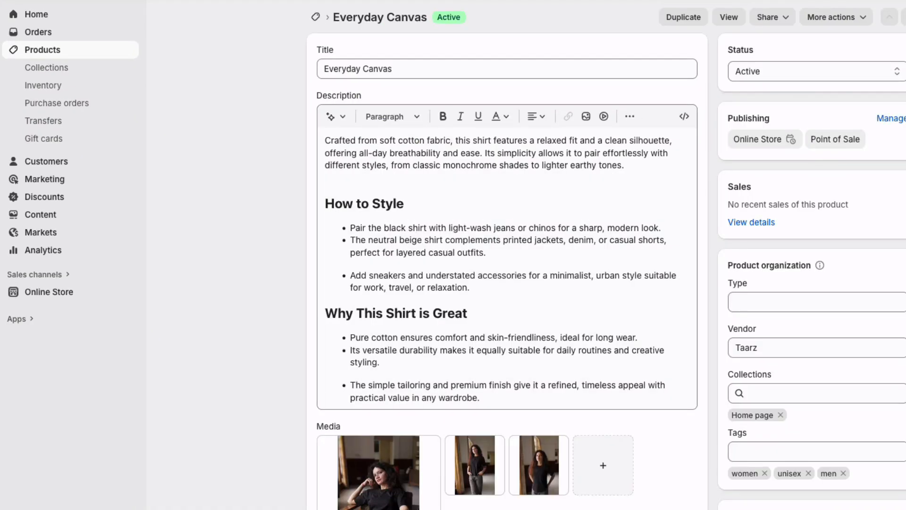
{"action": "scroll", "coordinate": [507, 255], "scroll_direction": "down", "scroll_amount": 4}
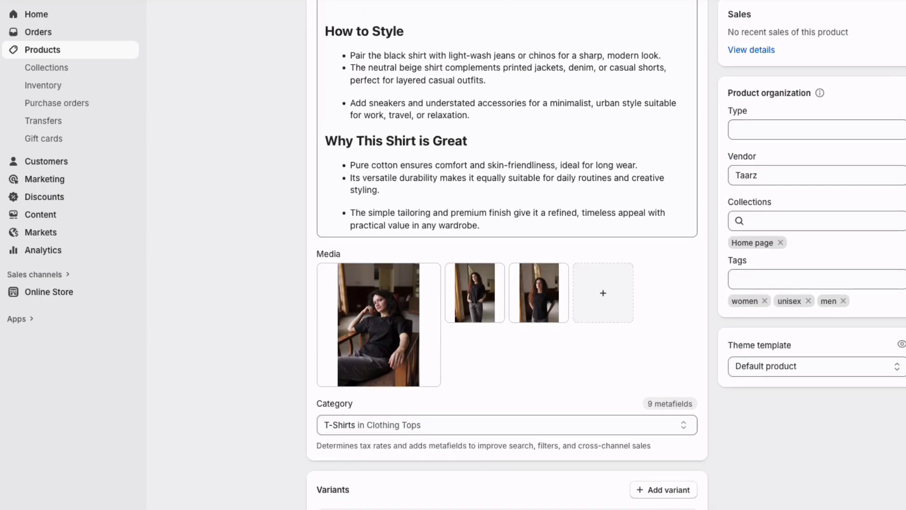
{"action": "scroll", "coordinate": [507, 254], "scroll_direction": "down", "scroll_amount": 5}
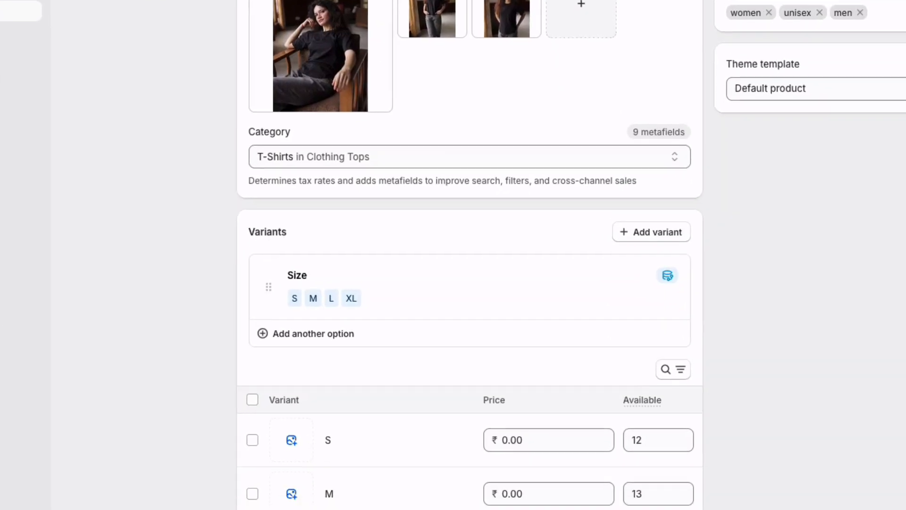
{"action": "scroll", "coordinate": [469, 302], "scroll_direction": "down", "scroll_amount": 3}
{"action": "scroll", "coordinate": [470, 302], "scroll_direction": "up", "scroll_amount": 4}
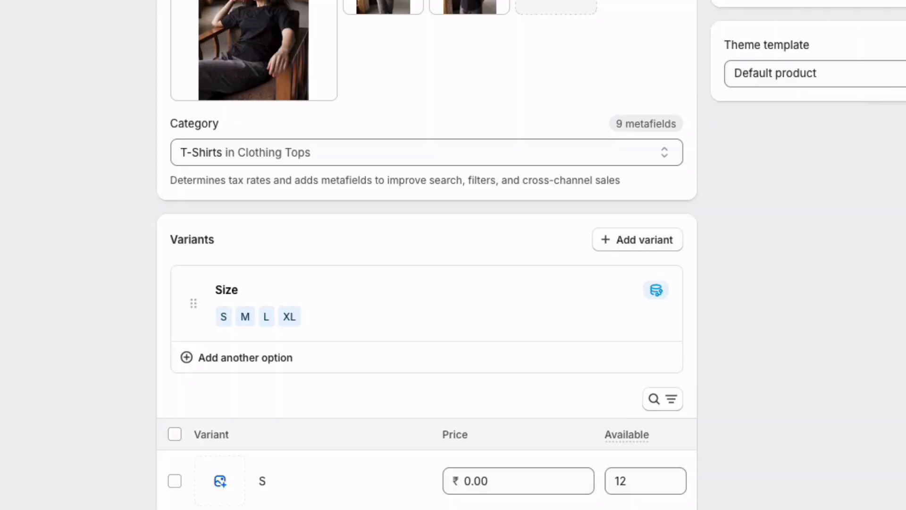
{"action": "scroll", "coordinate": [264, 213], "scroll_direction": "up", "scroll_amount": 4}
{"action": "scroll", "coordinate": [264, 212], "scroll_direction": "down", "scroll_amount": 5}
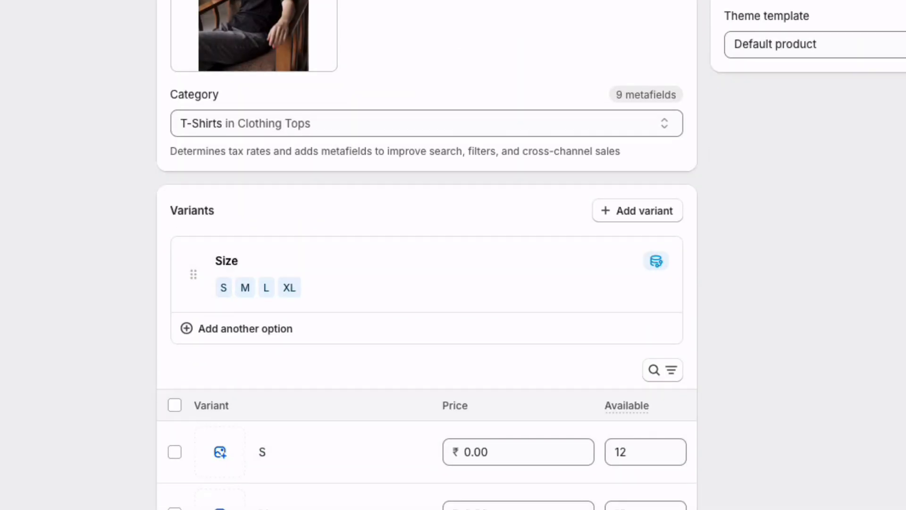
Step: Add Color with the value Black as a second variant option of the product
{"action": "left_click", "coordinate": [244, 328]}
{"action": "left_click", "coordinate": [209, 69]}
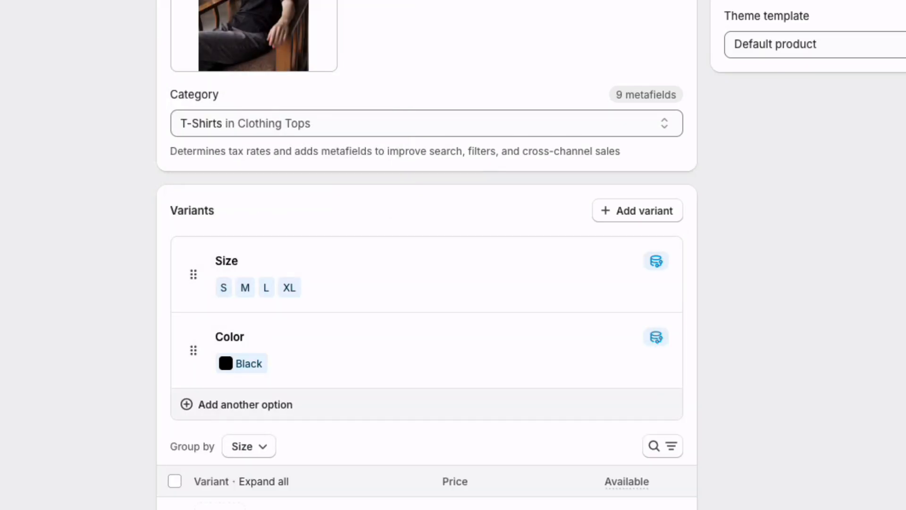
{"action": "left_click", "coordinate": [244, 405]}
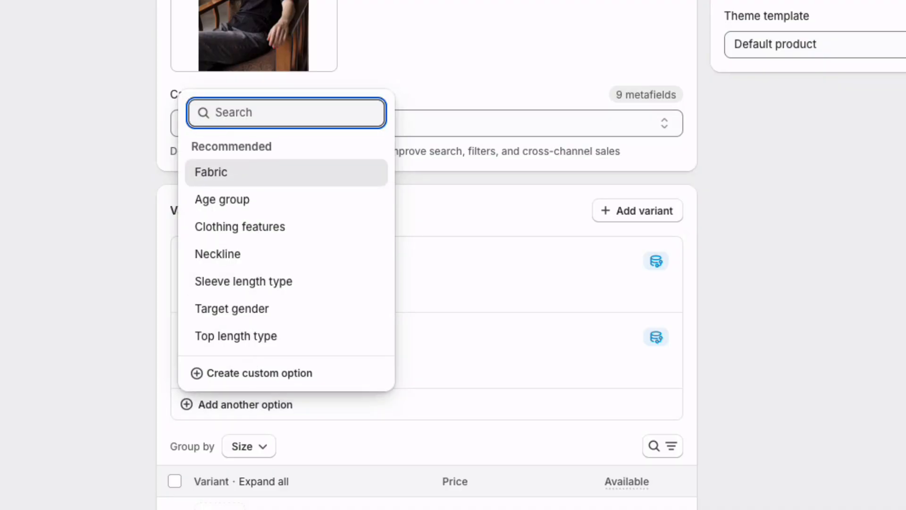
{"action": "left_click", "coordinate": [434, 274]}
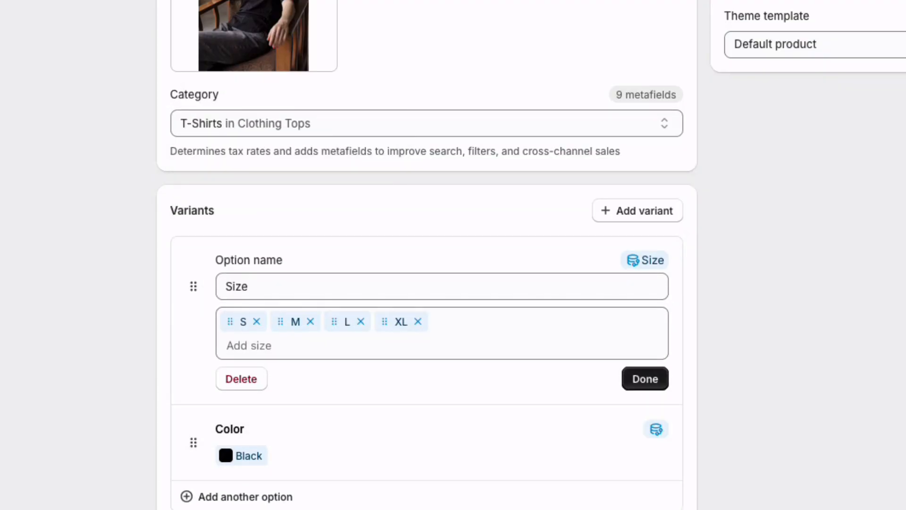
{"action": "left_click", "coordinate": [645, 378]}
Step: Add Beige to the values of the Color option and finish editing the option
{"action": "left_click", "coordinate": [628, 383]}
{"action": "left_click", "coordinate": [252, 421]}
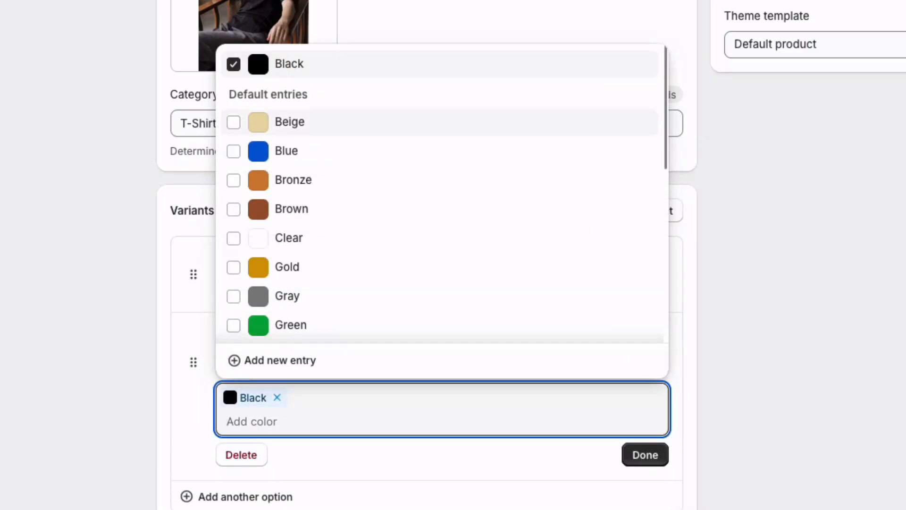
{"action": "left_click", "coordinate": [283, 122]}
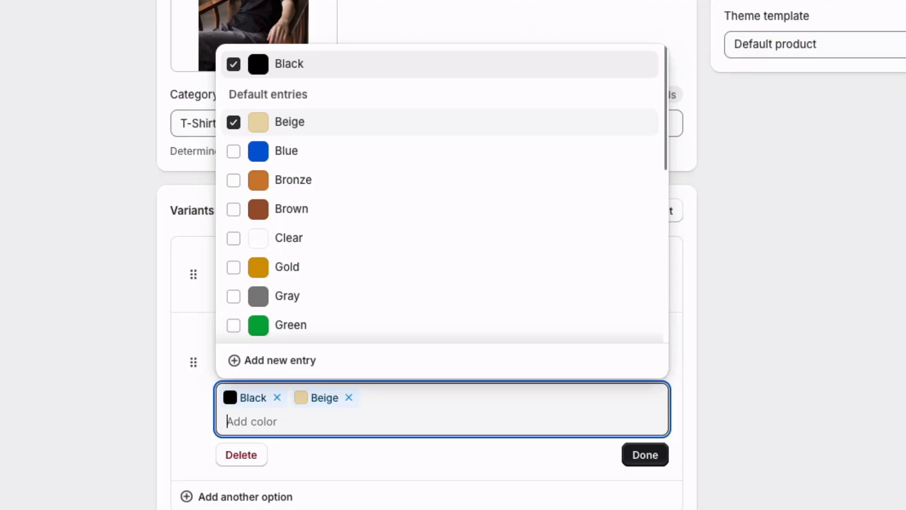
{"action": "left_click", "coordinate": [645, 455]}
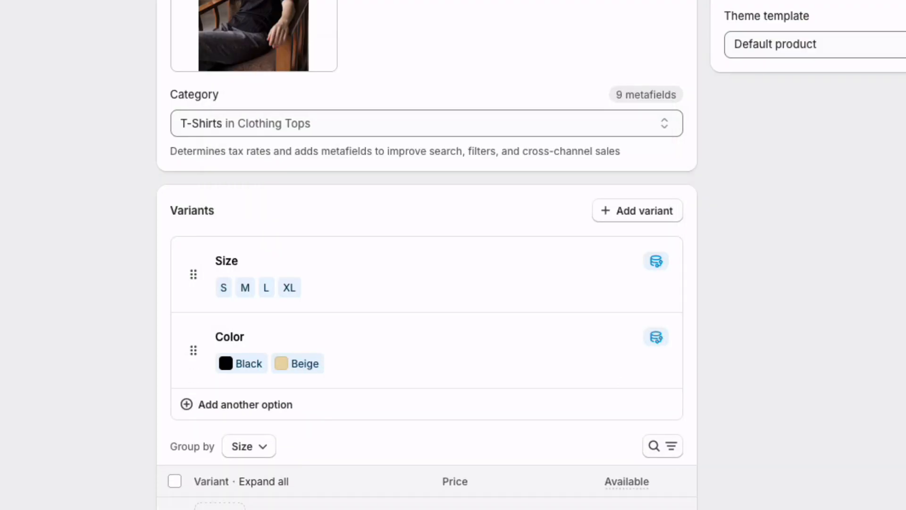
Step: Set the available stock of the Beige variant to 12 for size S and 13 for size M
{"action": "left_click", "coordinate": [274, 507]}
{"action": "scroll", "coordinate": [426, 255], "scroll_direction": "down", "scroll_amount": 5}
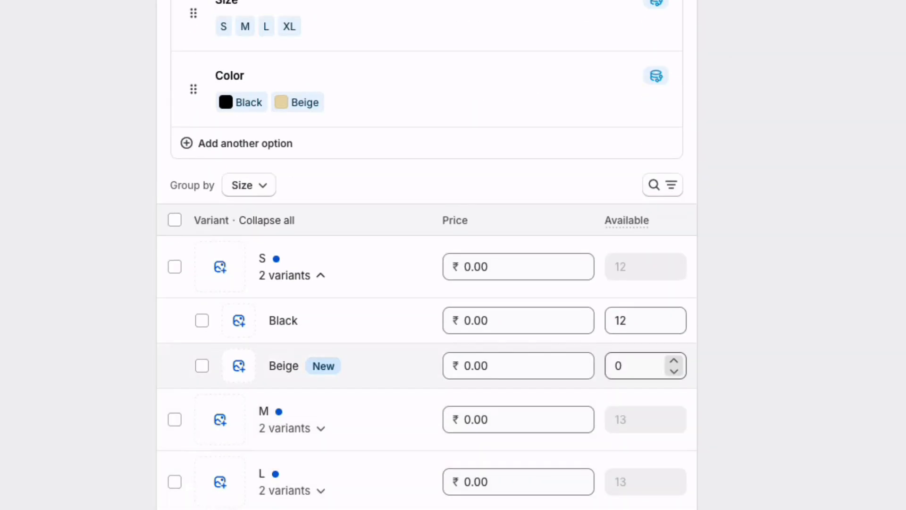
{"action": "left_click", "coordinate": [638, 365]}
{"action": "type", "text": "12"}
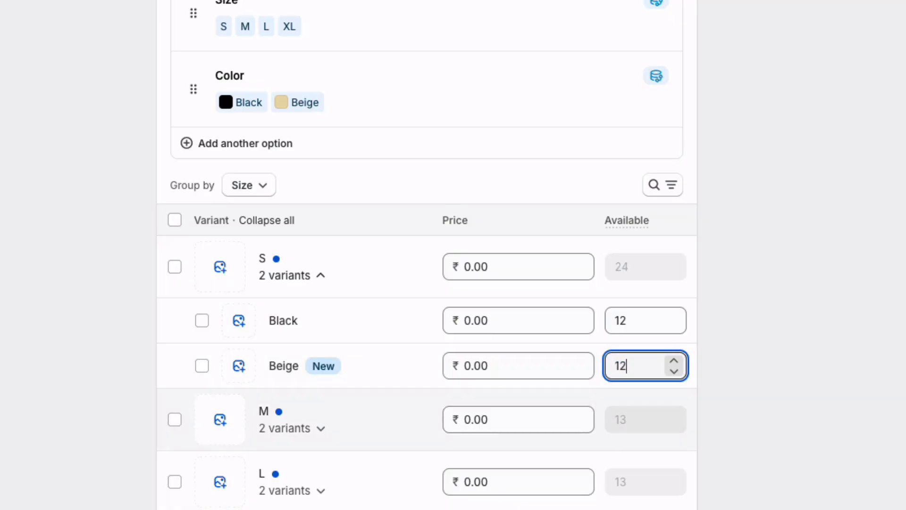
{"action": "left_click", "coordinate": [645, 419]}
{"action": "left_click", "coordinate": [292, 428]}
{"action": "scroll", "coordinate": [426, 255], "scroll_direction": "down", "scroll_amount": 4}
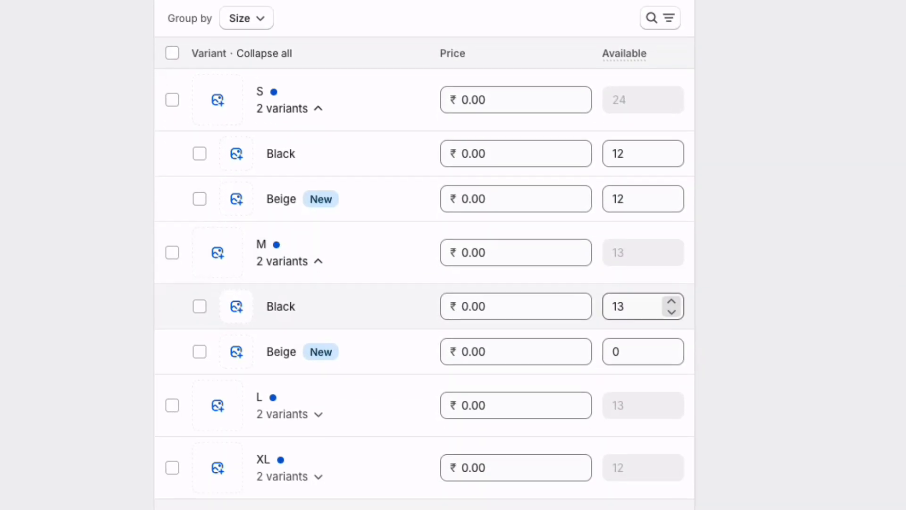
{"action": "left_click", "coordinate": [635, 351]}
{"action": "type", "text": "13"}
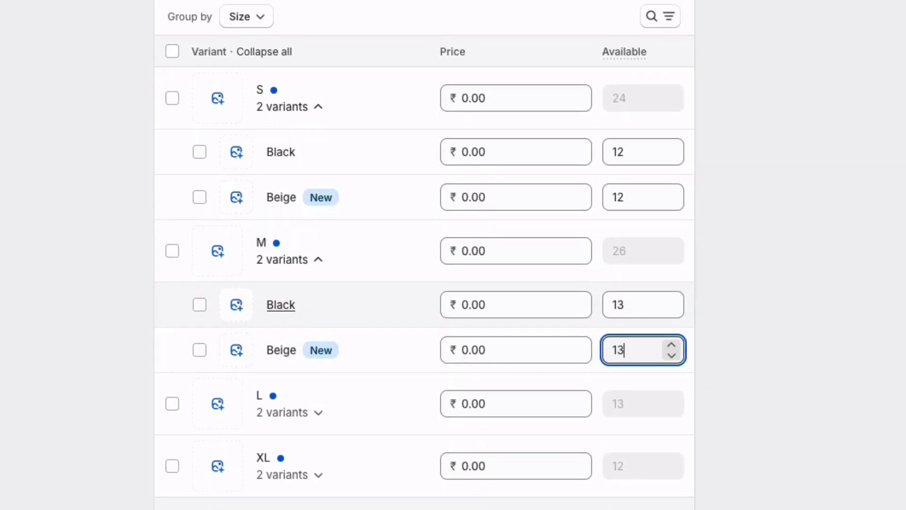
Step: Set the available stock of the Beige variant to 13 for size L and 12 for size XL
{"action": "scroll", "coordinate": [283, 325], "scroll_direction": "down", "scroll_amount": 2}
{"action": "left_click", "coordinate": [288, 340]}
{"action": "left_click", "coordinate": [632, 431]}
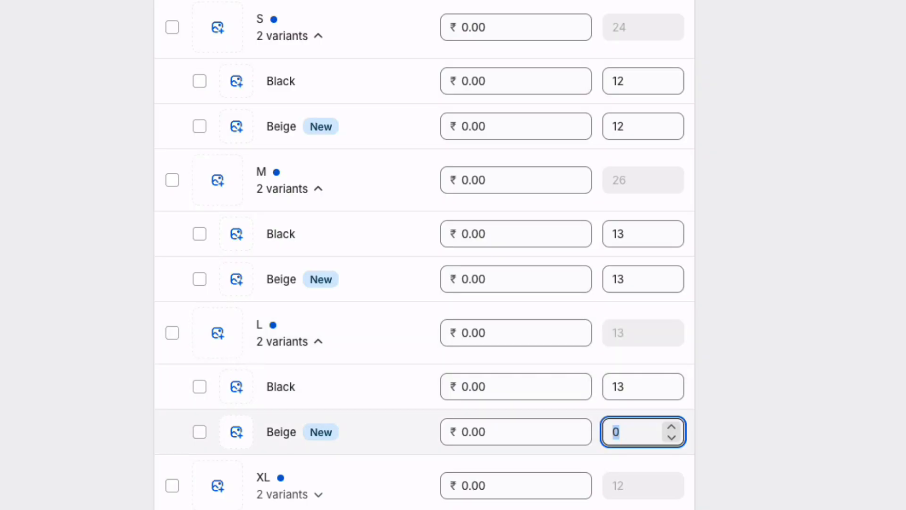
{"action": "type", "text": "13"}
{"action": "scroll", "coordinate": [519, 330], "scroll_direction": "down", "scroll_amount": 4}
{"action": "left_click", "coordinate": [290, 291]}
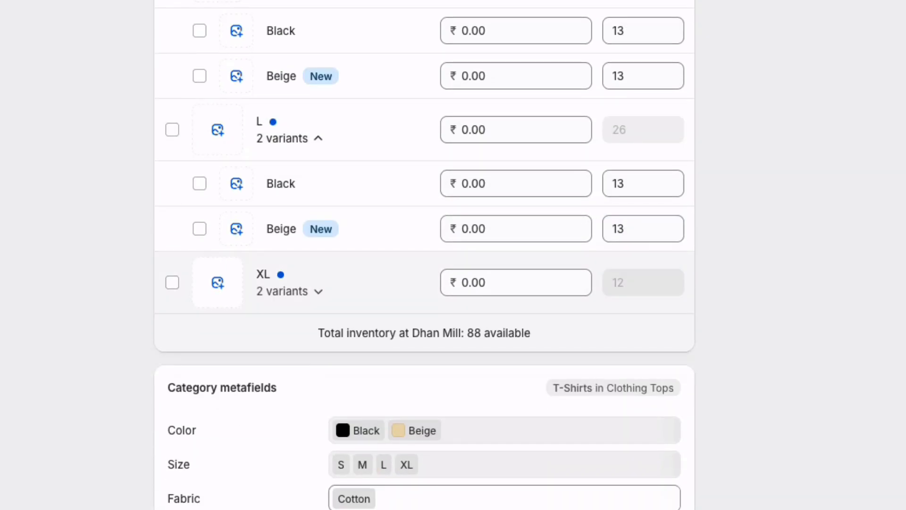
{"action": "left_click", "coordinate": [633, 381]}
{"action": "type", "text": "12"}
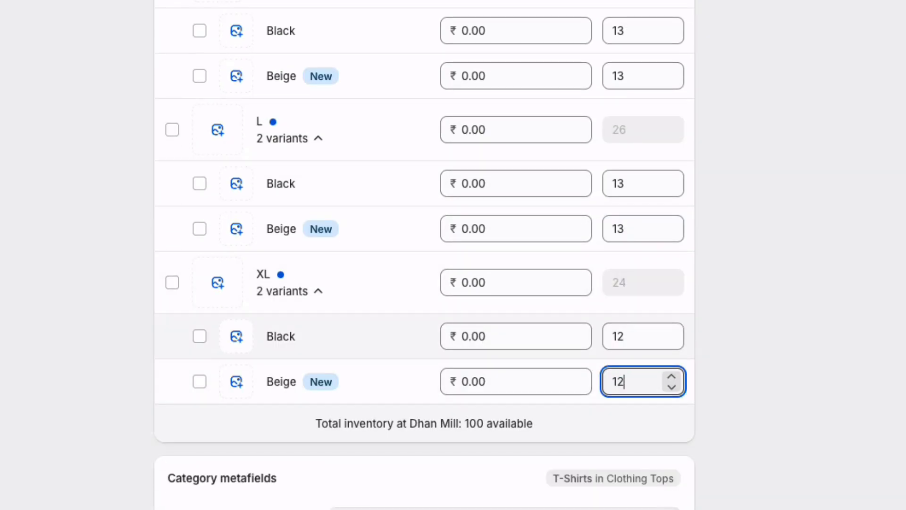
Step: Set the price of both size S variants to ₹510
{"action": "scroll", "coordinate": [425, 255], "scroll_direction": "down", "scroll_amount": 3}
{"action": "scroll", "coordinate": [425, 255], "scroll_direction": "up", "scroll_amount": 5}
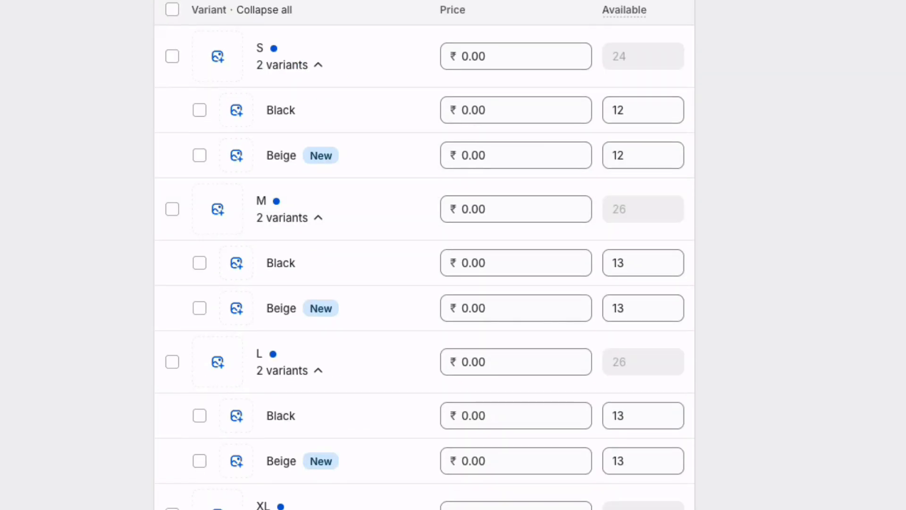
{"action": "scroll", "coordinate": [425, 255], "scroll_direction": "up", "scroll_amount": 20}
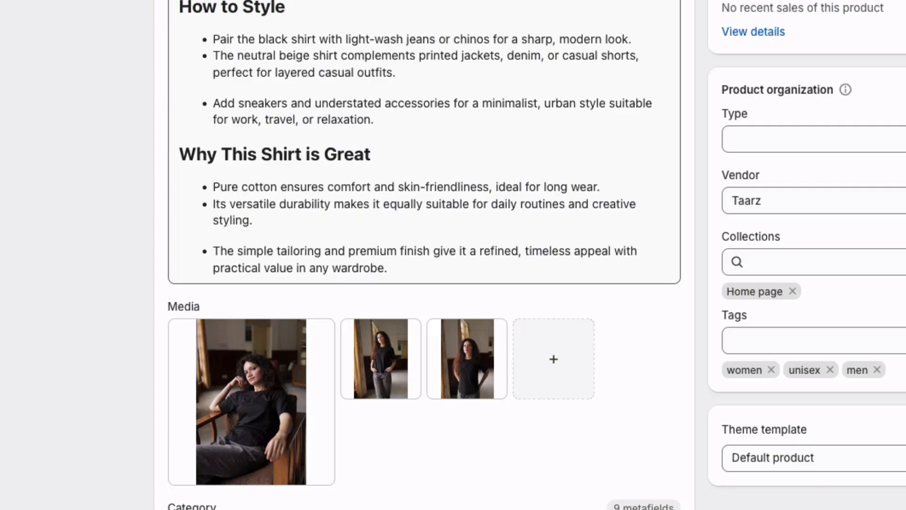
{"action": "scroll", "coordinate": [425, 255], "scroll_direction": "down", "scroll_amount": 20}
{"action": "left_click", "coordinate": [519, 42]}
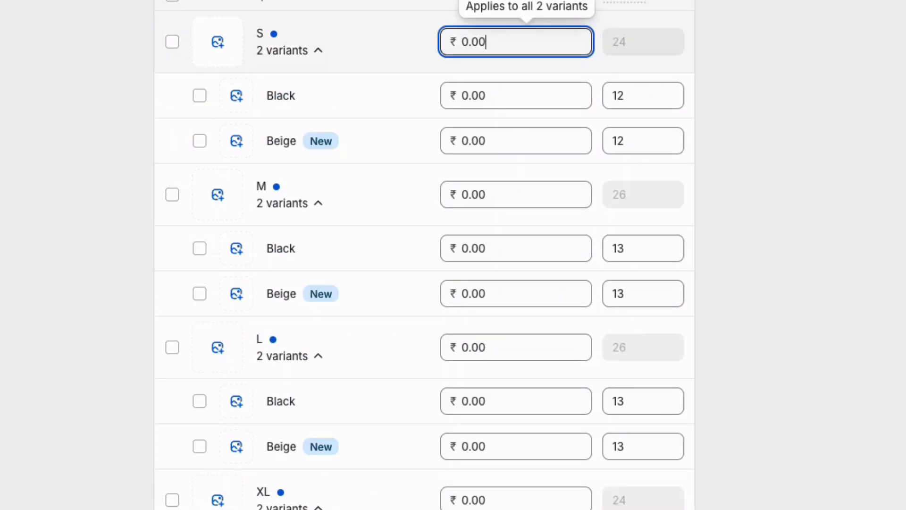
{"action": "key", "text": "ctrl+a"}
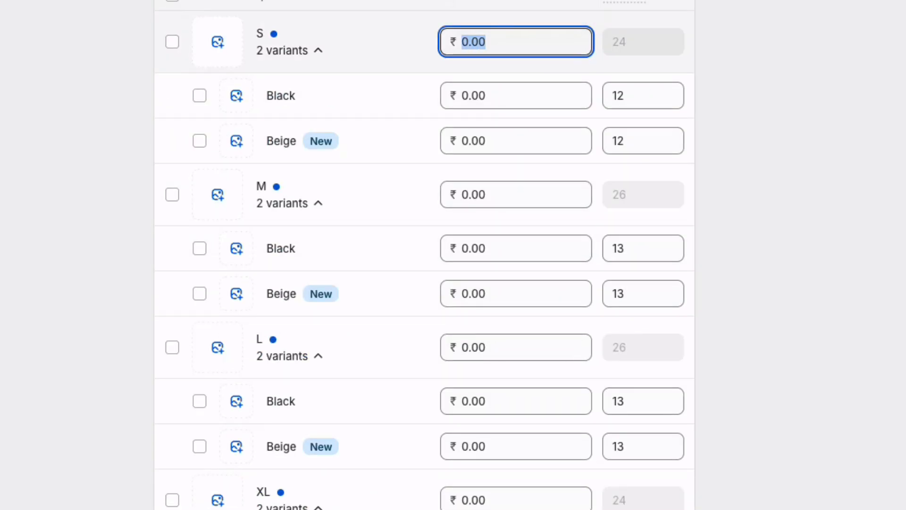
{"action": "type", "text": "510"}
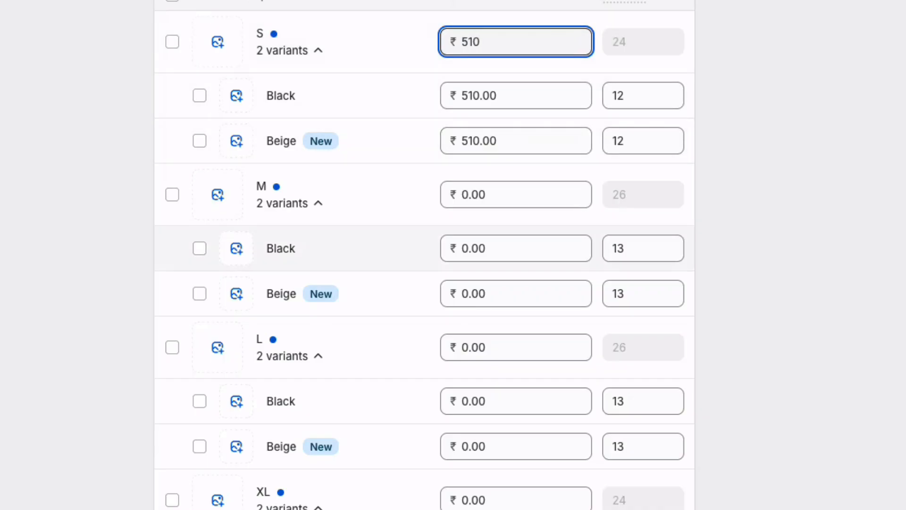
Step: Set the price of both size M variants to ₹510
{"action": "left_click", "coordinate": [519, 194]}
{"action": "key", "text": "ctrl+a"}
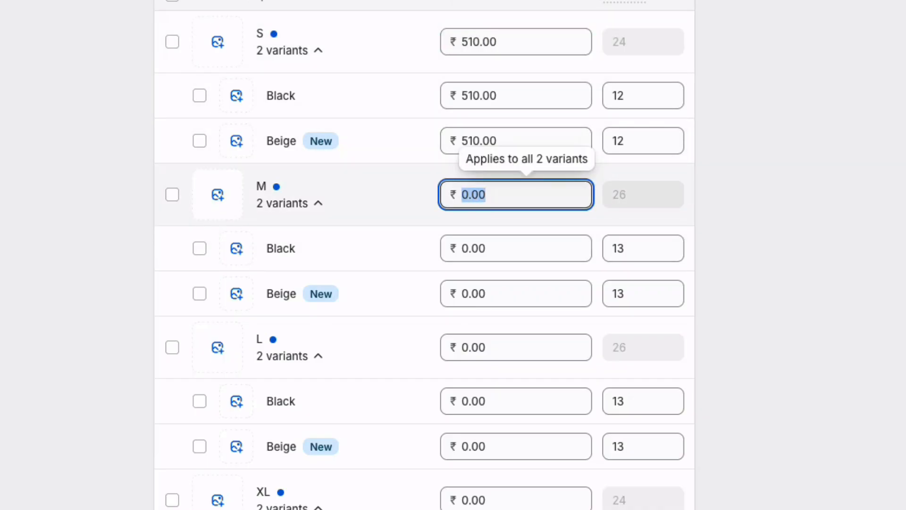
{"action": "type", "text": "5120"}
{"action": "key", "text": "BackSpace"}
{"action": "key", "text": "BackSpace"}
{"action": "type", "text": "0"}
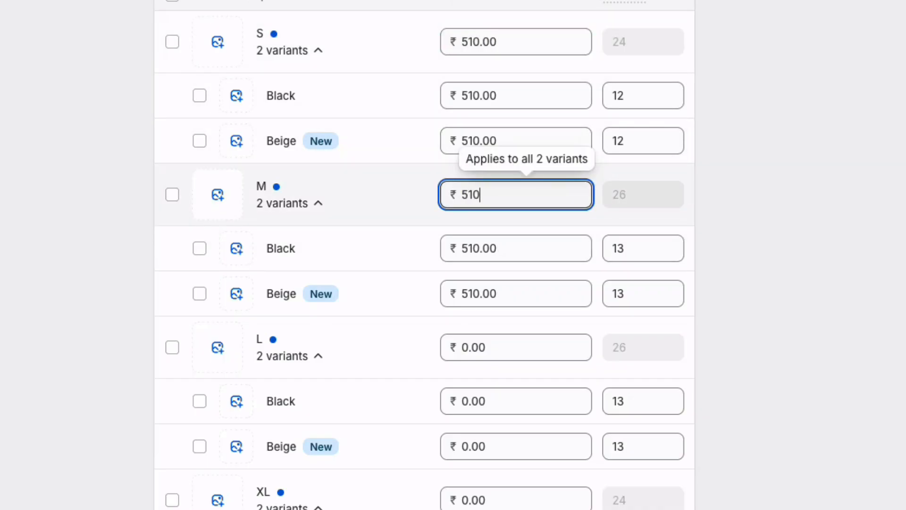
Step: Set the price of all size L and XL variants to ₹510
{"action": "left_click_drag", "start_coordinate": [489, 348], "coordinate": [457, 347]}
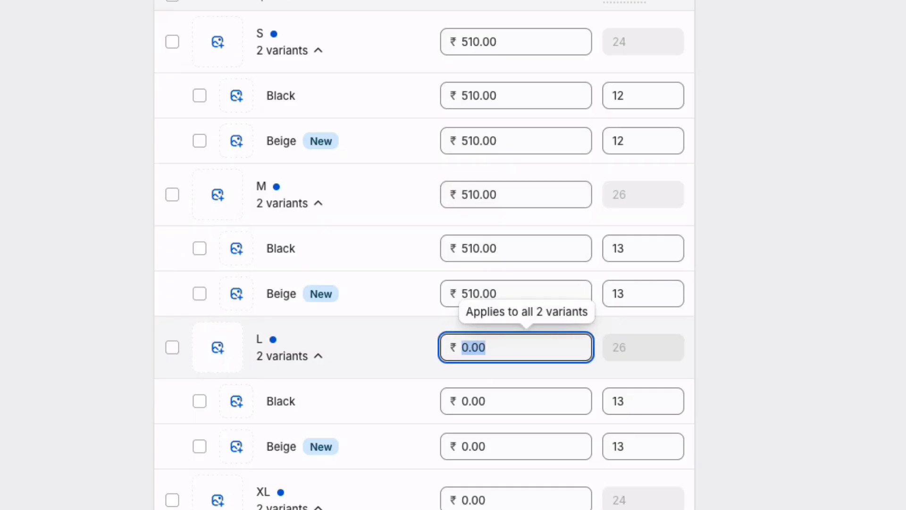
{"action": "type", "text": "510"}
{"action": "scroll", "coordinate": [472, 347], "scroll_direction": "down", "scroll_amount": 3}
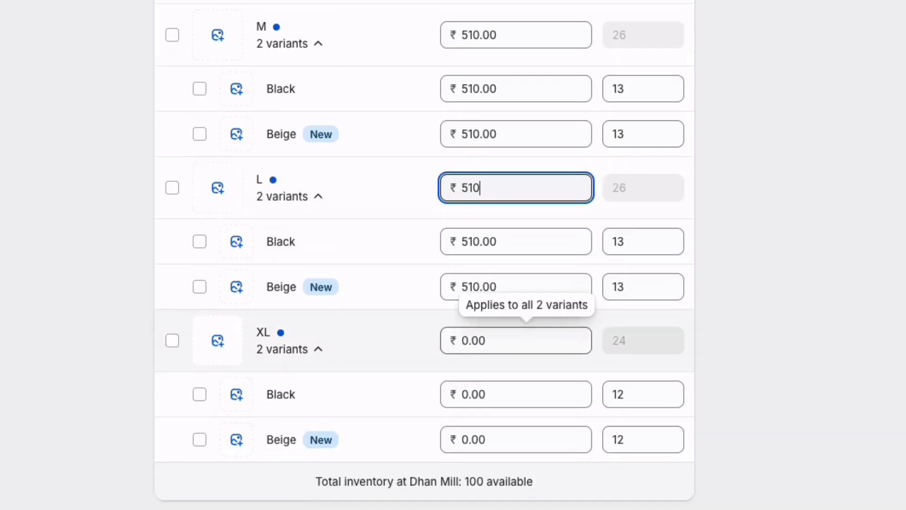
{"action": "double_click", "coordinate": [473, 341]}
{"action": "type", "text": "510"}
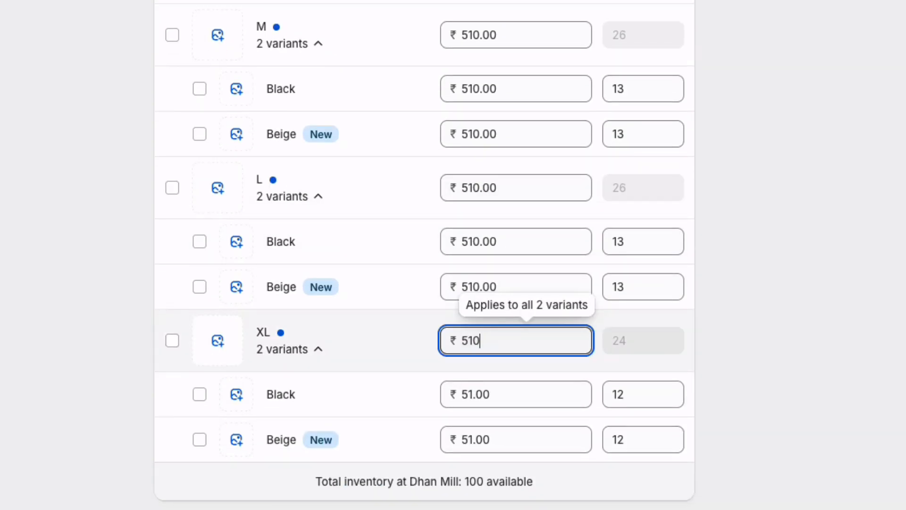
Step: Save the product with its updated variant prices and stock
{"action": "scroll", "coordinate": [425, 255], "scroll_direction": "down", "scroll_amount": 5}
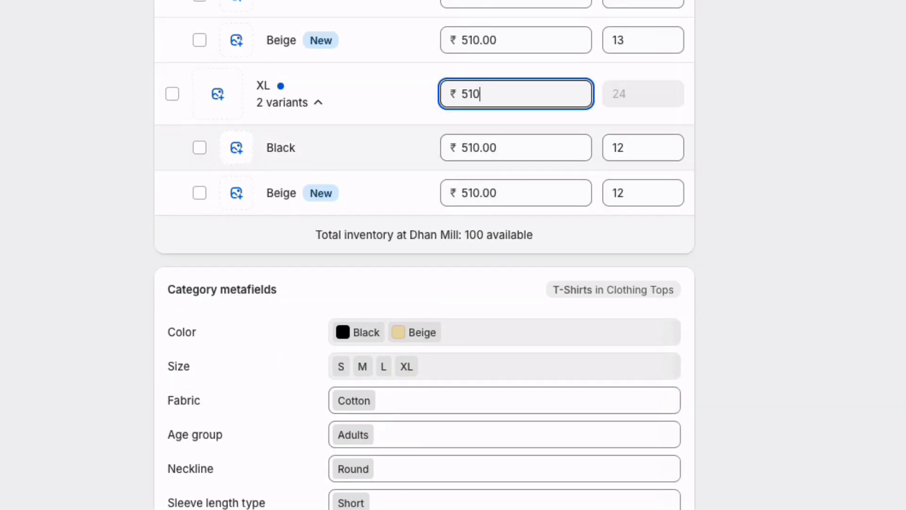
{"action": "key", "text": "ctrl+s"}
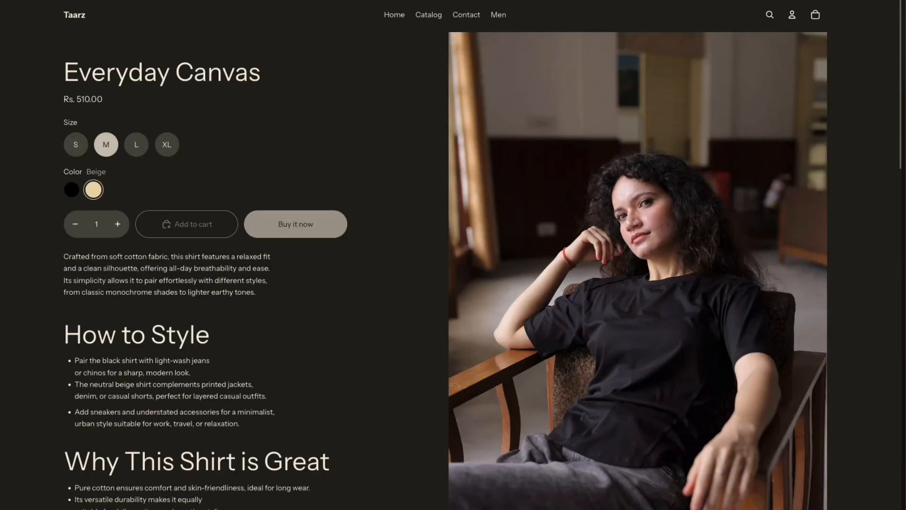
Step: Preview the Everyday Canvas storefront page in size XL and look over its images and description
{"action": "left_click", "coordinate": [136, 145]}
{"action": "left_click", "coordinate": [167, 144]}
{"action": "scroll", "coordinate": [449, 271], "scroll_direction": "down", "scroll_amount": 10}
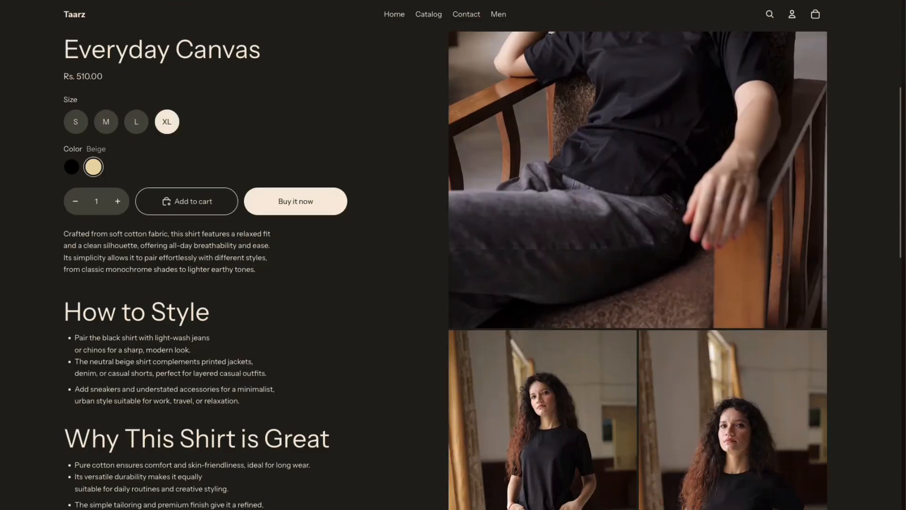
{"action": "scroll", "coordinate": [450, 271], "scroll_direction": "down", "scroll_amount": 6}
{"action": "scroll", "coordinate": [449, 270], "scroll_direction": "up", "scroll_amount": 11}
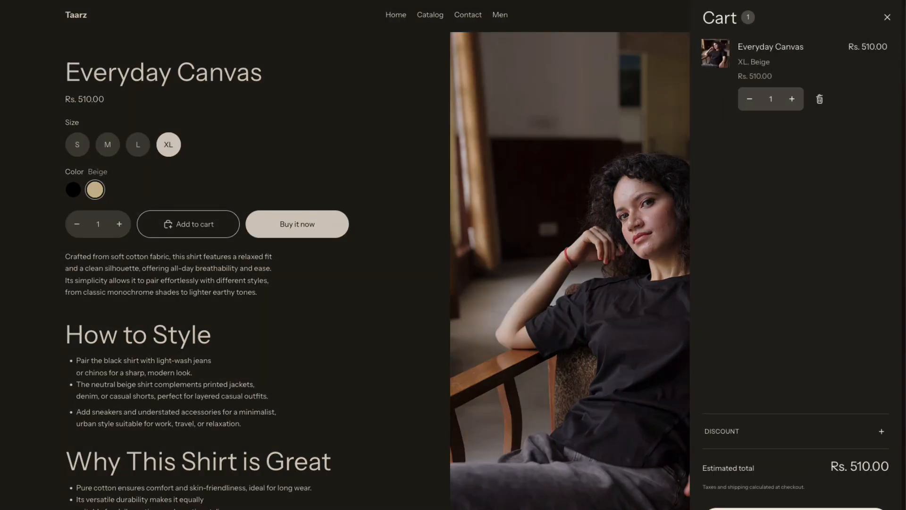
Step: Remove the XL Beige Everyday Canvas from the cart and close the cart
{"action": "left_click", "coordinate": [820, 99]}
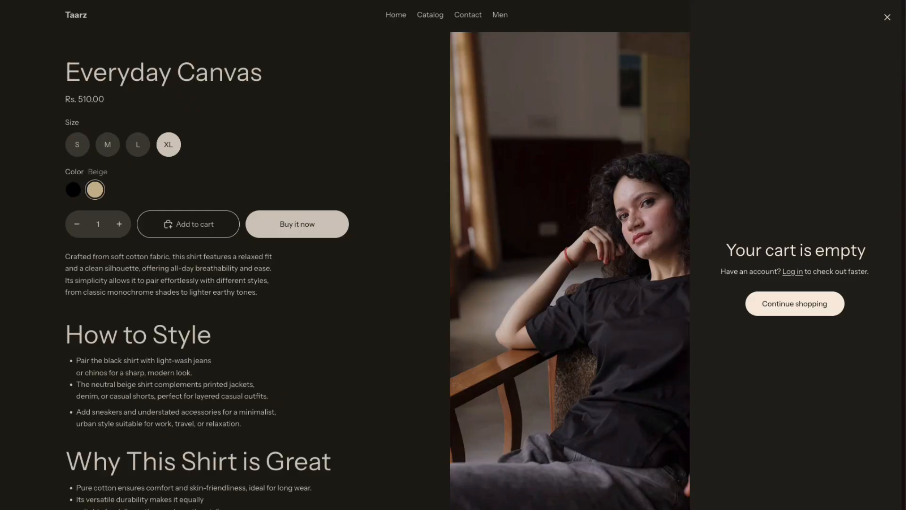
{"action": "left_click", "coordinate": [887, 17]}
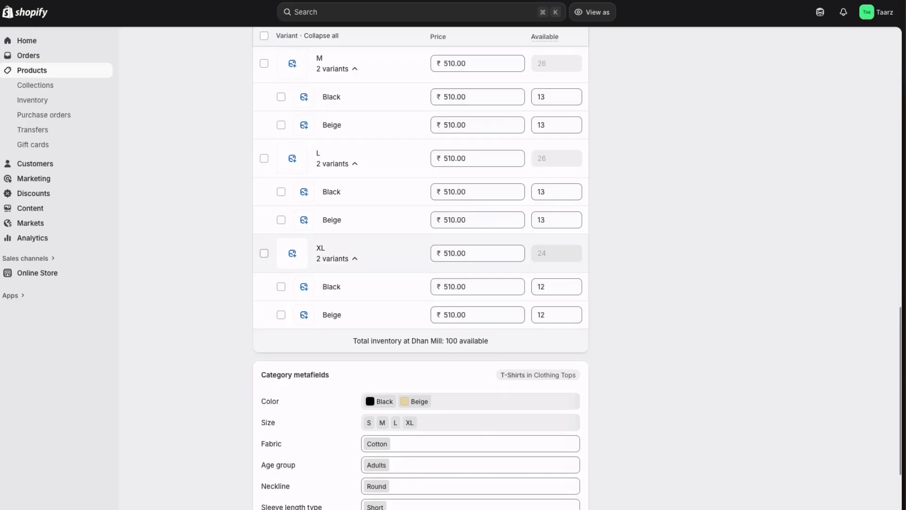
Step: Set the compare-at price of the S / Black and S / Beige variants to ₹600 and disable charging tax on both
{"action": "scroll", "coordinate": [420, 255], "scroll_direction": "down", "scroll_amount": 1}
{"action": "scroll", "coordinate": [421, 255], "scroll_direction": "up", "scroll_amount": 3}
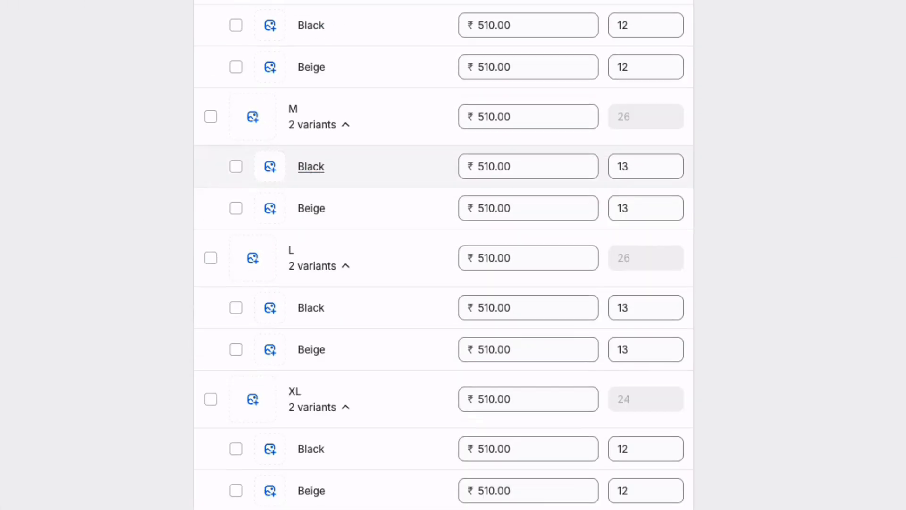
{"action": "scroll", "coordinate": [444, 254], "scroll_direction": "up", "scroll_amount": 2}
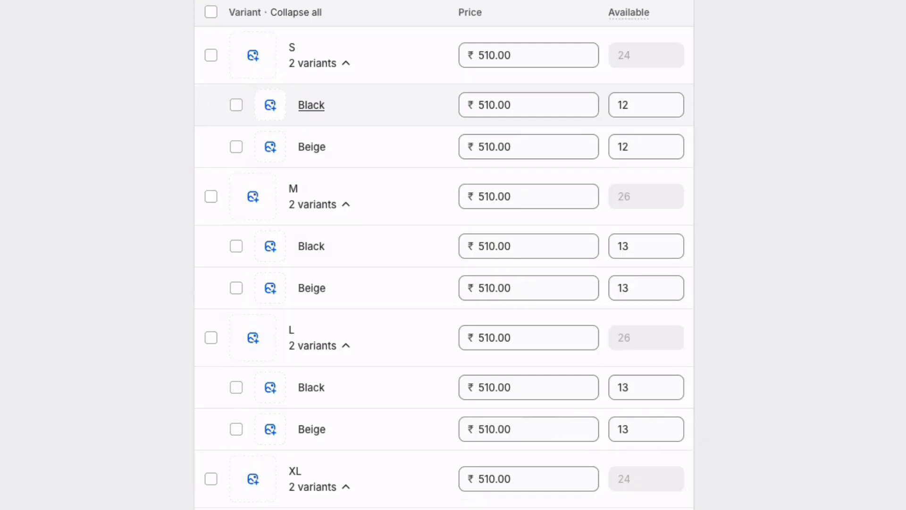
{"action": "scroll", "coordinate": [443, 255], "scroll_direction": "down", "scroll_amount": 1}
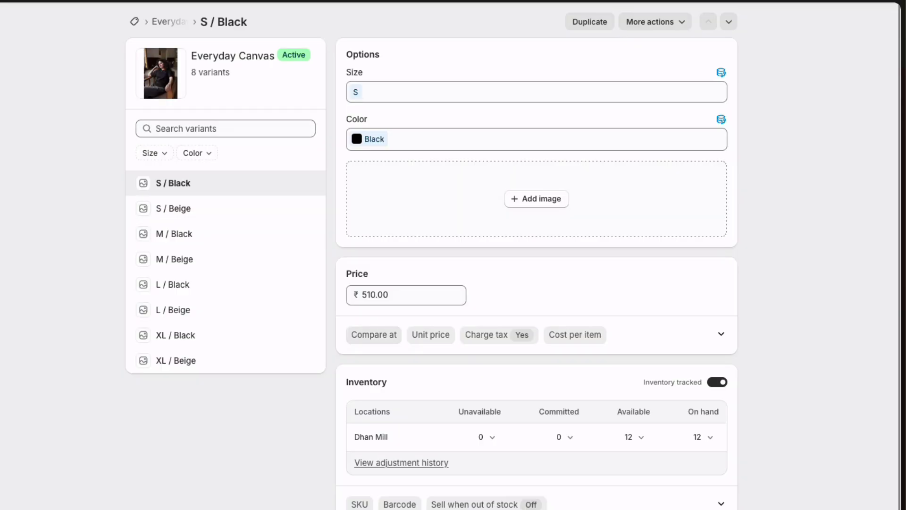
{"action": "left_click", "coordinate": [374, 334]}
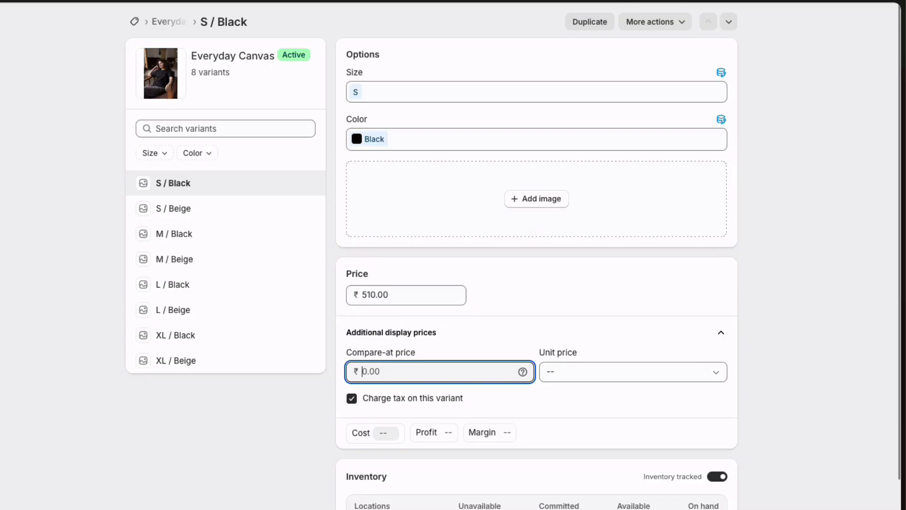
{"action": "type", "text": "600"}
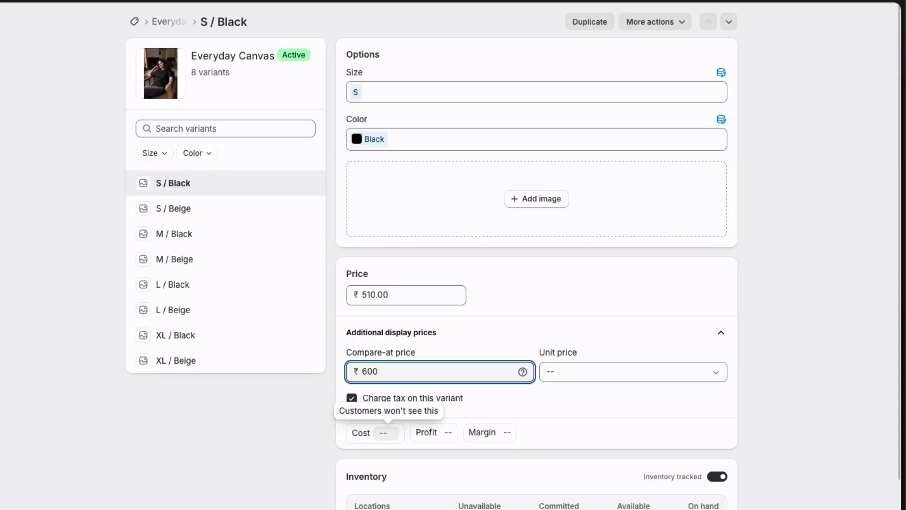
{"action": "left_click", "coordinate": [352, 398]}
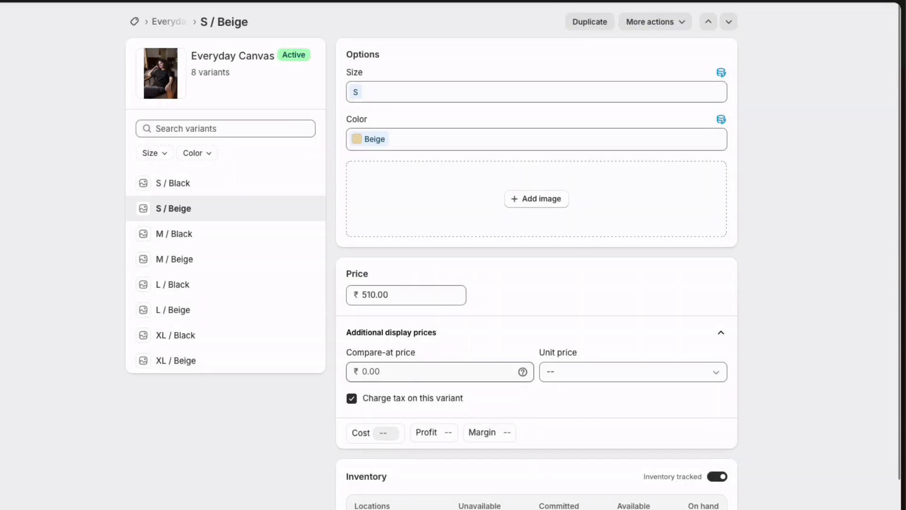
{"action": "left_click", "coordinate": [425, 372]}
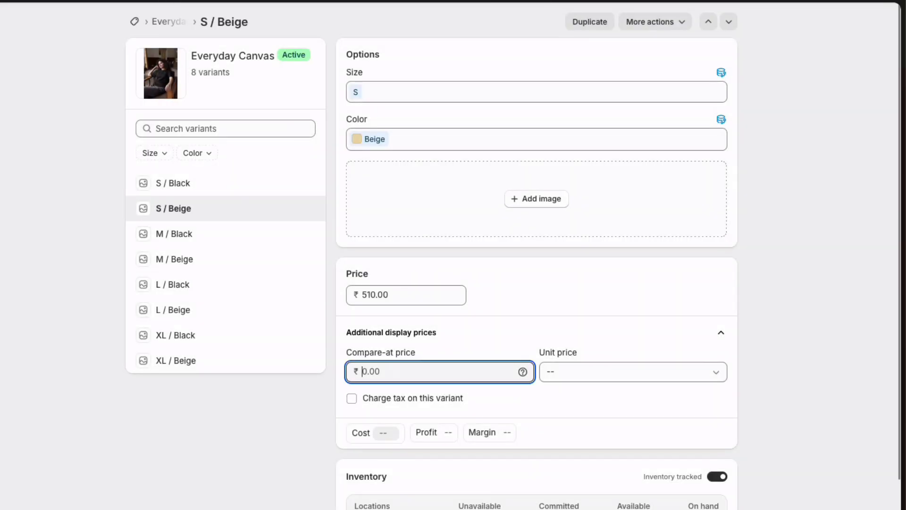
{"action": "type", "text": "600"}
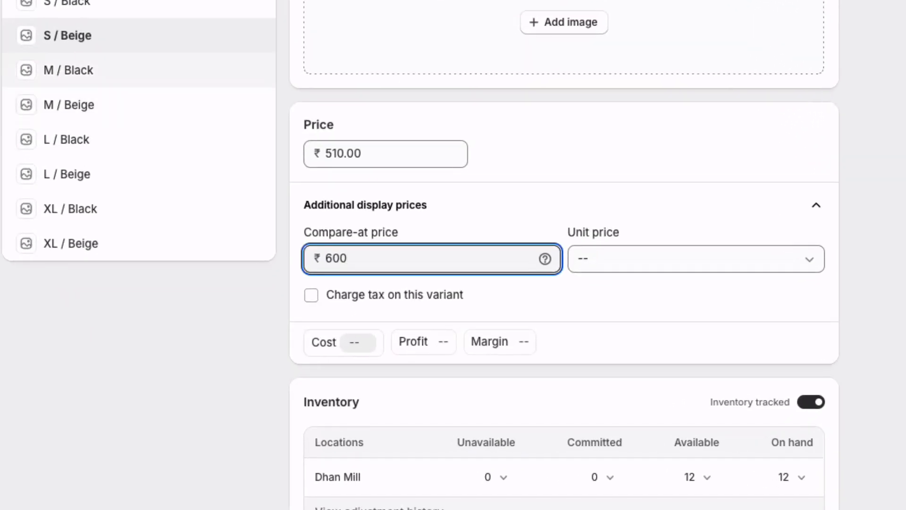
{"action": "key", "text": "Tab"}
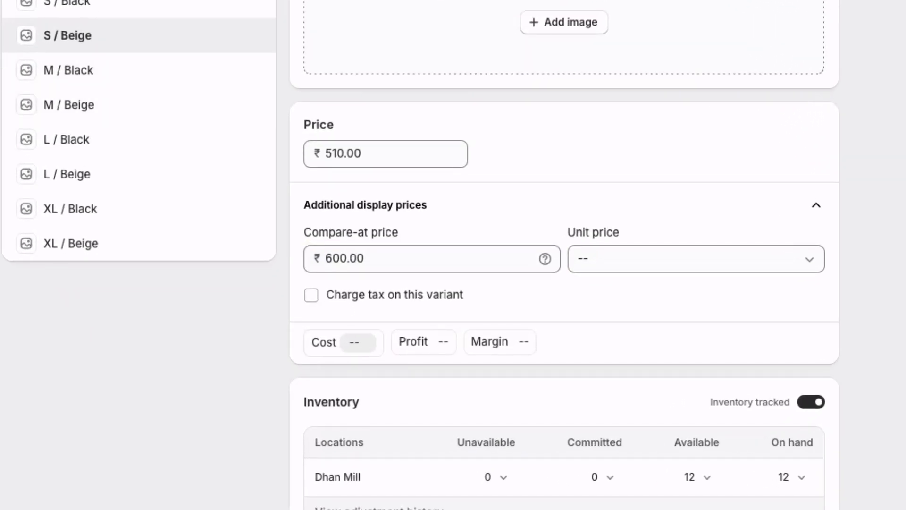
Step: Set the compare-at price of the M / Black and M / Beige variants to ₹600 and disable charging tax on both
{"action": "left_click", "coordinate": [95, 70]}
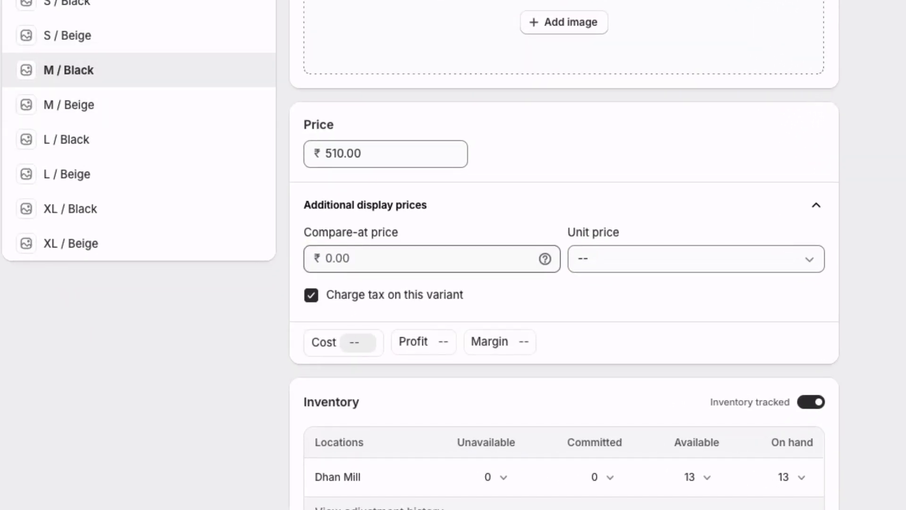
{"action": "left_click", "coordinate": [431, 258]}
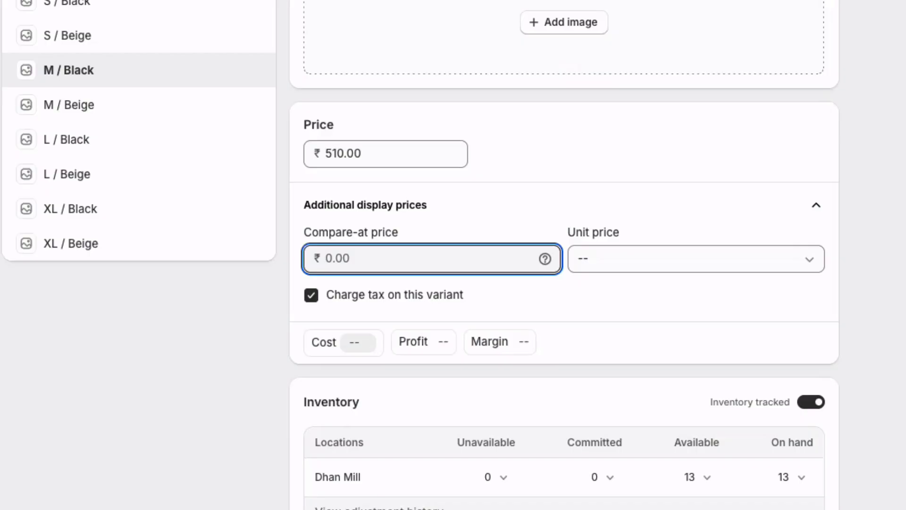
{"action": "type", "text": "600"}
{"action": "left_click", "coordinate": [311, 295]}
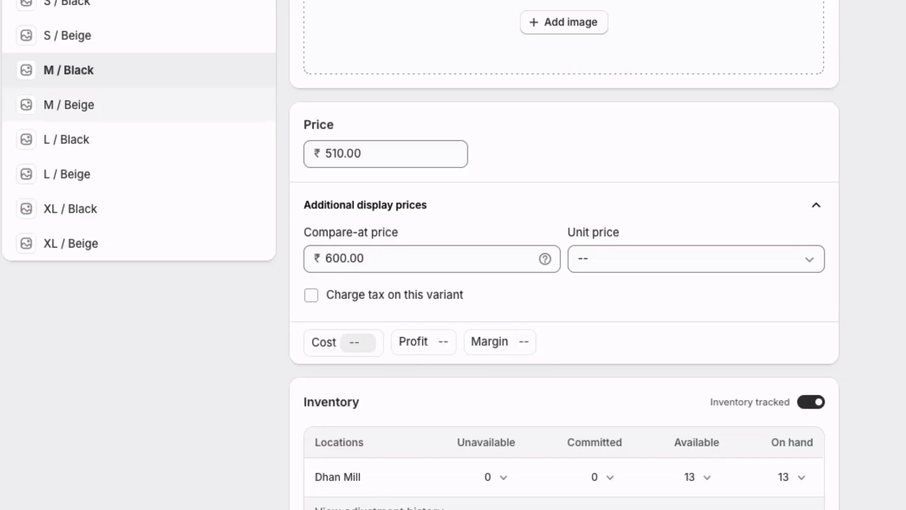
{"action": "left_click", "coordinate": [69, 104]}
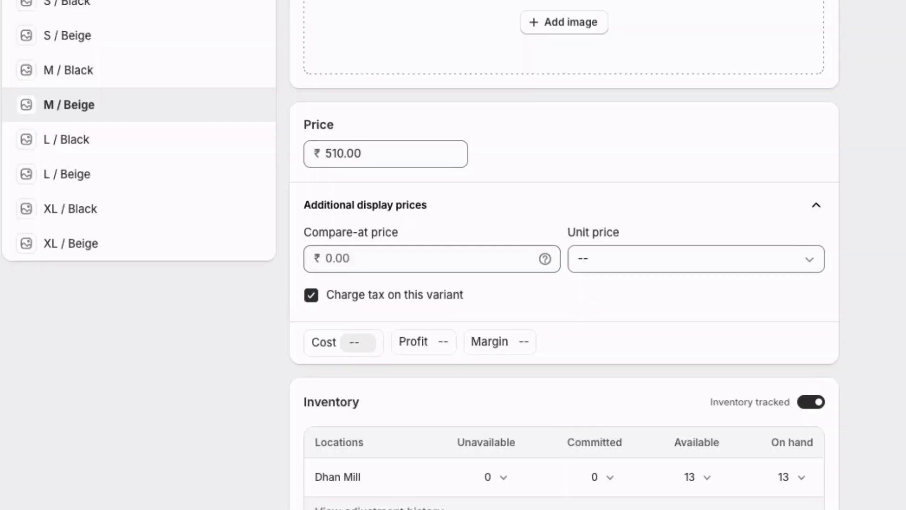
{"action": "left_click", "coordinate": [377, 258]}
{"action": "type", "text": "600"}
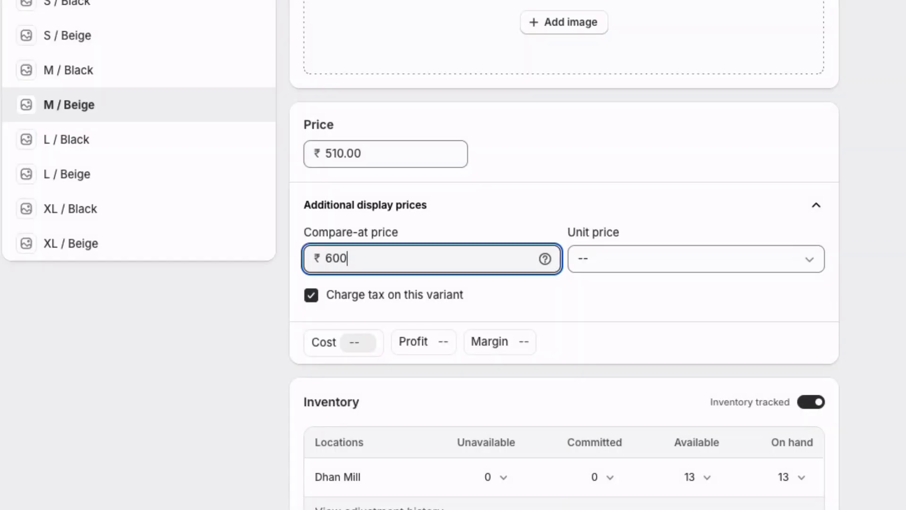
{"action": "left_click", "coordinate": [311, 295]}
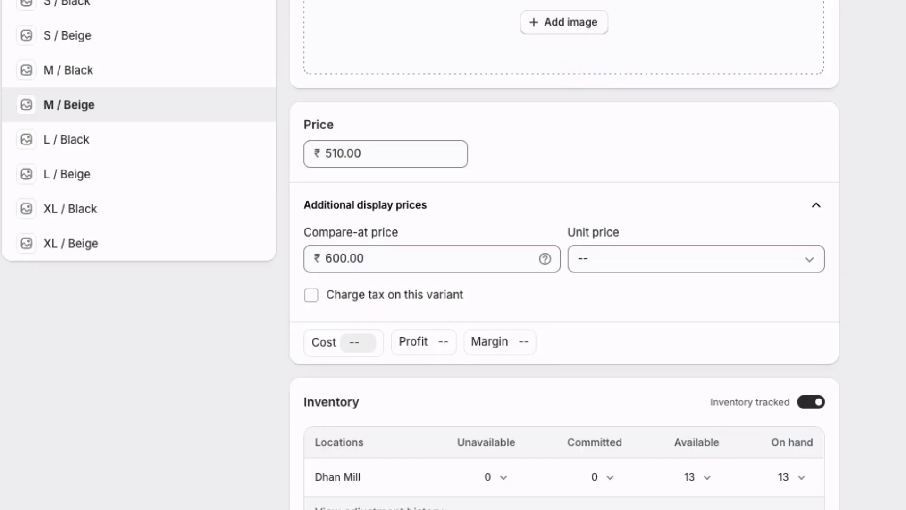
Step: Disable charging tax on the L / Black and L / Beige variants, set their compare-at price to ₹600 and save both
{"action": "left_click", "coordinate": [66, 140]}
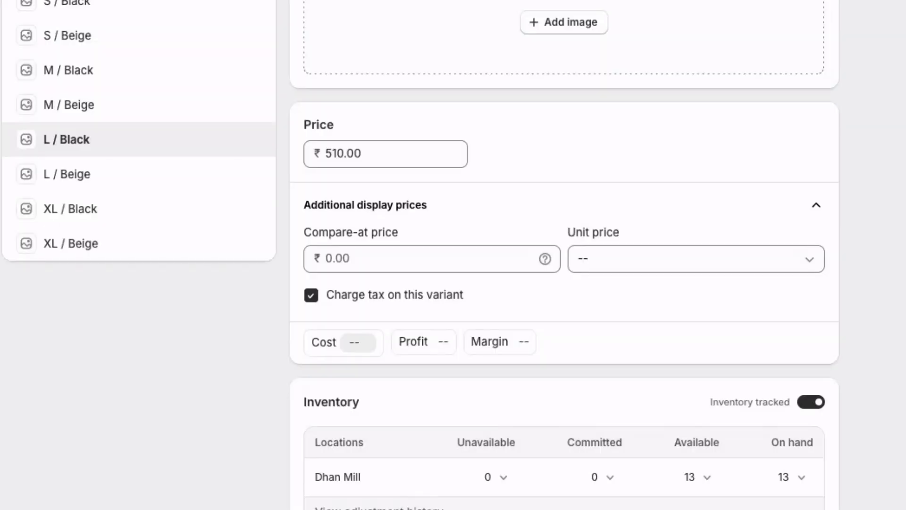
{"action": "left_click", "coordinate": [310, 295]}
{"action": "left_click", "coordinate": [378, 259]}
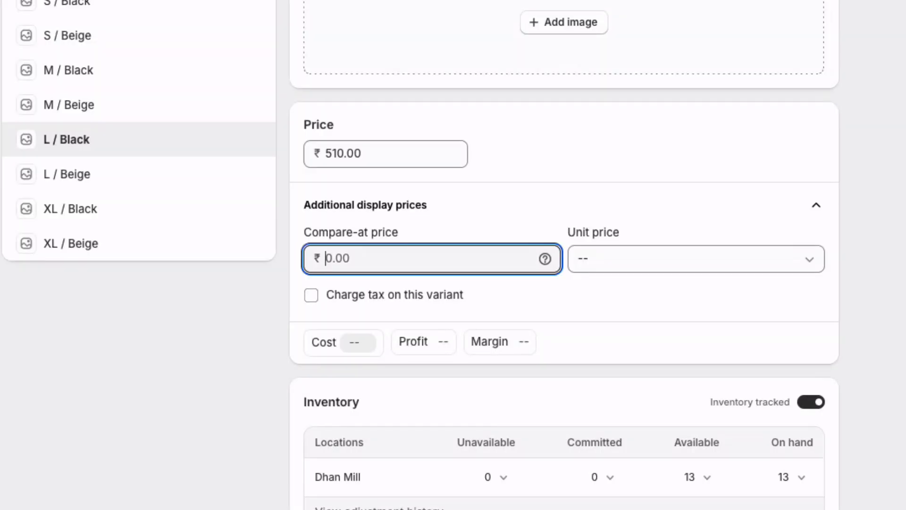
{"action": "type", "text": "600"}
{"action": "key", "text": "ctrl+s"}
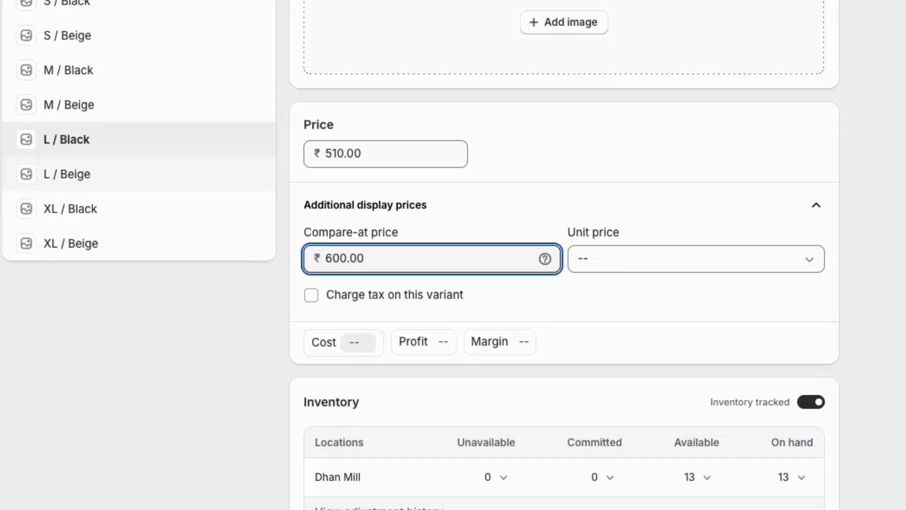
{"action": "left_click", "coordinate": [67, 174]}
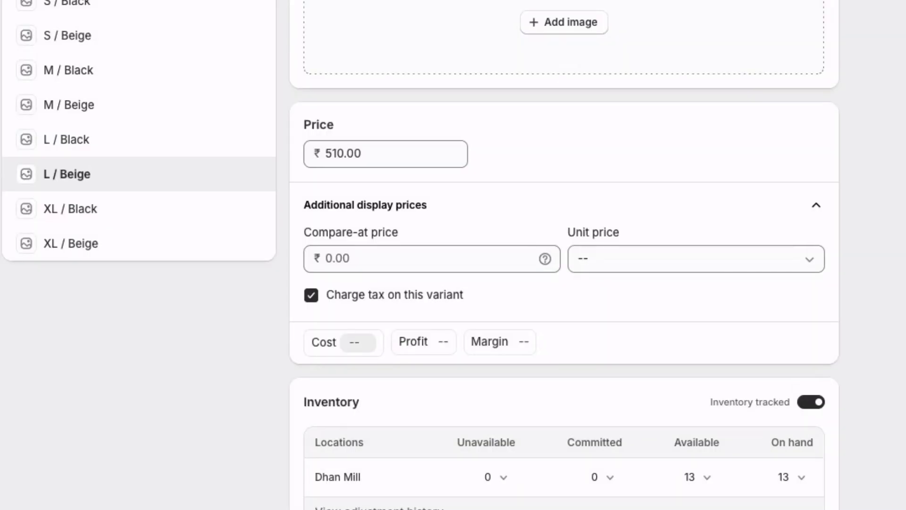
{"action": "left_click", "coordinate": [312, 295]}
{"action": "left_click", "coordinate": [352, 258]}
{"action": "type", "text": "600"}
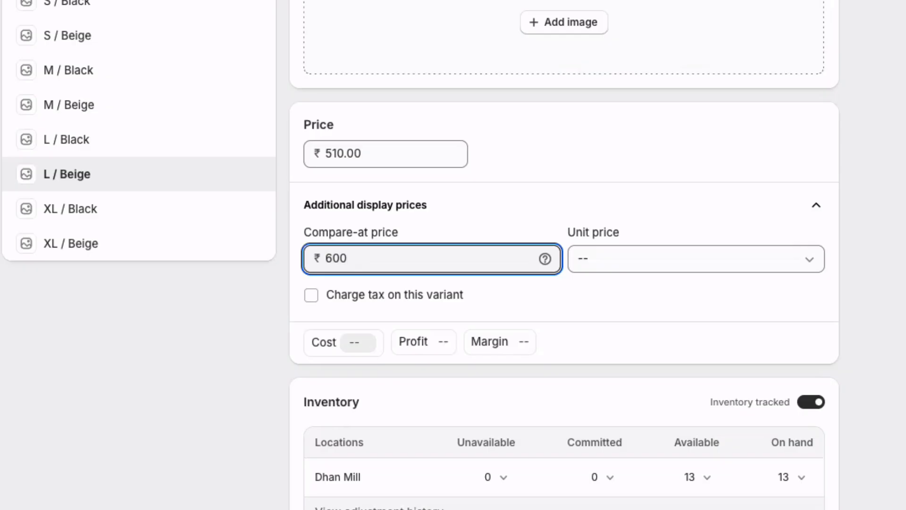
{"action": "key", "text": "Return"}
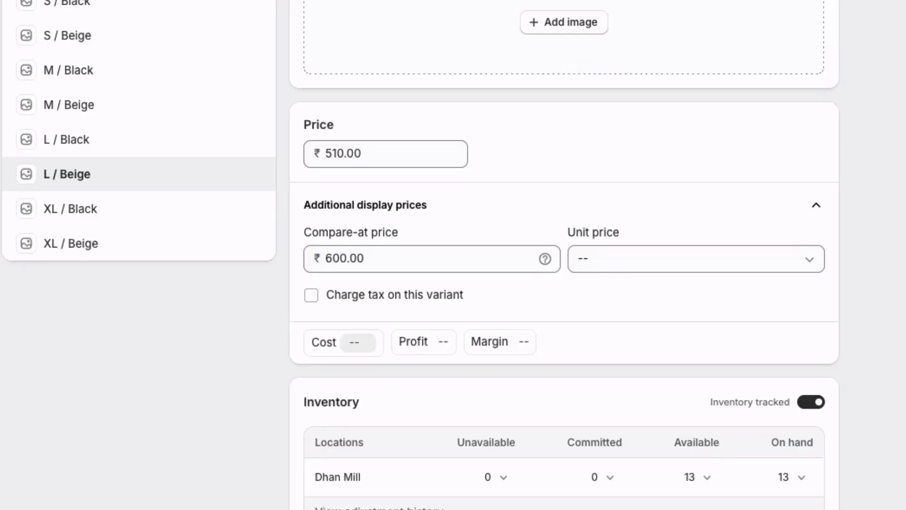
Step: Set the compare-at price of the XL / Black and XL / Beige variants to ₹600 and disable charging tax on both
{"action": "left_click", "coordinate": [70, 208]}
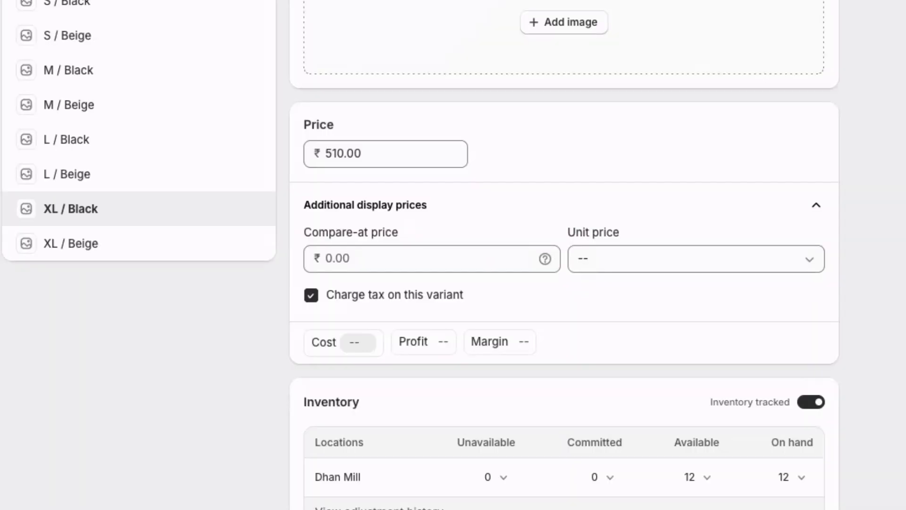
{"action": "left_click", "coordinate": [431, 259]}
{"action": "type", "text": "600"}
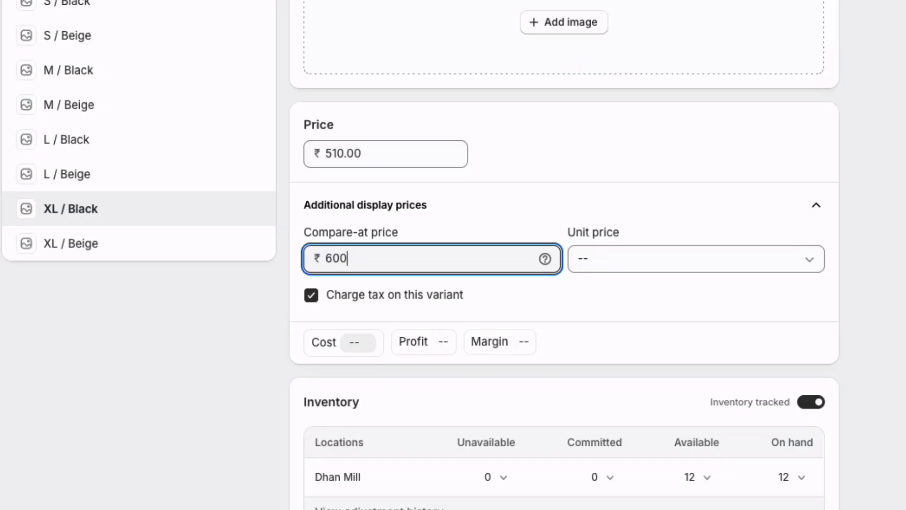
{"action": "left_click", "coordinate": [311, 295]}
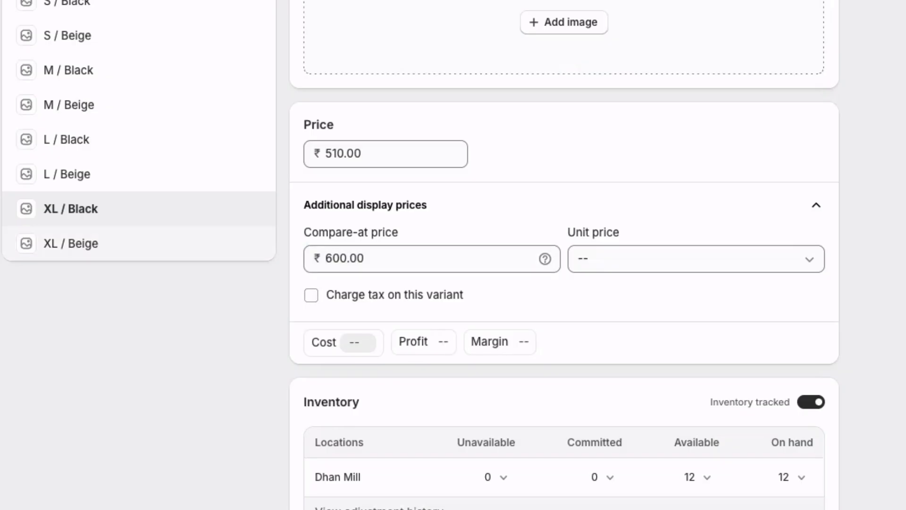
{"action": "left_click", "coordinate": [71, 243]}
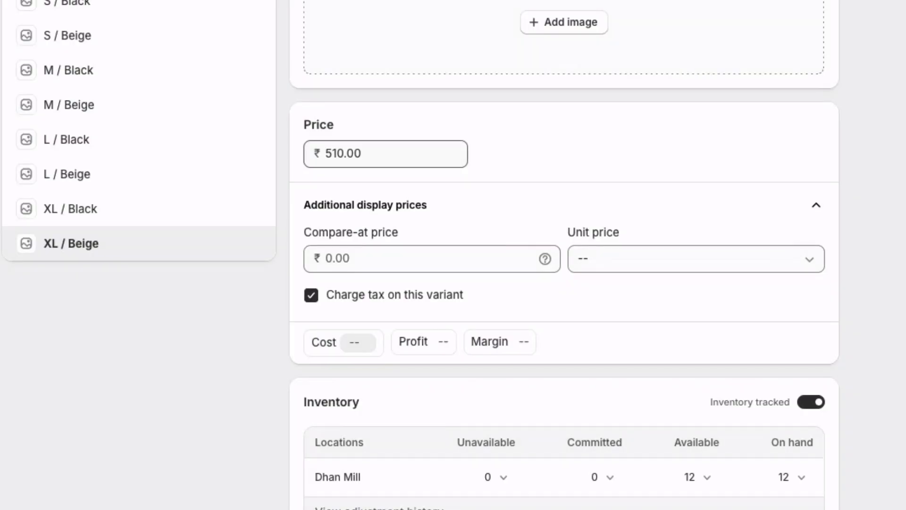
{"action": "left_click", "coordinate": [387, 258]}
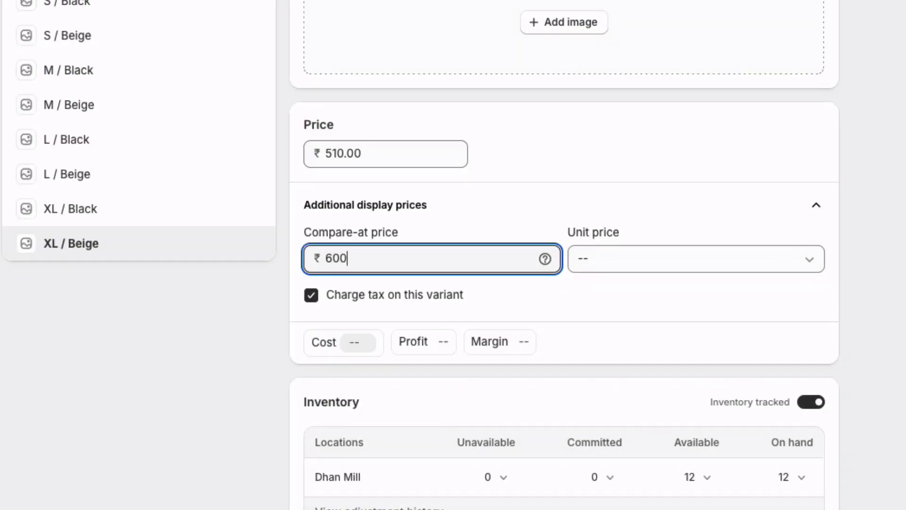
{"action": "left_click", "coordinate": [311, 295]}
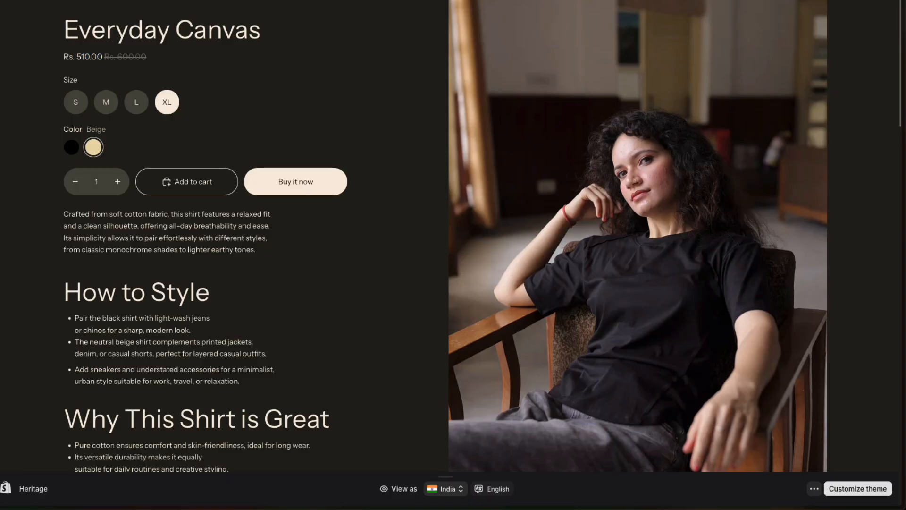
Step: Look over the storefront product page and home page to check how the Everyday Canvas price is displayed
{"action": "scroll", "coordinate": [453, 236], "scroll_direction": "down", "scroll_amount": 10}
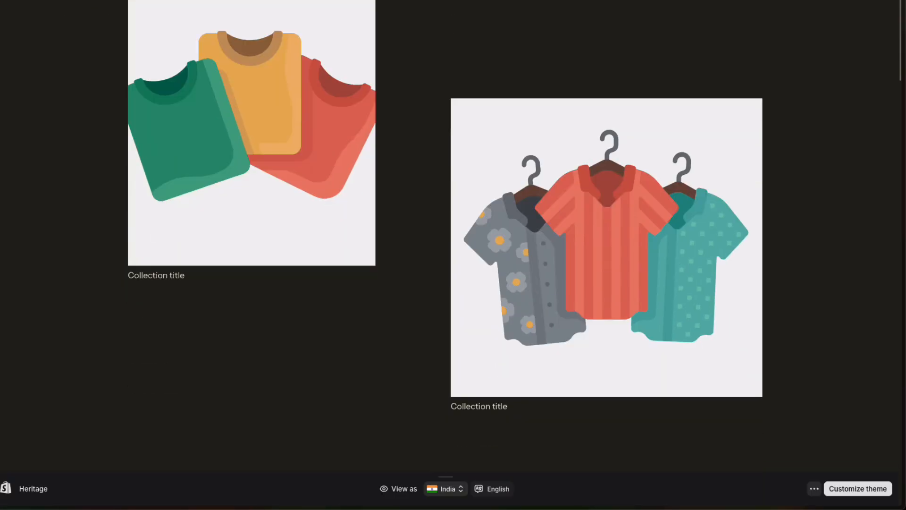
{"action": "scroll", "coordinate": [453, 236], "scroll_direction": "down", "scroll_amount": 20}
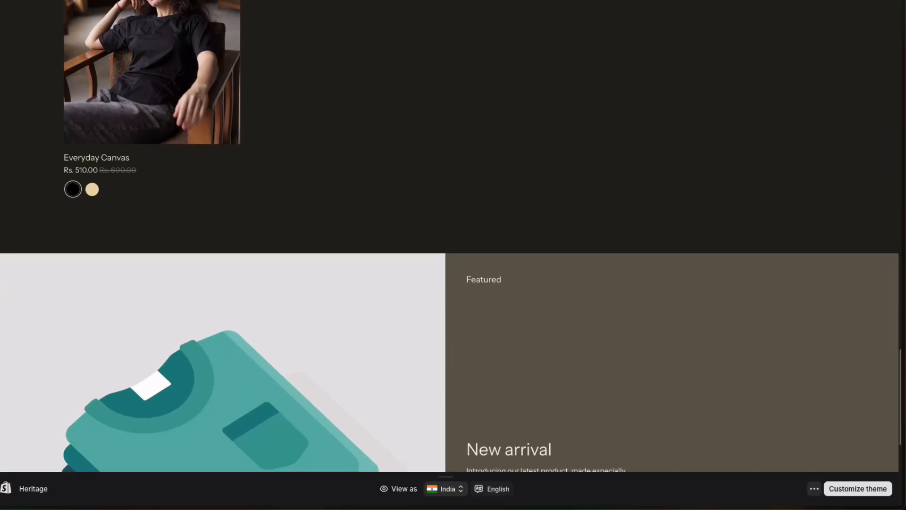
Step: Check the Beige swatch on the storefront, then upload the Cream photo as the S / Beige variant's image
{"action": "left_click", "coordinate": [92, 189]}
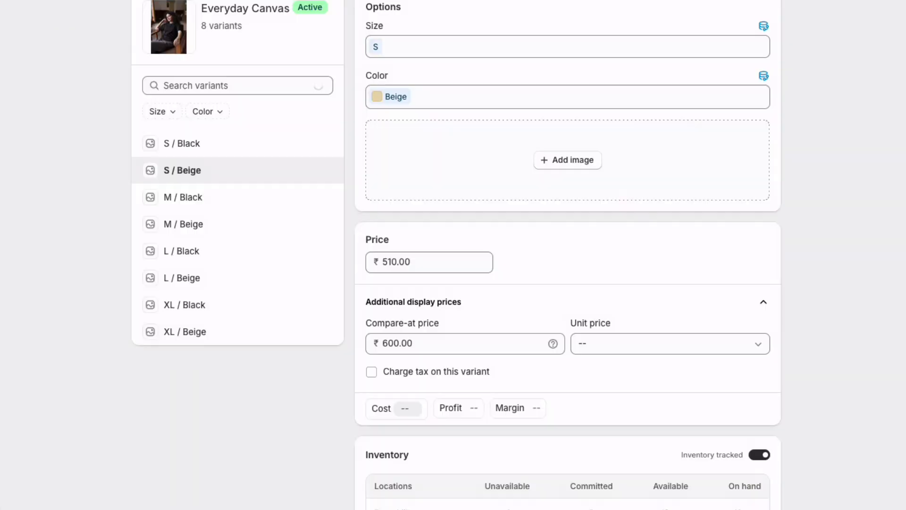
{"action": "left_click", "coordinate": [568, 160]}
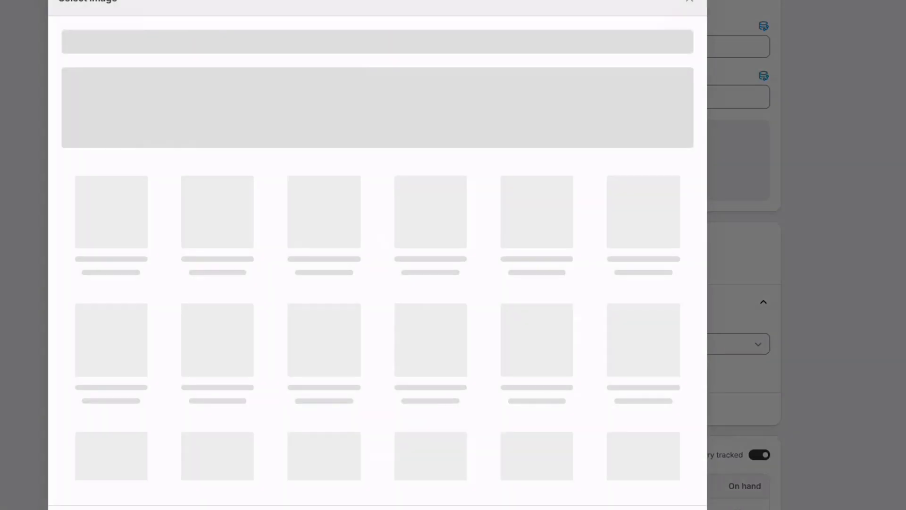
{"action": "left_click", "coordinate": [390, 149]}
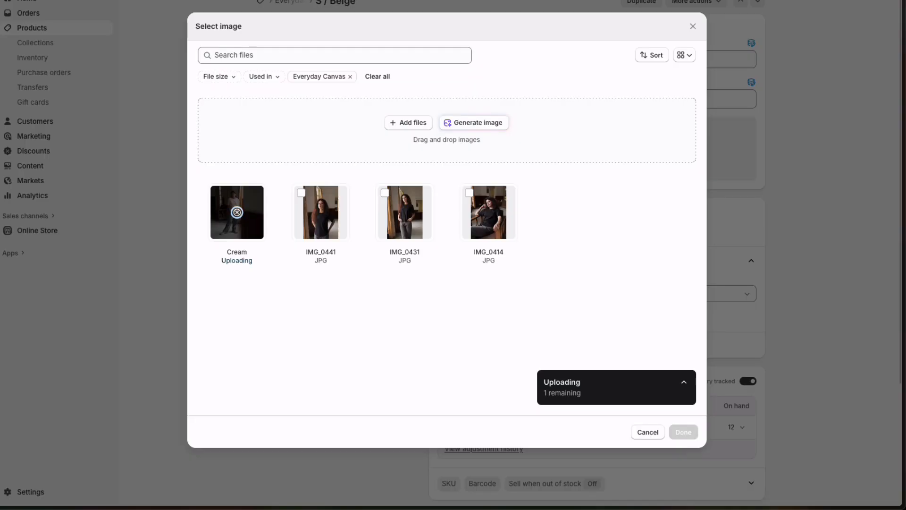
{"action": "left_click", "coordinate": [683, 432]}
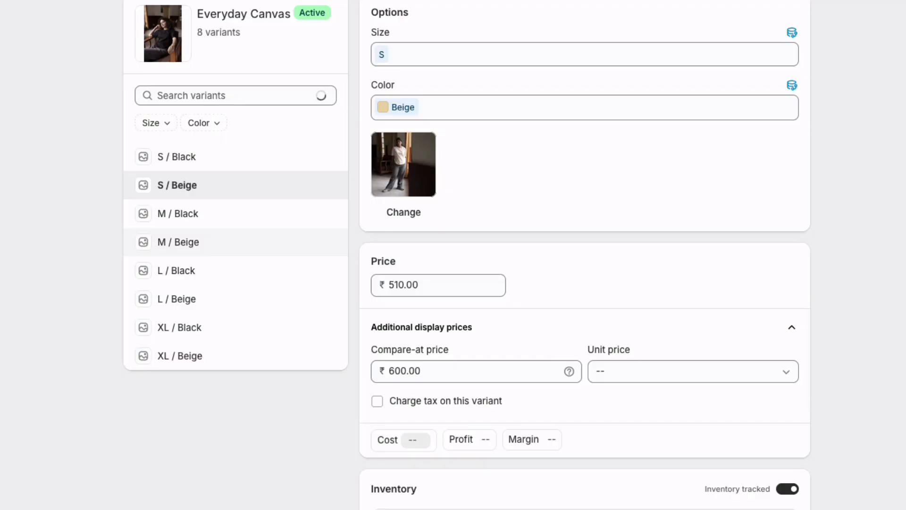
Step: Assign the Cream image to the M / Beige variant, clearing the product filter to find it among all files
{"action": "left_click", "coordinate": [178, 242]}
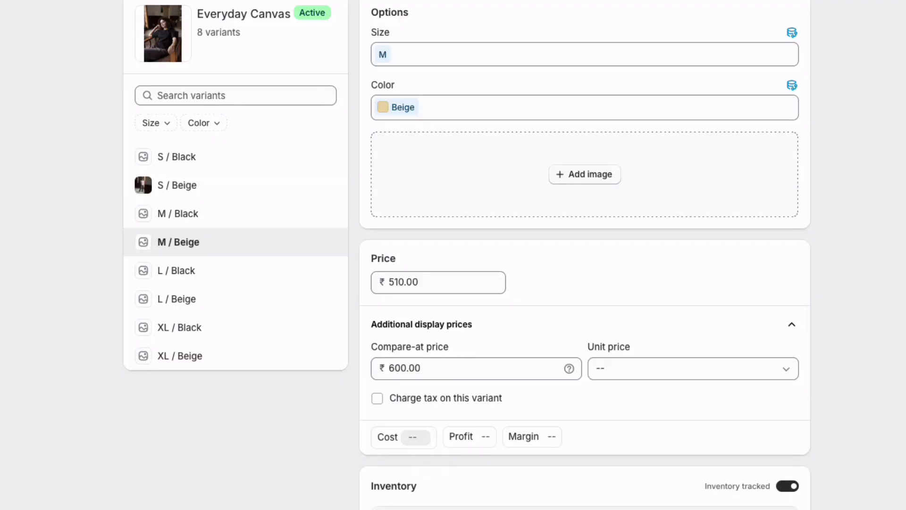
{"action": "left_click", "coordinate": [585, 174]}
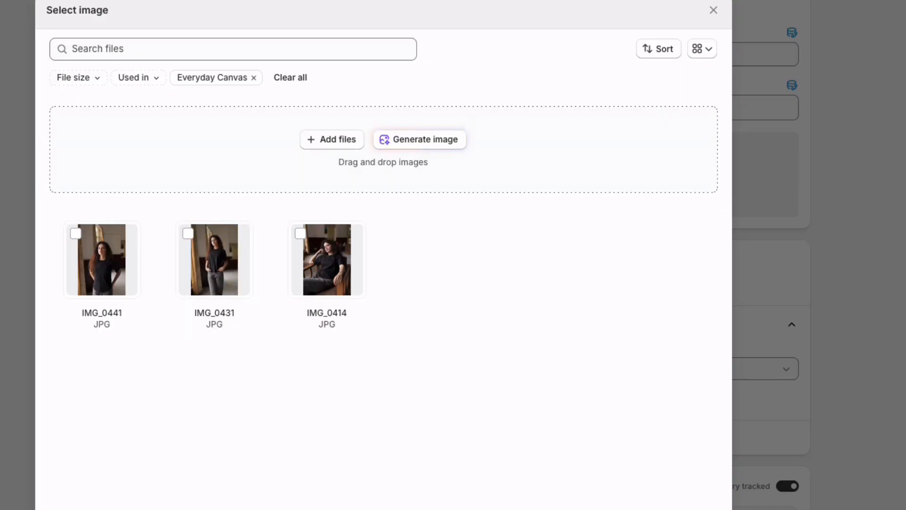
{"action": "left_click", "coordinate": [254, 78]}
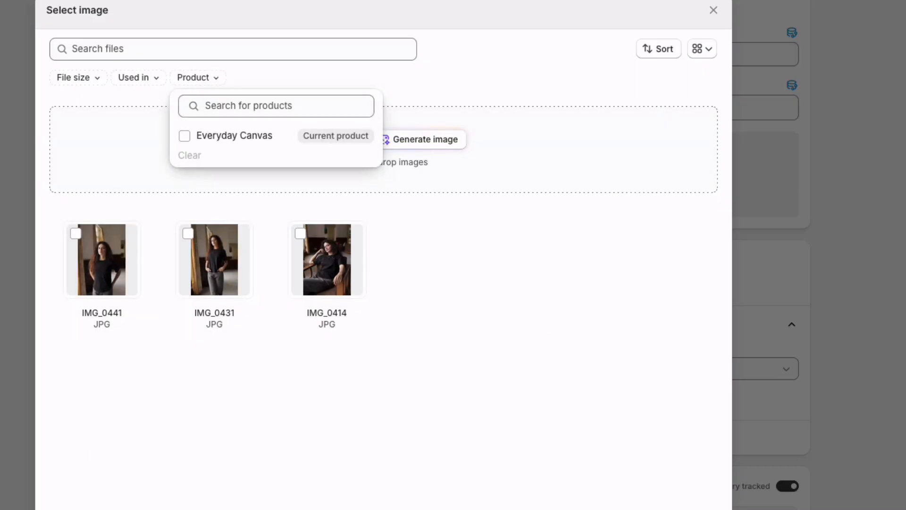
{"action": "left_click", "coordinate": [184, 368]}
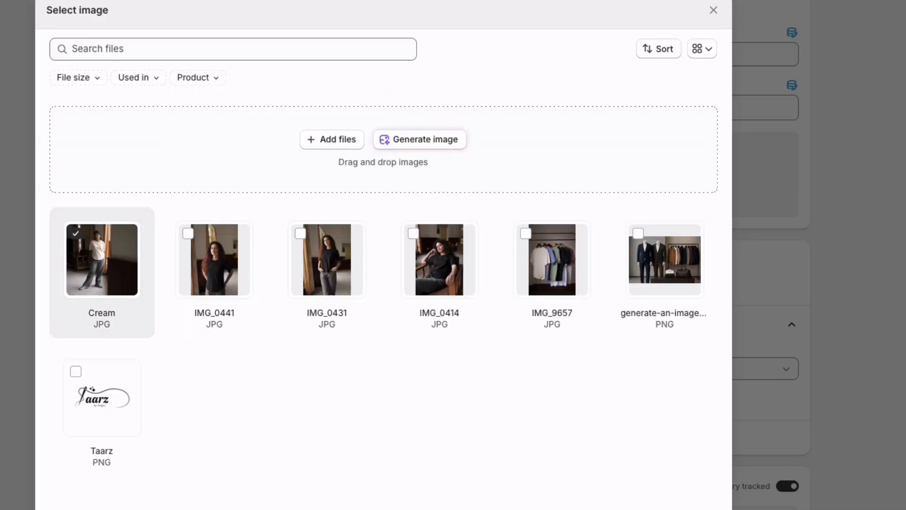
{"action": "left_click", "coordinate": [702, 508]}
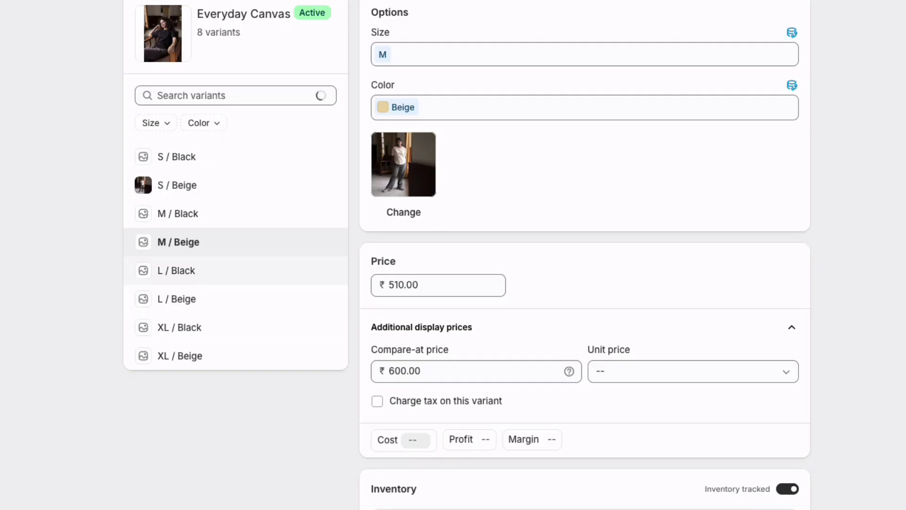
Step: Assign the existing Cream image to the L / Beige variant
{"action": "left_click", "coordinate": [176, 299]}
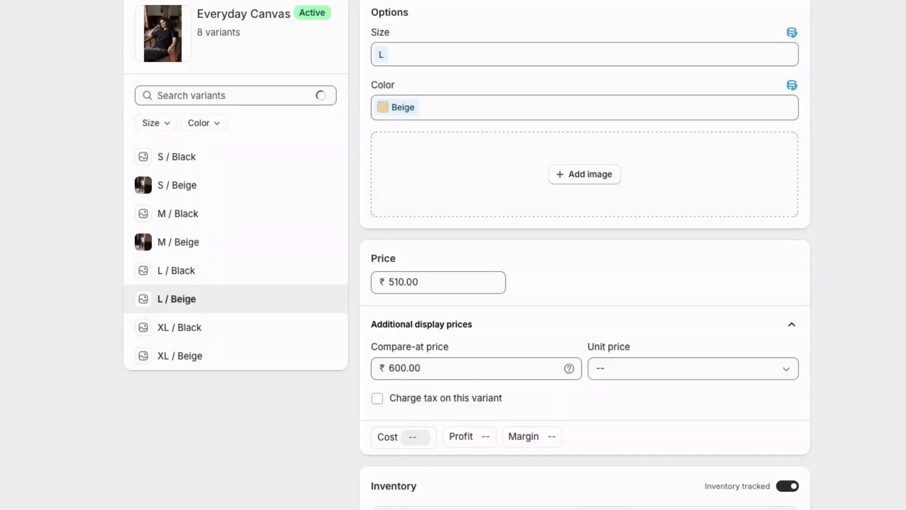
{"action": "left_click", "coordinate": [585, 175]}
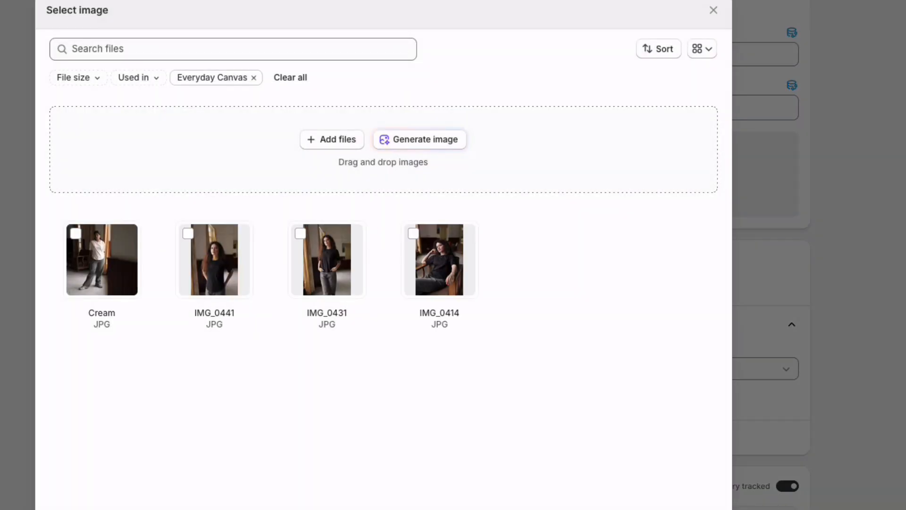
{"action": "left_click", "coordinate": [212, 77]}
{"action": "left_click", "coordinate": [189, 156]}
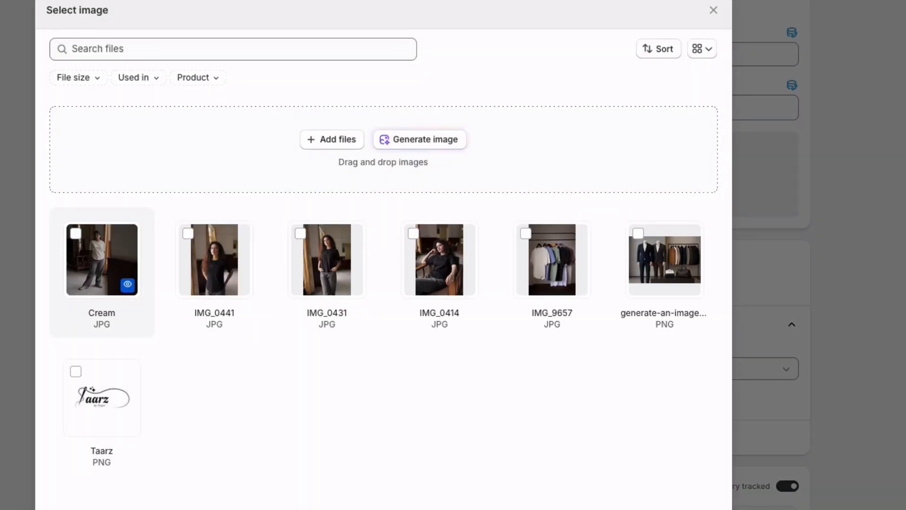
{"action": "left_click", "coordinate": [101, 259]}
{"action": "left_click", "coordinate": [703, 508]}
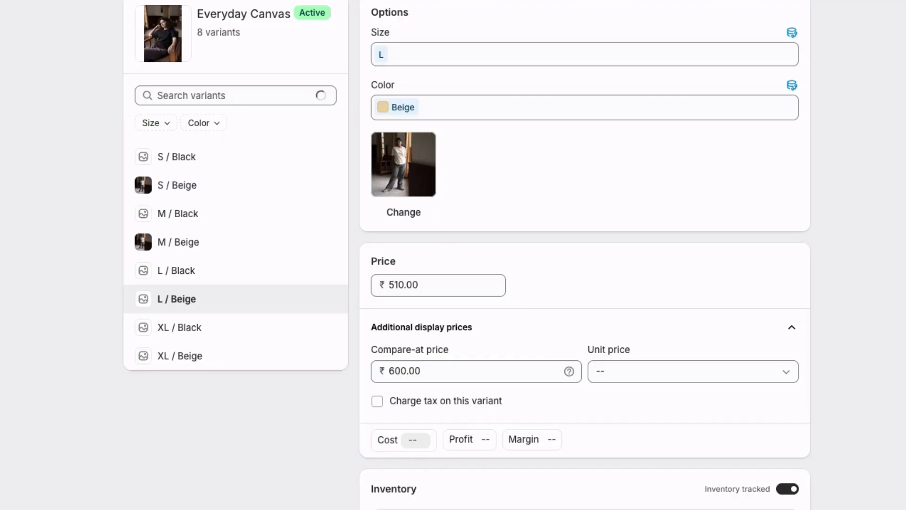
Step: Assign the existing Cream image to the XL / Beige variant
{"action": "left_click", "coordinate": [180, 355]}
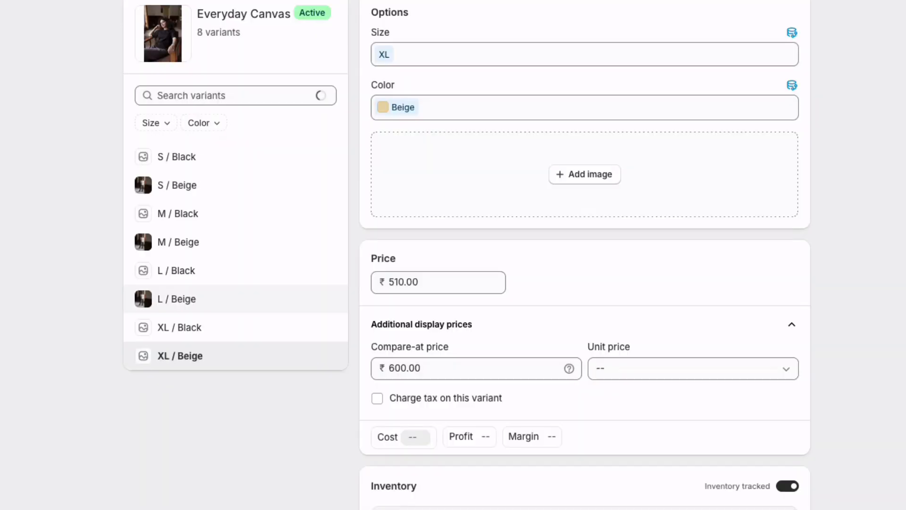
{"action": "left_click", "coordinate": [585, 174]}
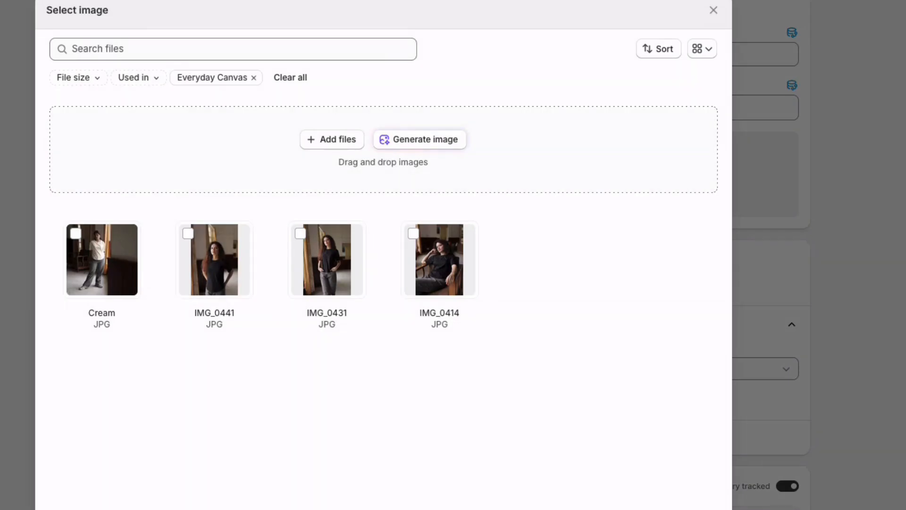
{"action": "left_click", "coordinate": [102, 259]}
{"action": "left_click", "coordinate": [703, 507]}
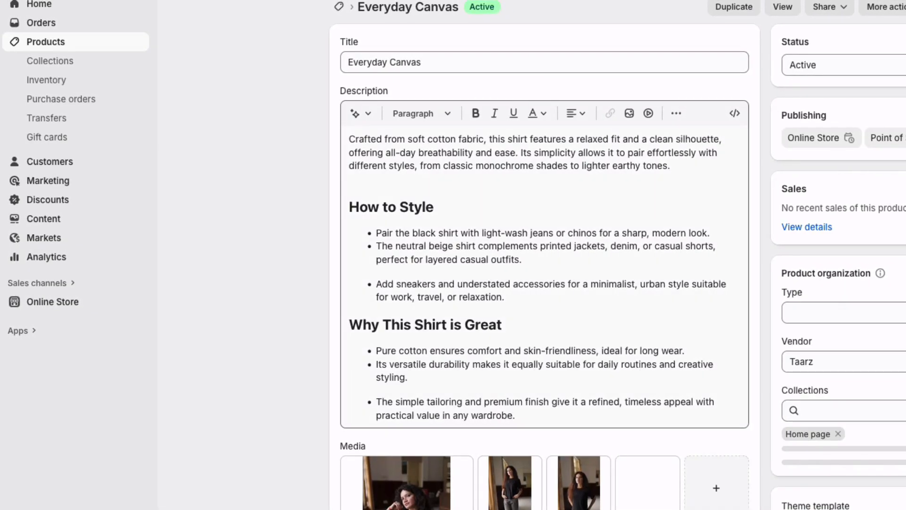
Step: Move the Cream photo to second place in the Everyday Canvas media and look over the storefront home page
{"action": "scroll", "coordinate": [542, 255], "scroll_direction": "down", "scroll_amount": 5}
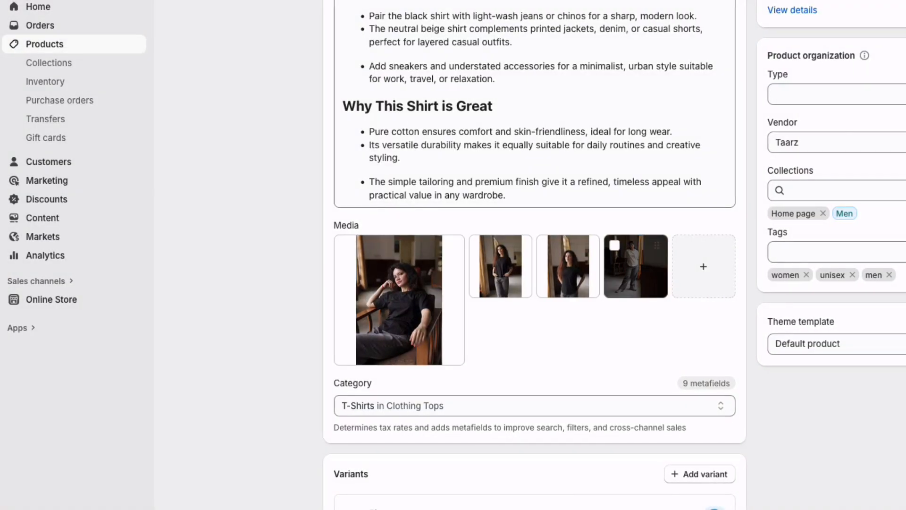
{"action": "mouse_move", "coordinate": [499, 265]}
{"action": "left_mouse_down"}
{"action": "mouse_move", "coordinate": [476, 277]}
{"action": "mouse_move", "coordinate": [483, 270]}
{"action": "left_mouse_up"}
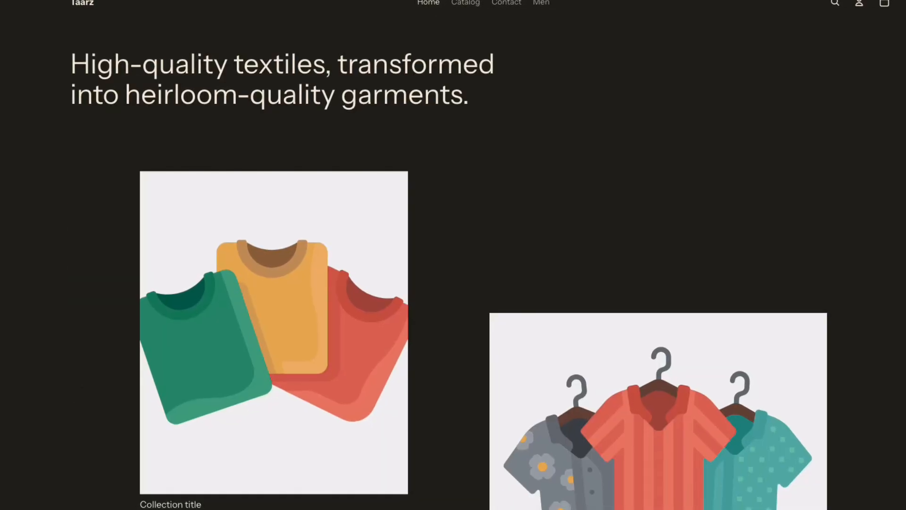
{"action": "scroll", "coordinate": [453, 254], "scroll_direction": "down", "scroll_amount": 10}
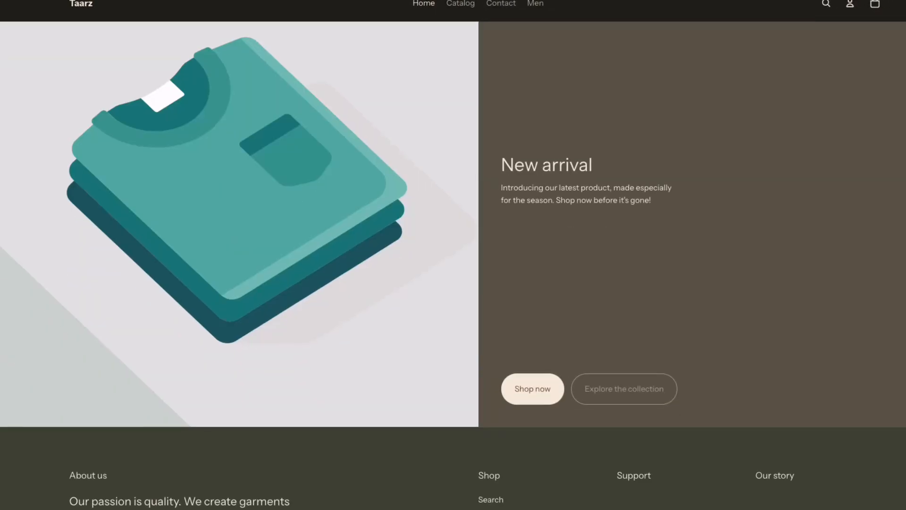
{"action": "scroll", "coordinate": [453, 254], "scroll_direction": "up", "scroll_amount": 10}
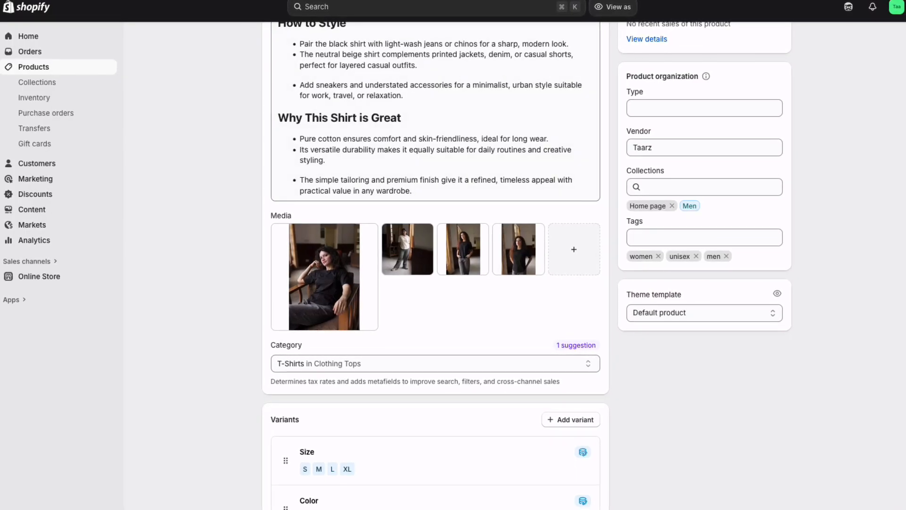
Step: Accept the suggested Unisex target gender in the category metafields and add Male and Other as target genders
{"action": "scroll", "coordinate": [406, 249], "scroll_direction": "down", "scroll_amount": 1}
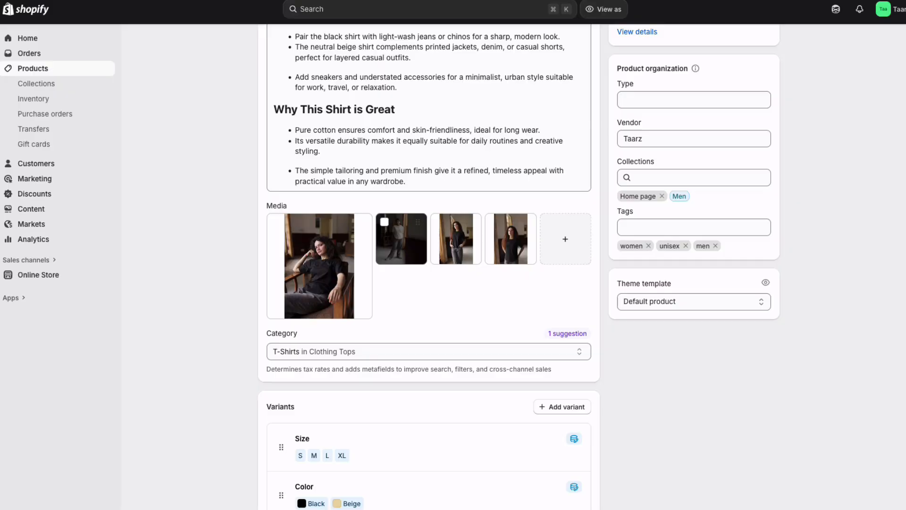
{"action": "scroll", "coordinate": [402, 243], "scroll_direction": "up", "scroll_amount": 4}
{"action": "scroll", "coordinate": [401, 243], "scroll_direction": "down", "scroll_amount": 8}
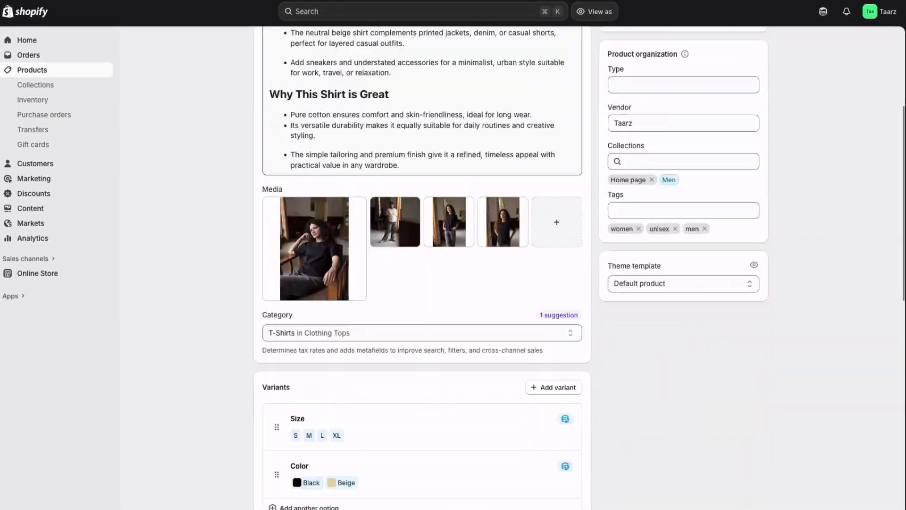
{"action": "scroll", "coordinate": [402, 250], "scroll_direction": "down", "scroll_amount": 3}
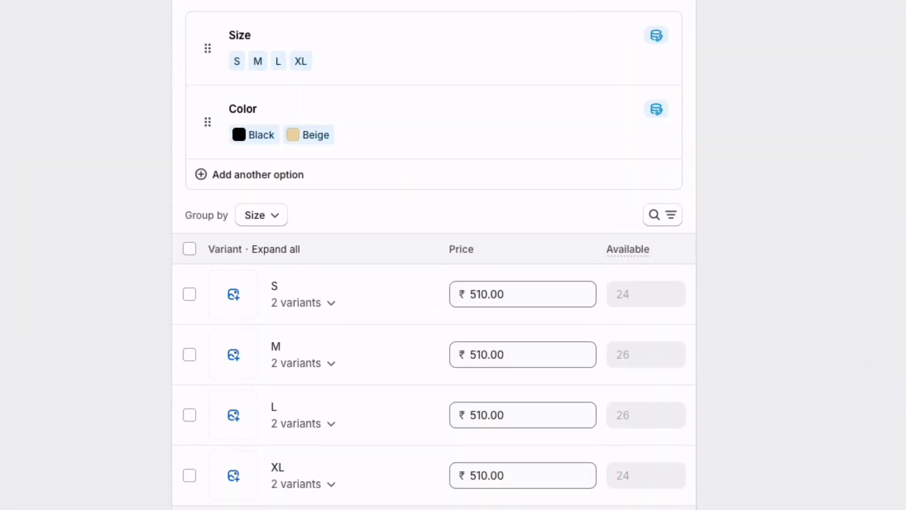
{"action": "scroll", "coordinate": [434, 255], "scroll_direction": "down", "scroll_amount": 10}
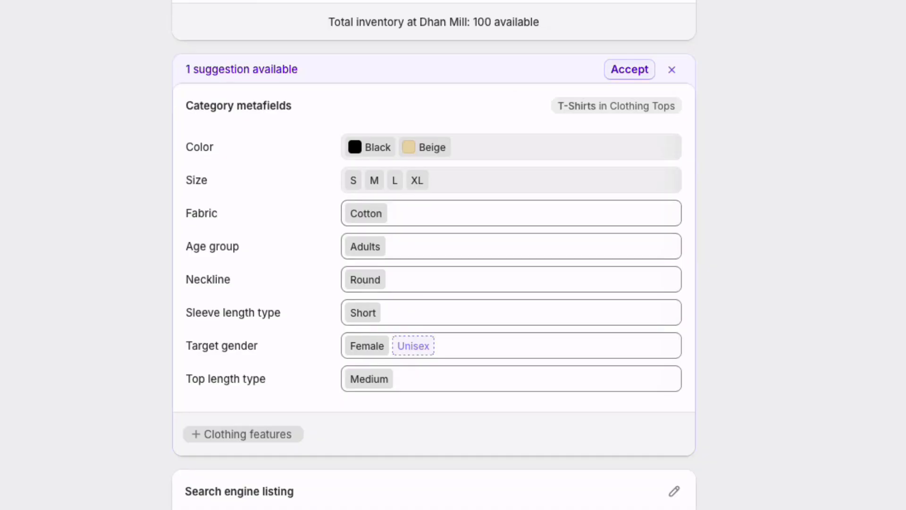
{"action": "left_click", "coordinate": [629, 69]}
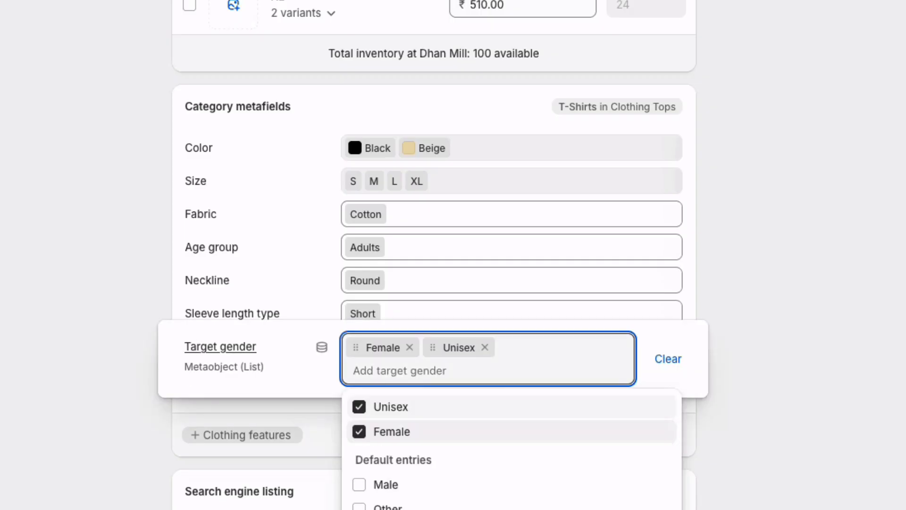
{"action": "left_click", "coordinate": [385, 484]}
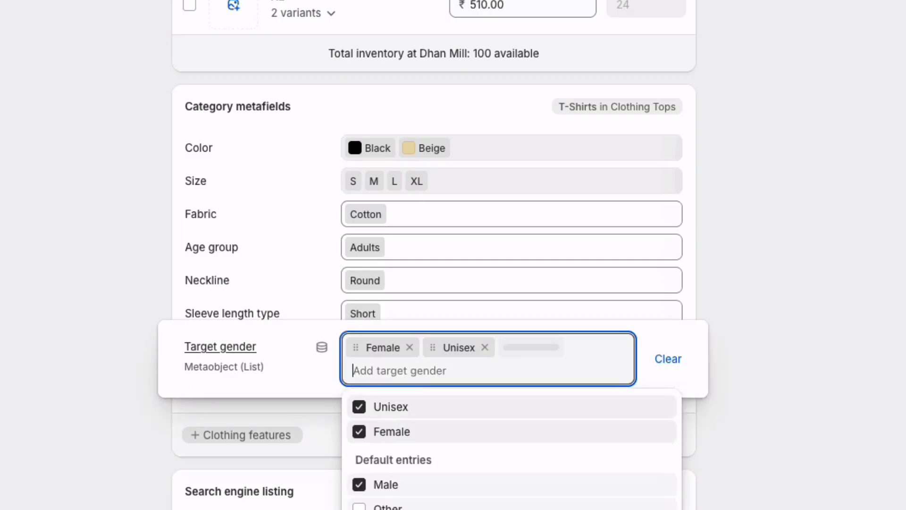
{"action": "left_click", "coordinate": [387, 506]}
{"action": "left_click", "coordinate": [766, 346]}
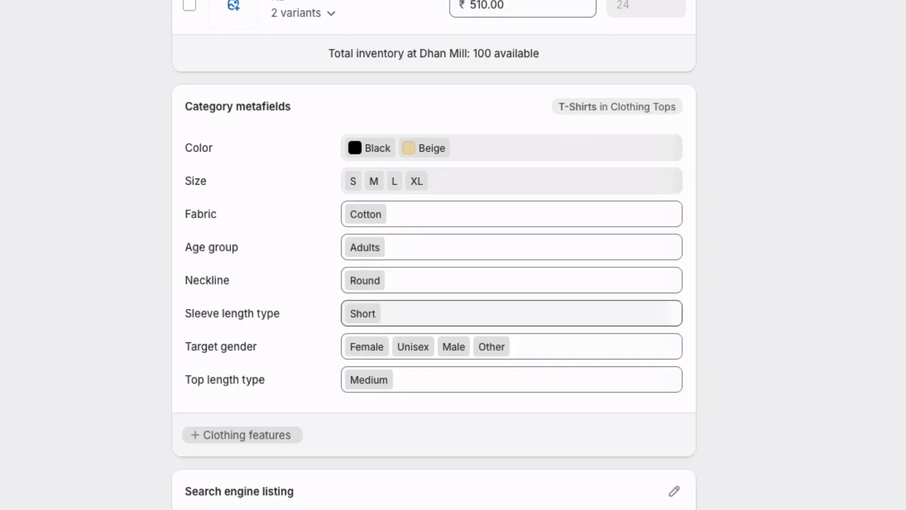
Step: Expand the S size group in the variants list and assign image IMG_0441 to its Black variant
{"action": "scroll", "coordinate": [511, 283], "scroll_direction": "up", "scroll_amount": 8}
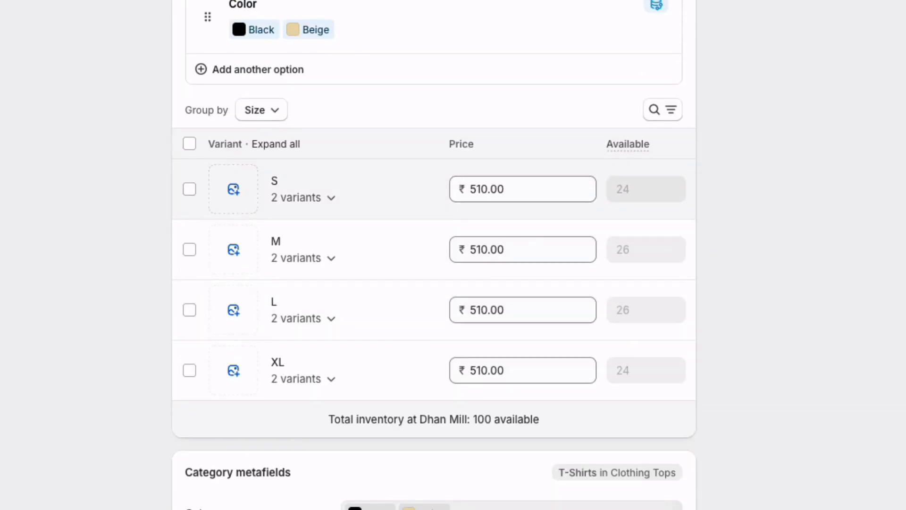
{"action": "scroll", "coordinate": [434, 255], "scroll_direction": "up", "scroll_amount": 2}
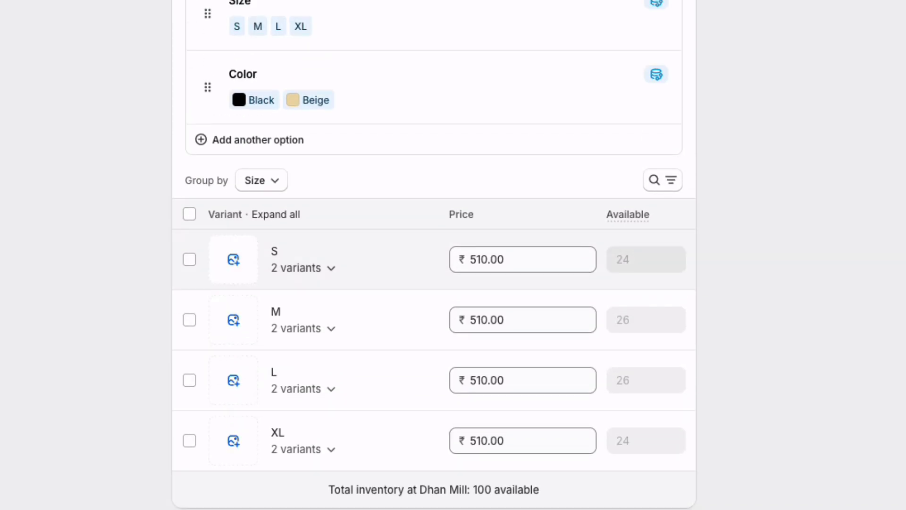
{"action": "left_click", "coordinate": [303, 268]}
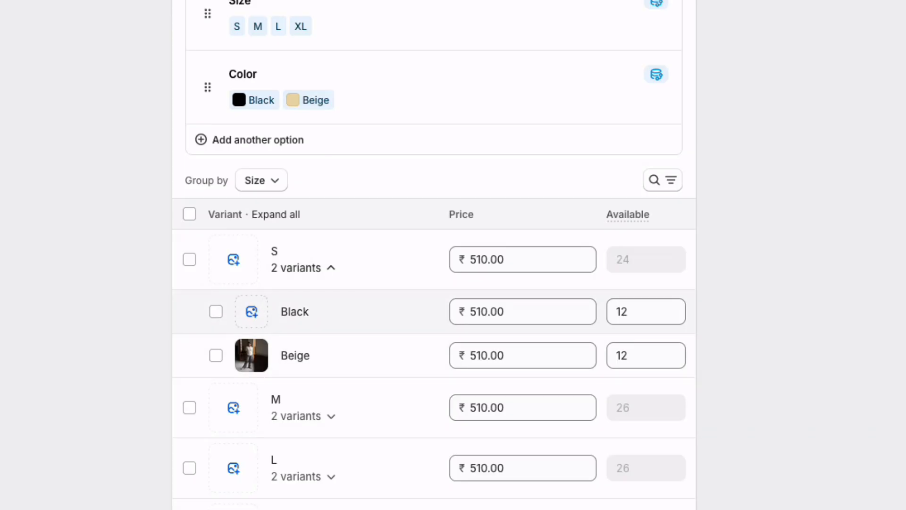
{"action": "left_click", "coordinate": [251, 311]}
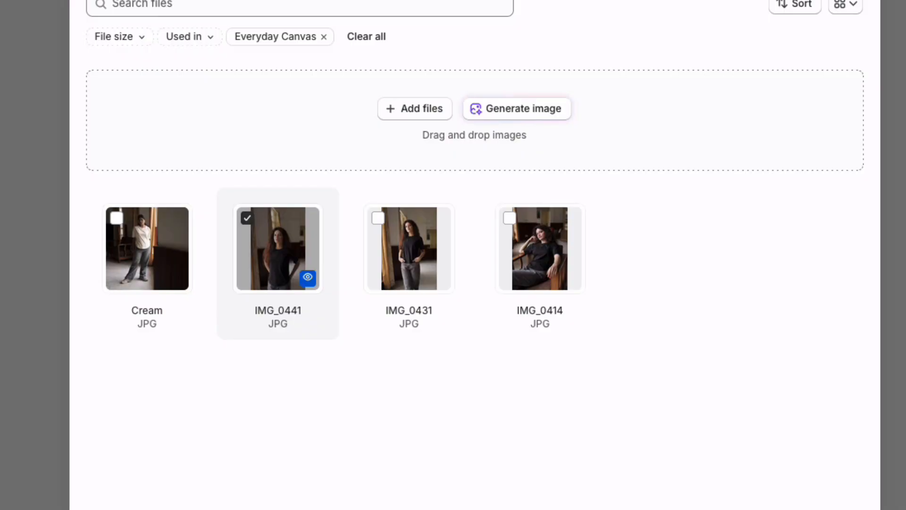
{"action": "left_click", "coordinate": [278, 249]}
{"action": "left_click", "coordinate": [278, 248]}
{"action": "left_click", "coordinate": [852, 507]}
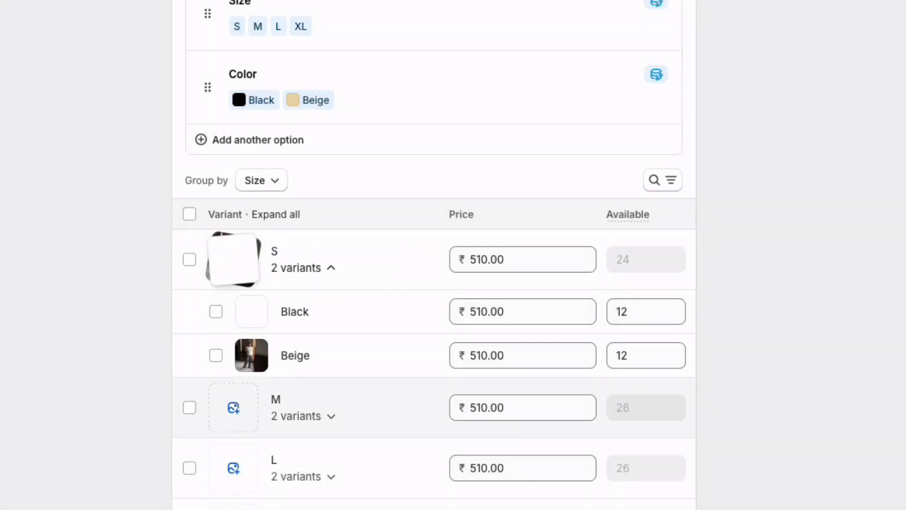
Step: Expand the M size group and assign image IMG_0441 to its Black variant
{"action": "left_click", "coordinate": [303, 416]}
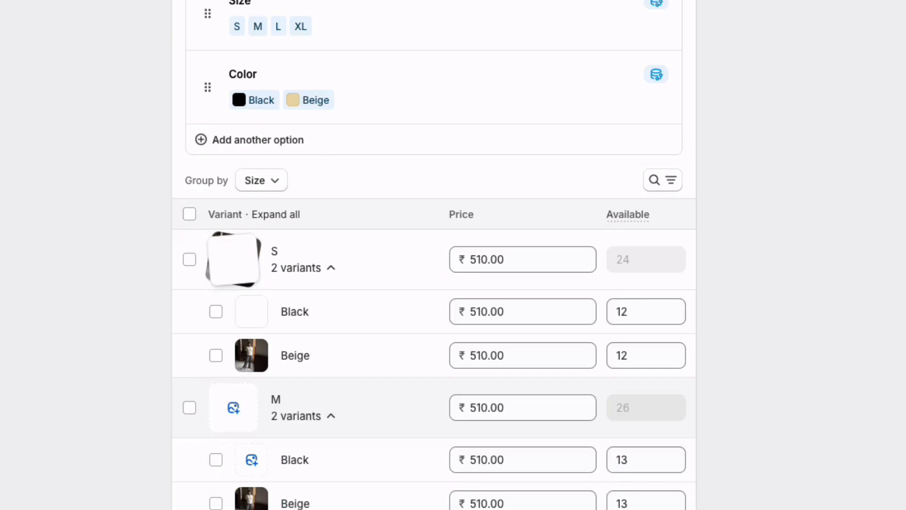
{"action": "left_click", "coordinate": [251, 459]}
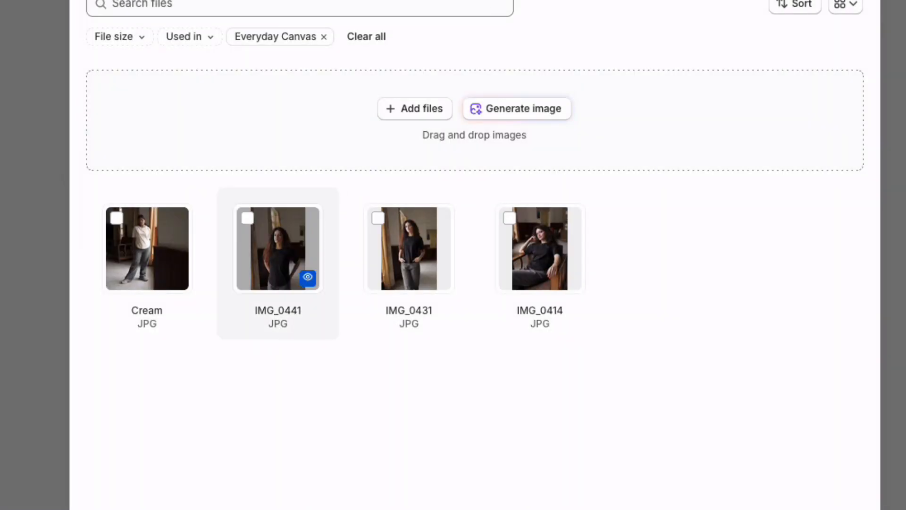
{"action": "left_click", "coordinate": [278, 248]}
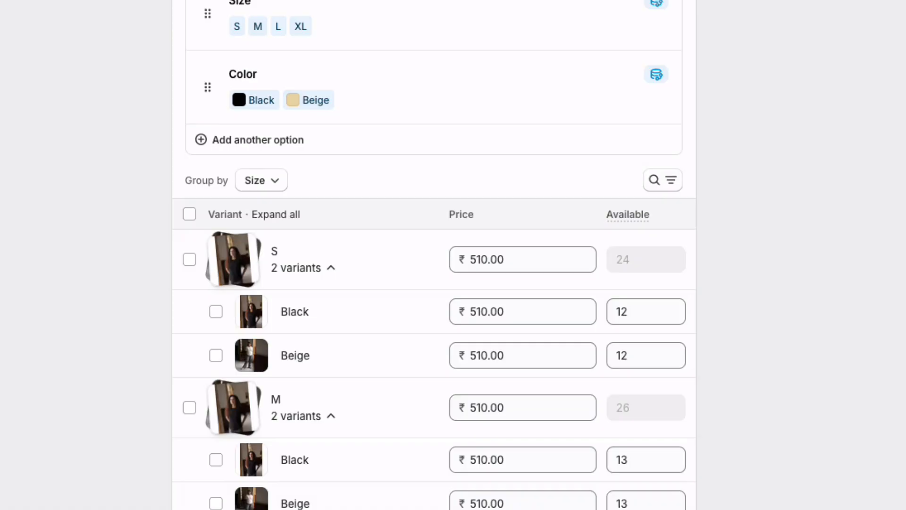
Step: Assign image IMG_0441 to the Black variant in the L size group
{"action": "scroll", "coordinate": [251, 467], "scroll_direction": "down", "scroll_amount": 3}
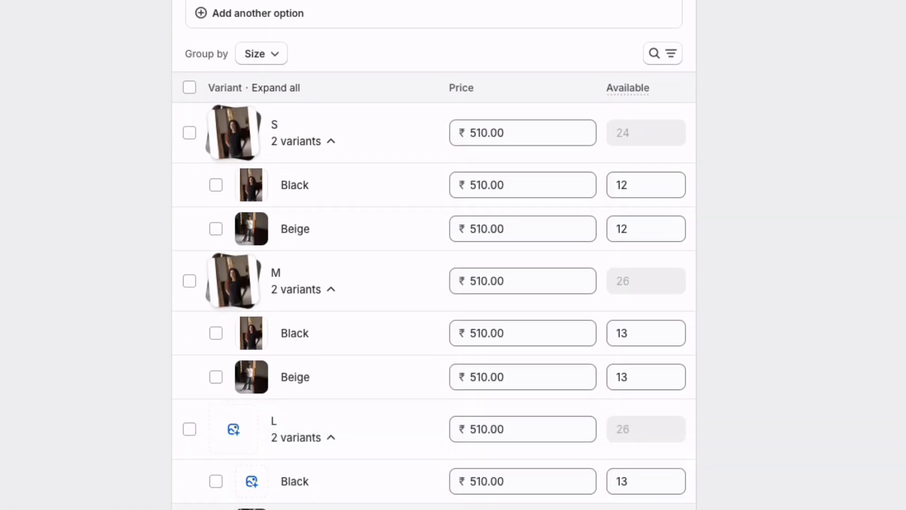
{"action": "left_click", "coordinate": [251, 479]}
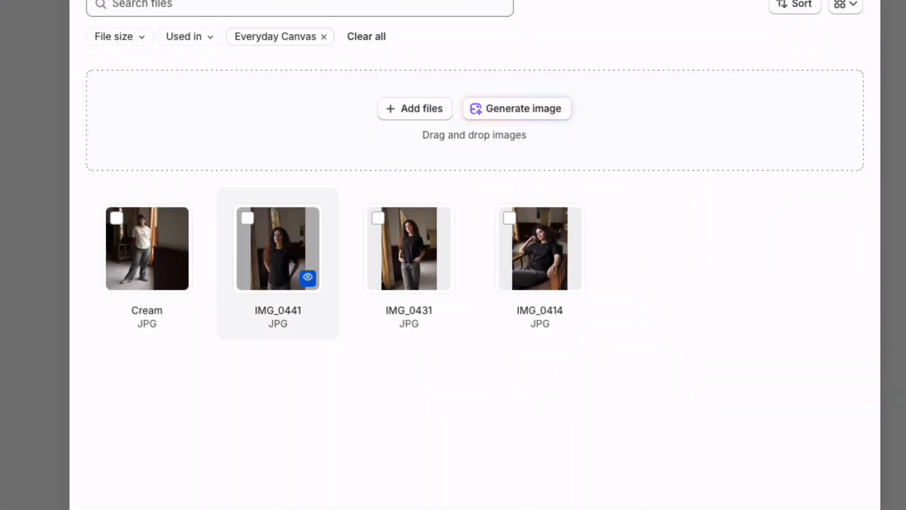
{"action": "left_click", "coordinate": [277, 248]}
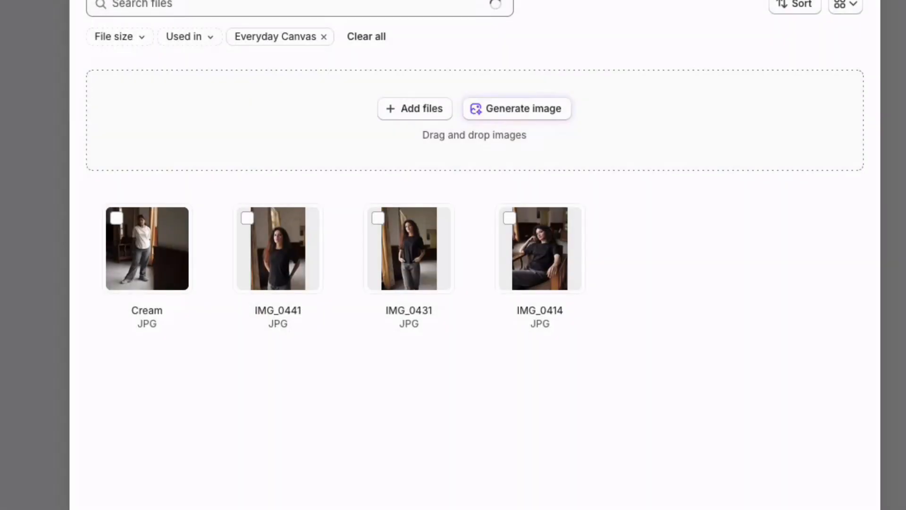
{"action": "left_click", "coordinate": [308, 277]}
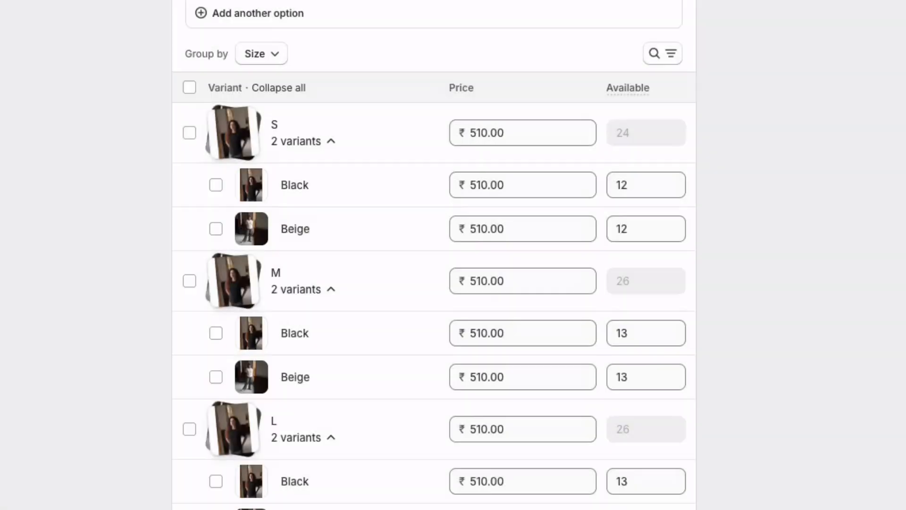
Step: Check the images of the remaining L and XL variants and save the product
{"action": "scroll", "coordinate": [434, 255], "scroll_direction": "down", "scroll_amount": 5}
{"action": "scroll", "coordinate": [434, 94], "scroll_direction": "down", "scroll_amount": 3}
{"action": "scroll", "coordinate": [434, 94], "scroll_direction": "up", "scroll_amount": 3}
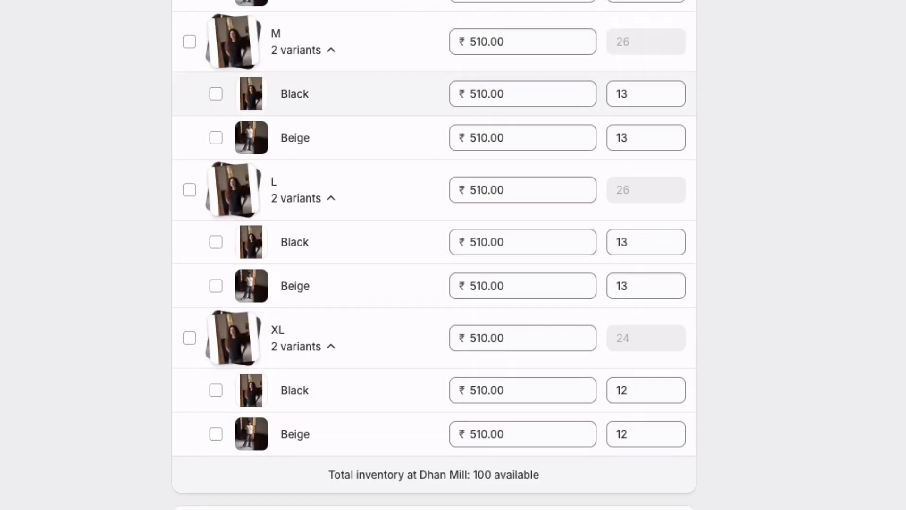
{"action": "key", "text": "ctrl+s"}
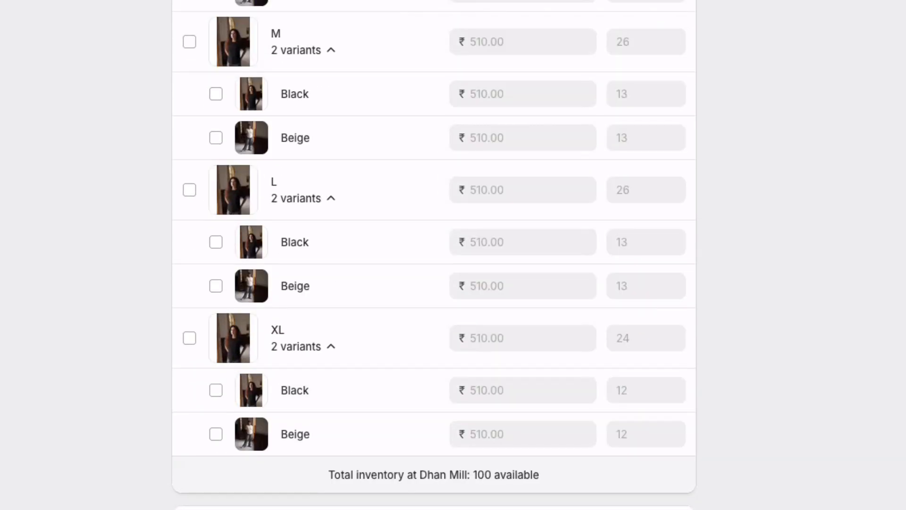
{"action": "scroll", "coordinate": [435, 293], "scroll_direction": "up", "scroll_amount": 10}
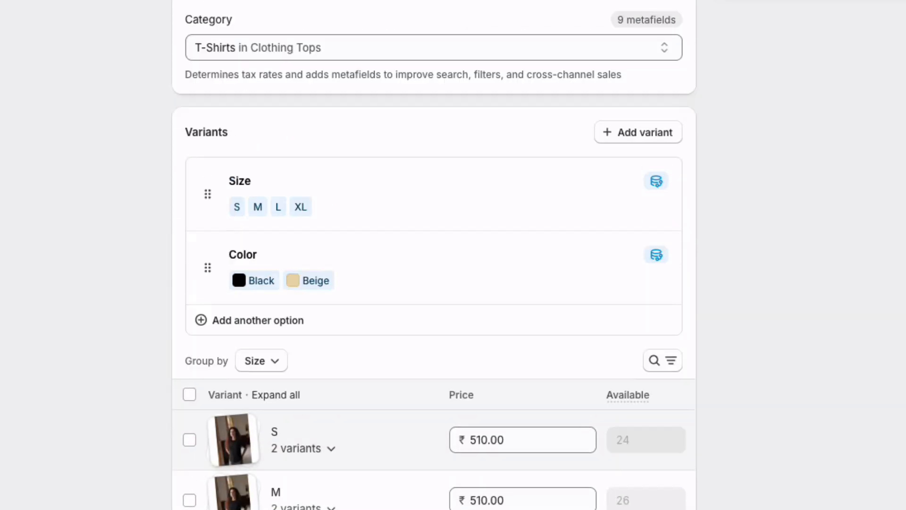
Step: Switch to the storefront, open the Everyday Canvas product page and look over its photos, options and description
{"action": "scroll", "coordinate": [515, 262], "scroll_direction": "up", "scroll_amount": 1}
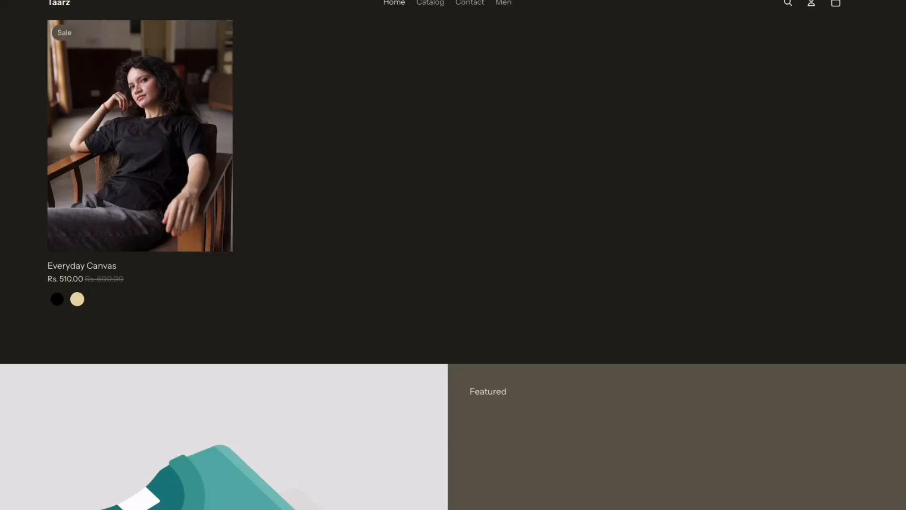
{"action": "mouse_move", "coordinate": [141, 161]}
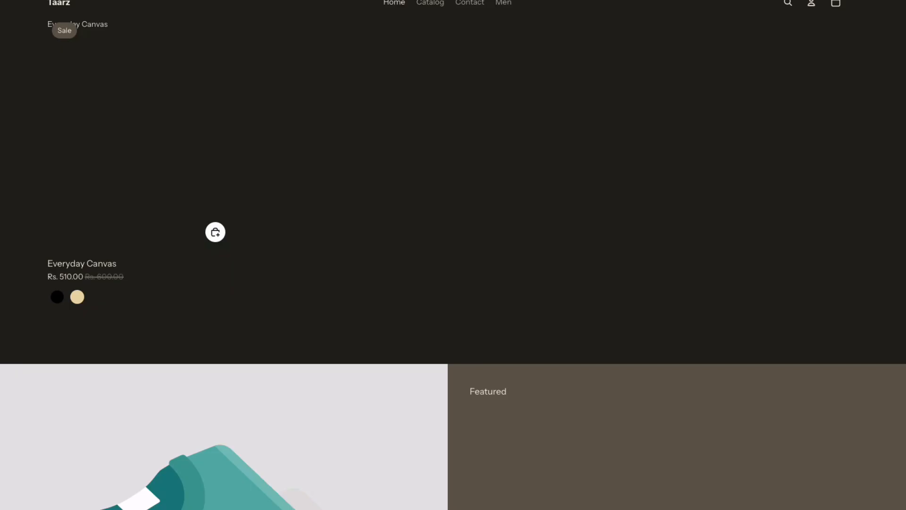
{"action": "left_click", "coordinate": [140, 160]}
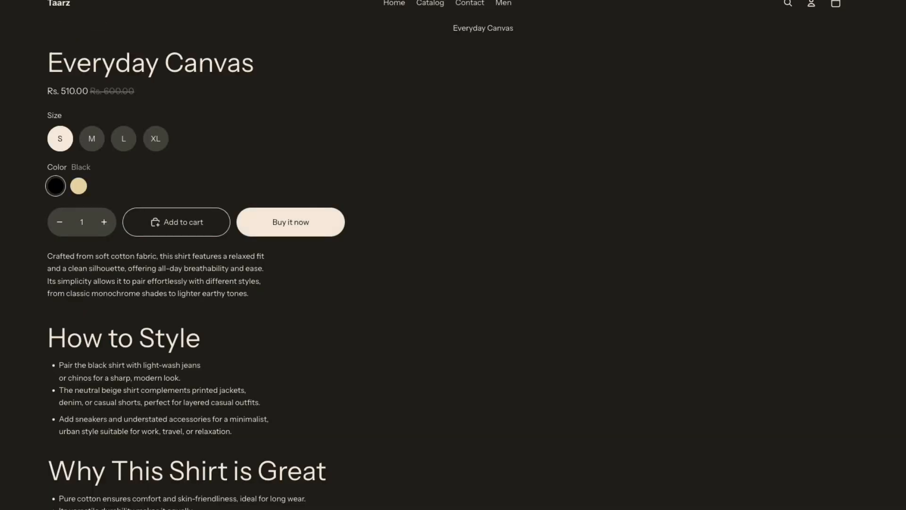
{"action": "scroll", "coordinate": [650, 264], "scroll_direction": "down", "scroll_amount": 8}
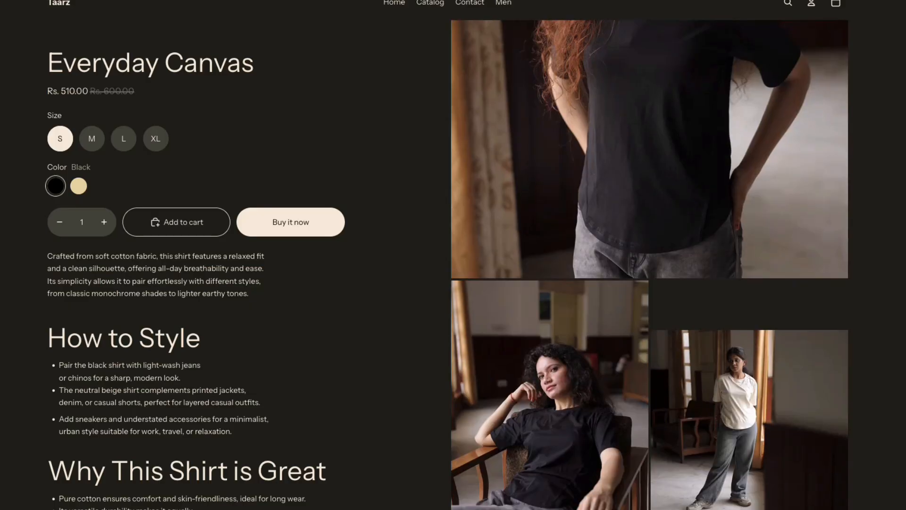
{"action": "scroll", "coordinate": [649, 264], "scroll_direction": "down", "scroll_amount": 5}
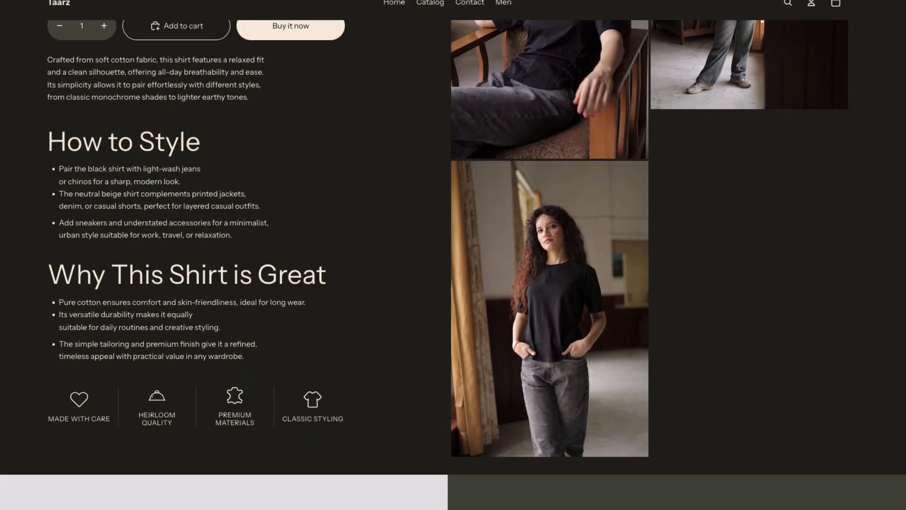
{"action": "scroll", "coordinate": [650, 264], "scroll_direction": "up", "scroll_amount": 4}
{"action": "scroll", "coordinate": [649, 264], "scroll_direction": "down", "scroll_amount": 6}
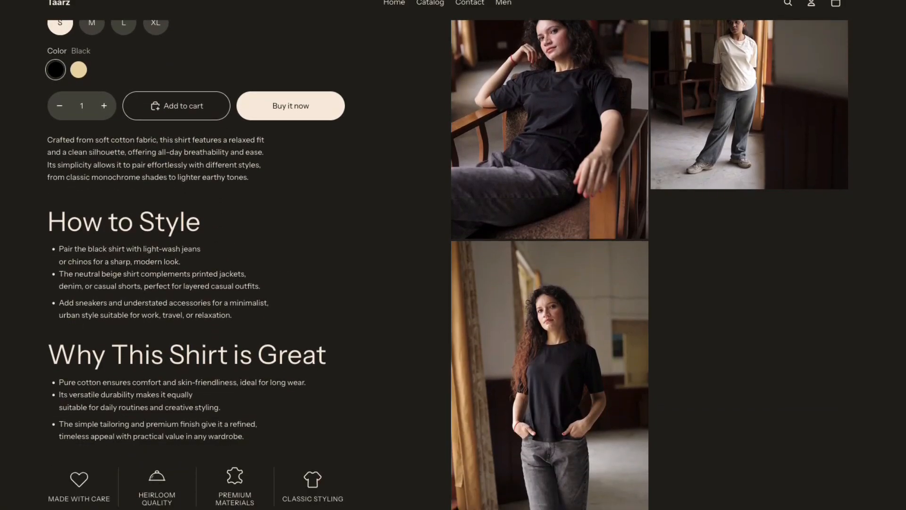
{"action": "scroll", "coordinate": [649, 264], "scroll_direction": "up", "scroll_amount": 2}
{"action": "scroll", "coordinate": [649, 264], "scroll_direction": "up", "scroll_amount": 2}
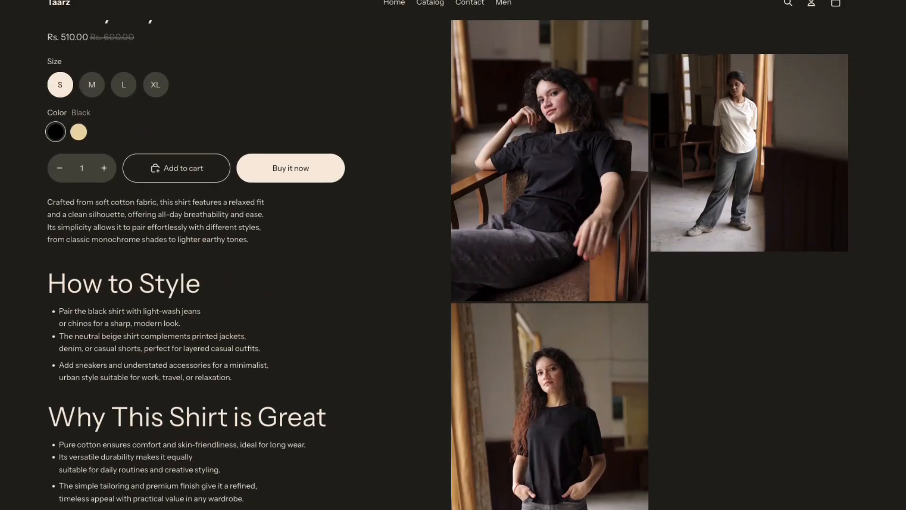
{"action": "scroll", "coordinate": [649, 264], "scroll_direction": "up", "scroll_amount": 1}
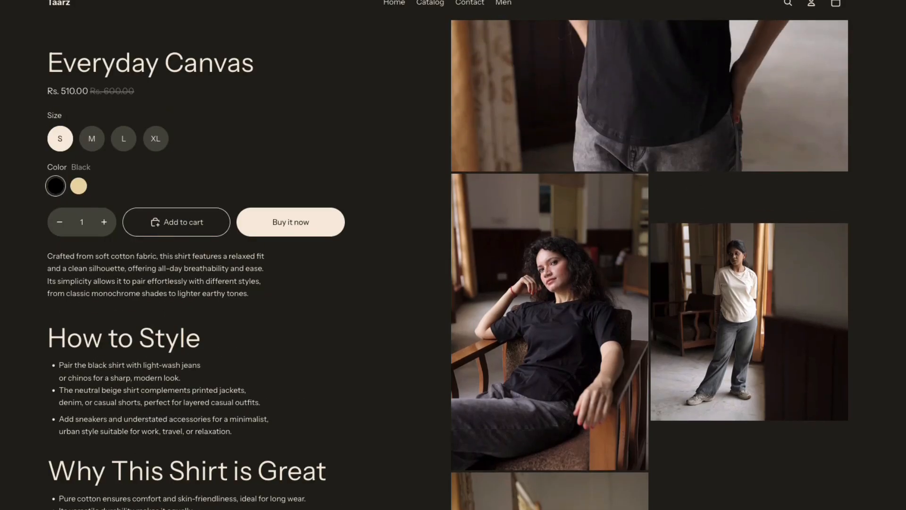
{"action": "scroll", "coordinate": [649, 264], "scroll_direction": "down", "scroll_amount": 6}
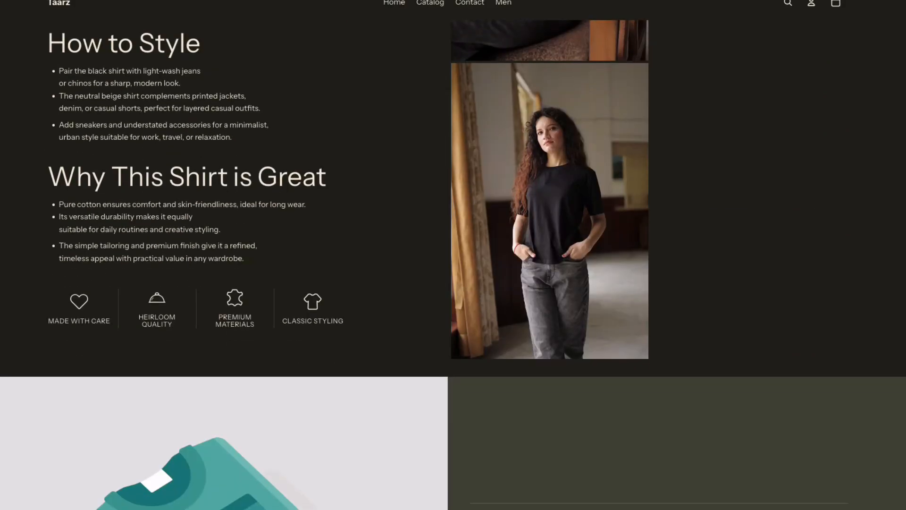
{"action": "scroll", "coordinate": [453, 264], "scroll_direction": "up", "scroll_amount": 1}
{"action": "scroll", "coordinate": [453, 264], "scroll_direction": "up", "scroll_amount": 2}
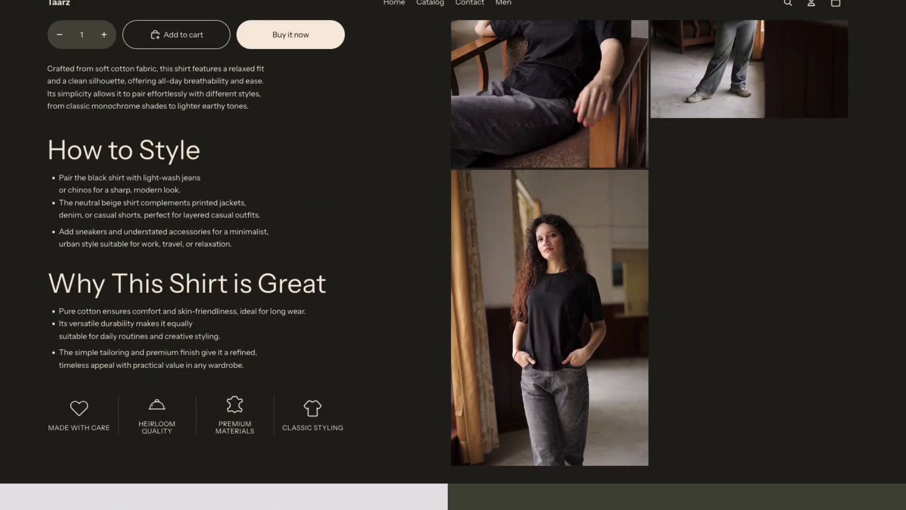
Step: Read through the How to Style and Why This Shirt is Great sections, highlighting their text
{"action": "left_click_drag", "start_coordinate": [47, 150], "coordinate": [232, 244]}
{"action": "left_click", "coordinate": [232, 244]}
{"action": "left_click_drag", "start_coordinate": [244, 365], "coordinate": [59, 311]}
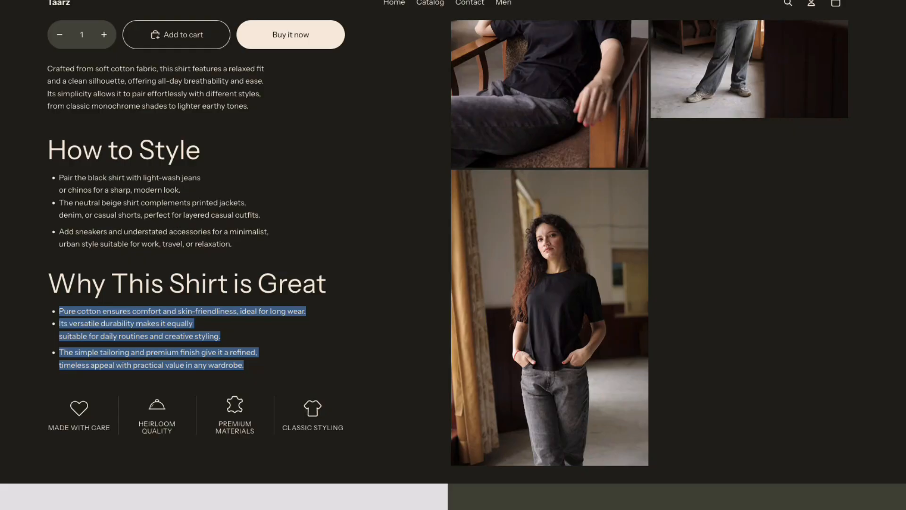
{"action": "left_click", "coordinate": [59, 311]}
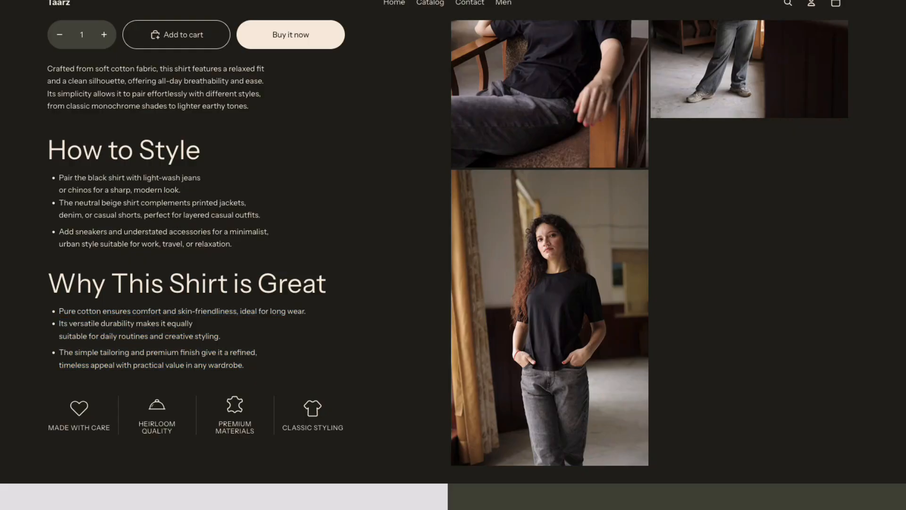
Step: Examine the rest of the product page down to the materials, care and details section and return to the product options
{"action": "scroll", "coordinate": [453, 264], "scroll_direction": "up", "scroll_amount": 2}
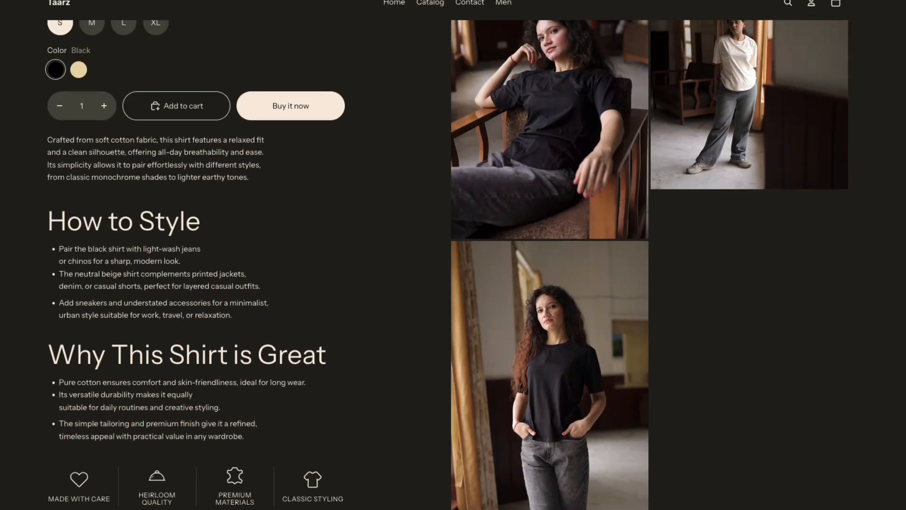
{"action": "scroll", "coordinate": [453, 264], "scroll_direction": "up", "scroll_amount": 3}
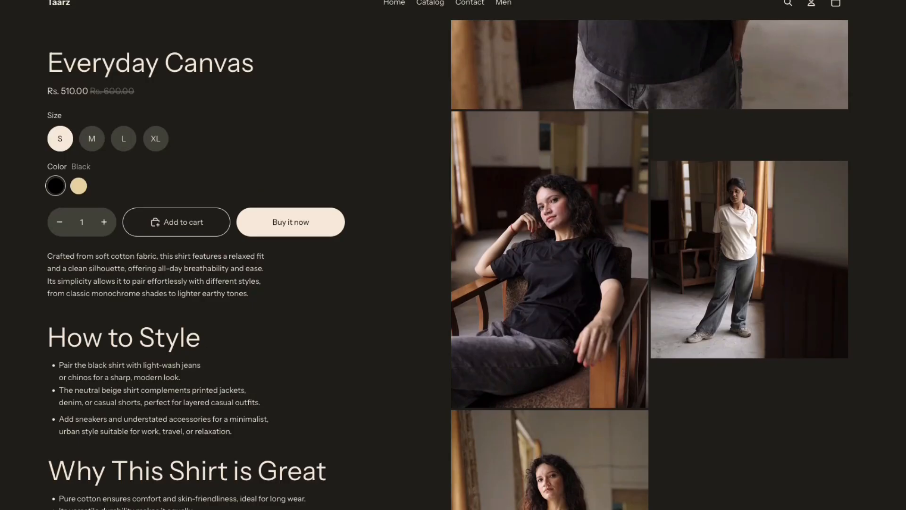
{"action": "scroll", "coordinate": [453, 264], "scroll_direction": "down", "scroll_amount": 10}
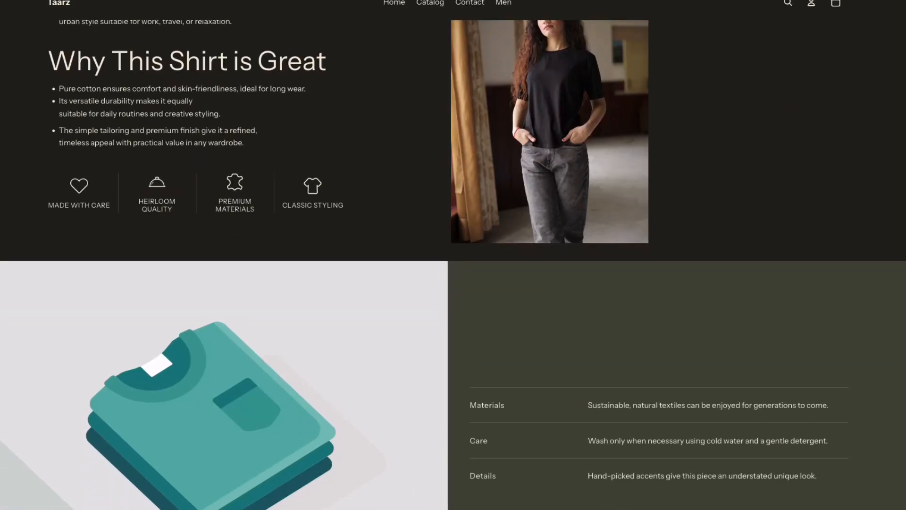
{"action": "scroll", "coordinate": [453, 264], "scroll_direction": "down", "scroll_amount": 4}
{"action": "scroll", "coordinate": [453, 264], "scroll_direction": "up", "scroll_amount": 1}
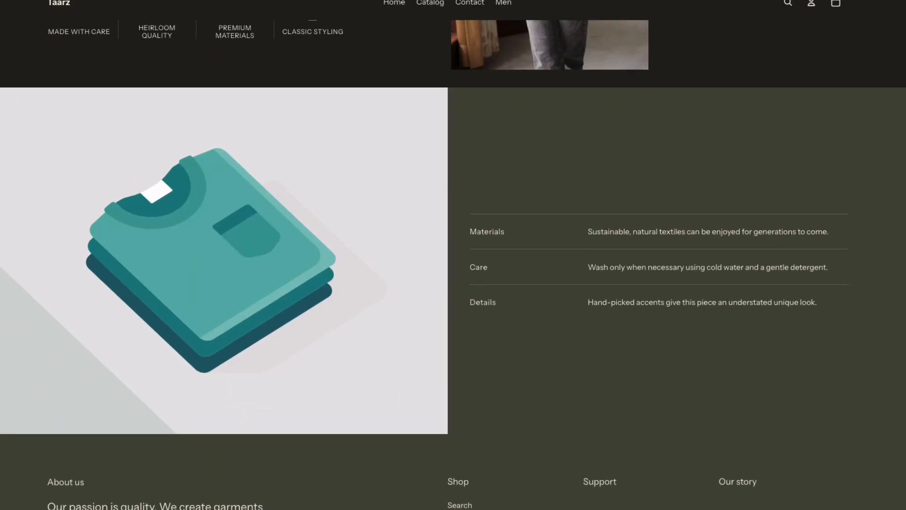
{"action": "scroll", "coordinate": [453, 265], "scroll_direction": "up", "scroll_amount": 13}
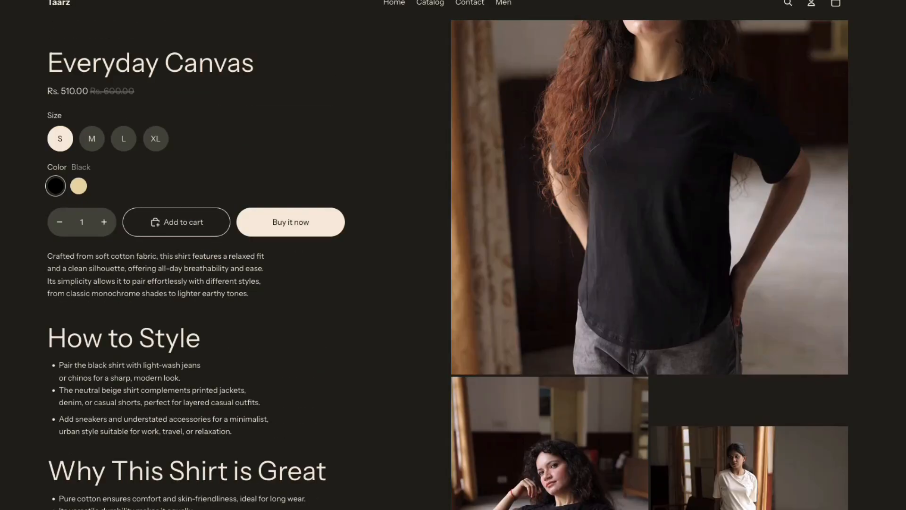
Step: Preview the Beige color in different sizes, return to size S and switch the color back to Black
{"action": "scroll", "coordinate": [649, 264], "scroll_direction": "up", "scroll_amount": 3}
{"action": "left_click", "coordinate": [78, 186]}
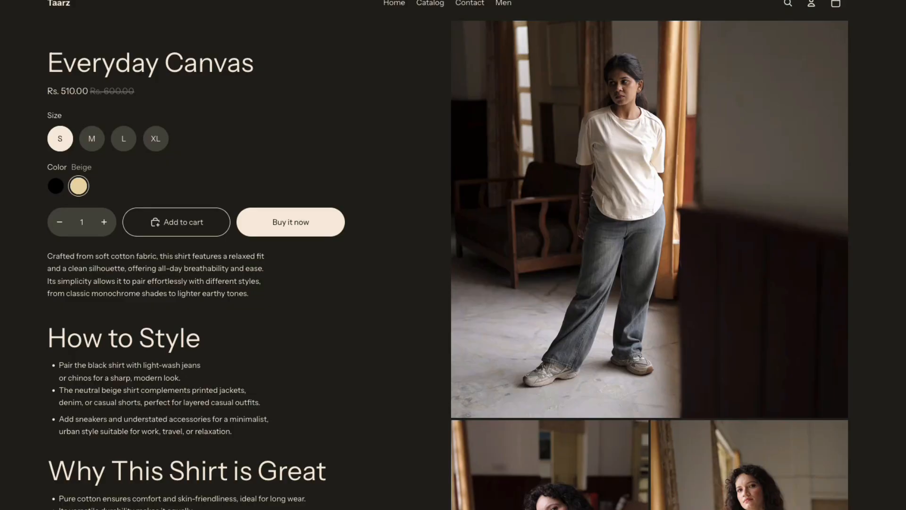
{"action": "left_click", "coordinate": [92, 138]}
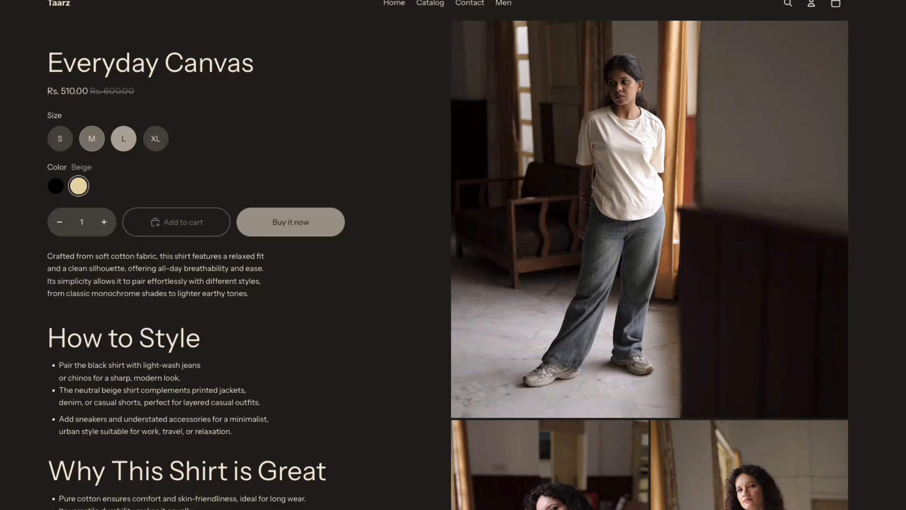
{"action": "left_click", "coordinate": [60, 139]}
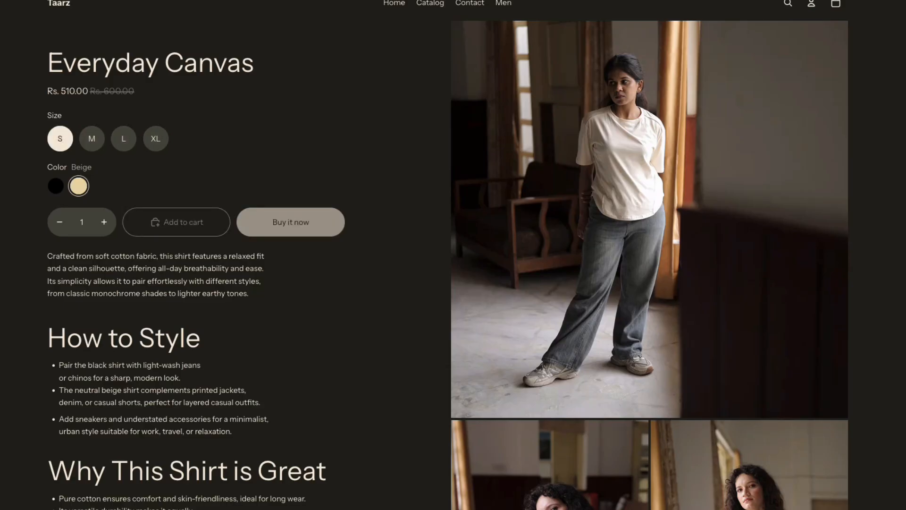
{"action": "left_click", "coordinate": [55, 185]}
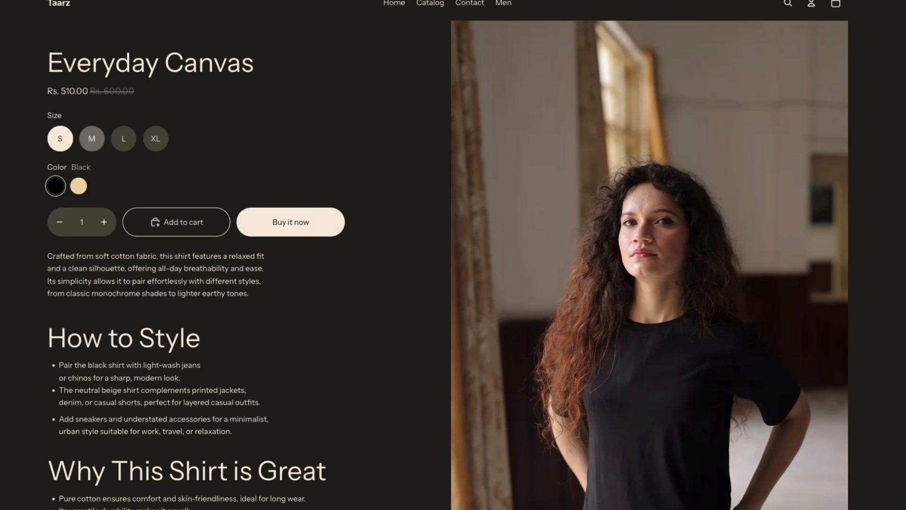
Step: Preview the Black shirt in sizes M, L and XL and return to size S
{"action": "left_click", "coordinate": [91, 139]}
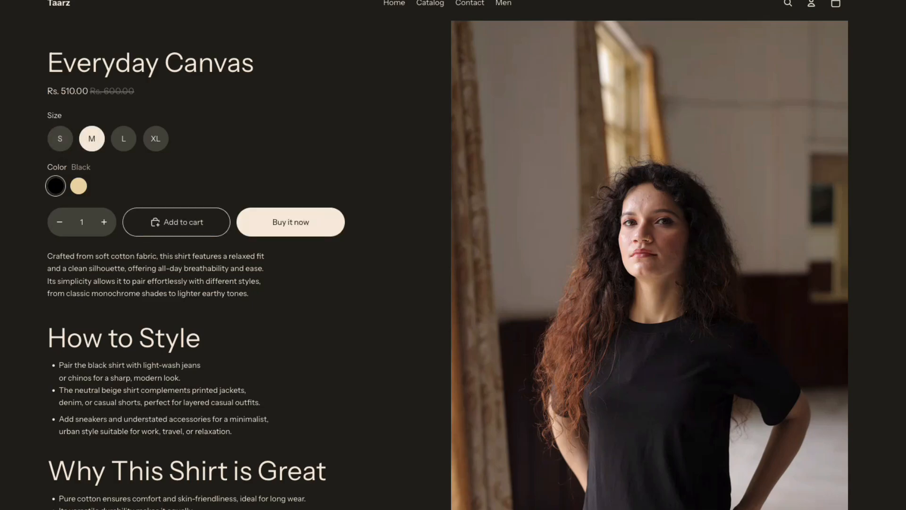
{"action": "left_click", "coordinate": [124, 138]}
{"action": "left_click", "coordinate": [156, 139]}
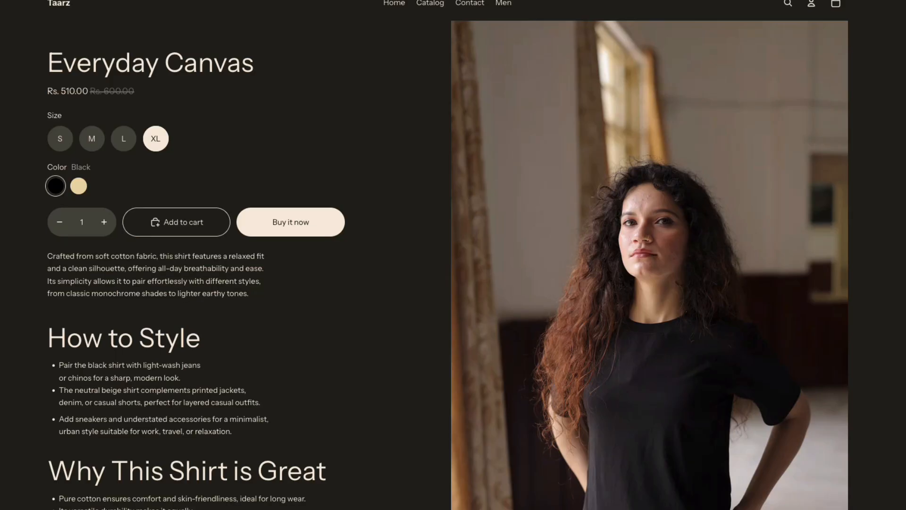
{"action": "left_click", "coordinate": [60, 139]}
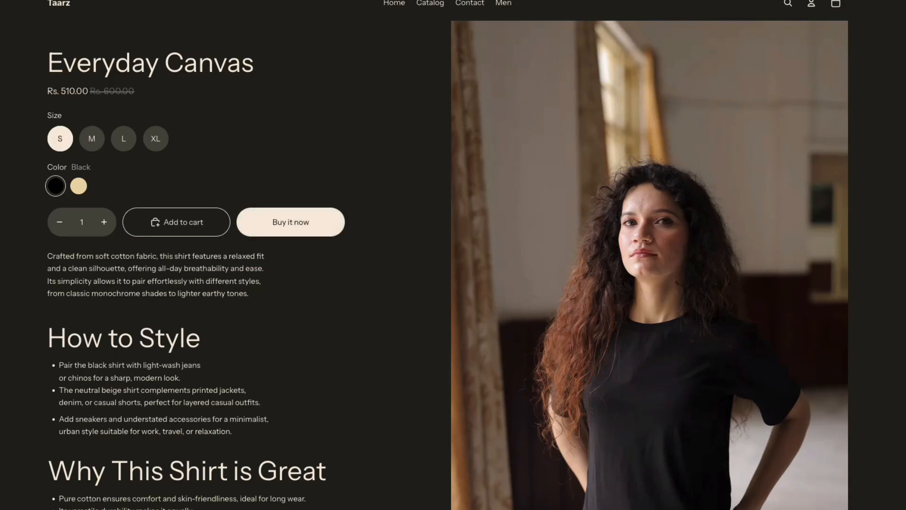